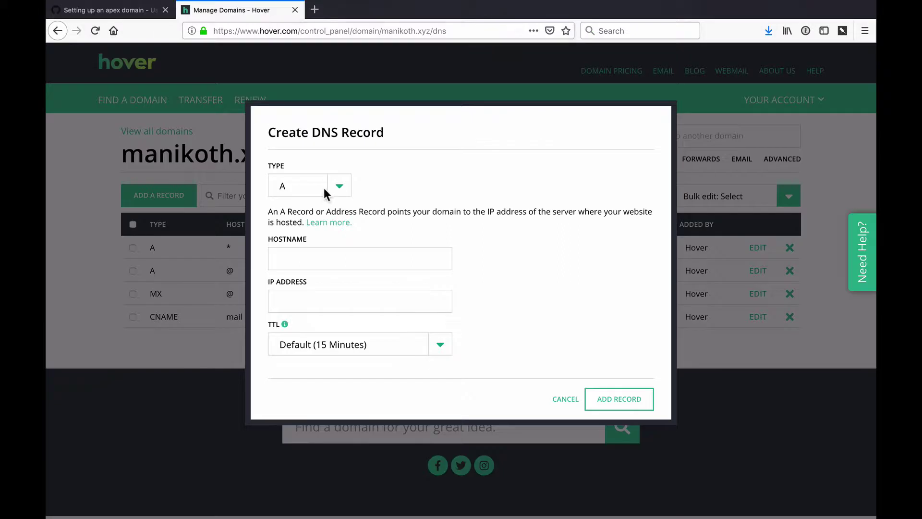
Step: Add an @ A record pointing to the first GitHub Pages IP address
left_click(320, 254)
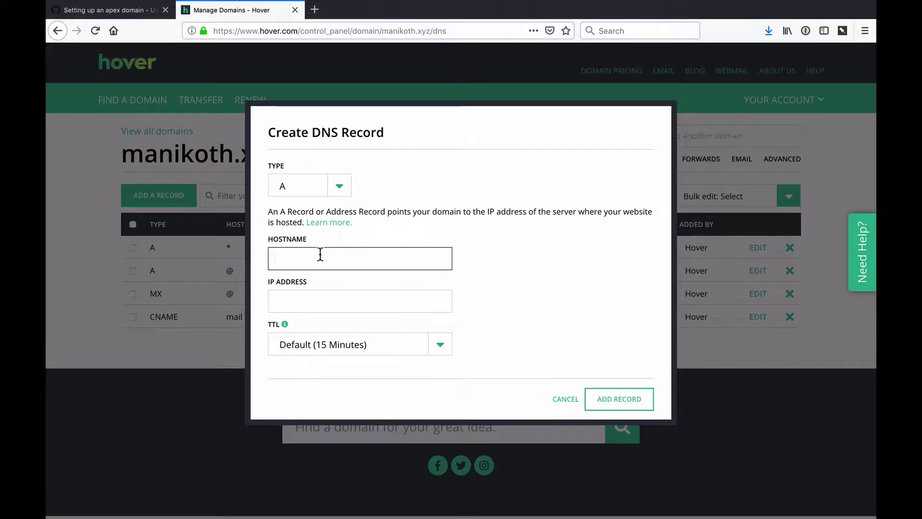
left_click(323, 294)
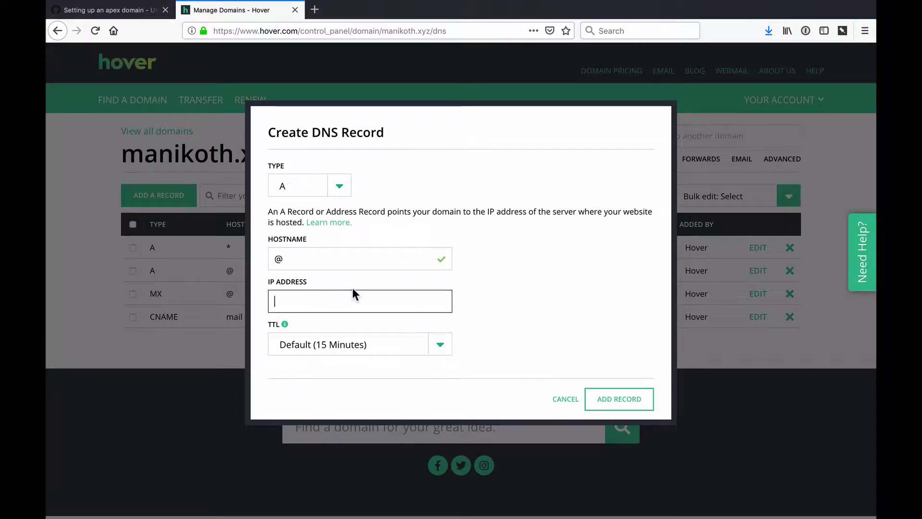
type("185.199.108.153")
left_click(632, 404)
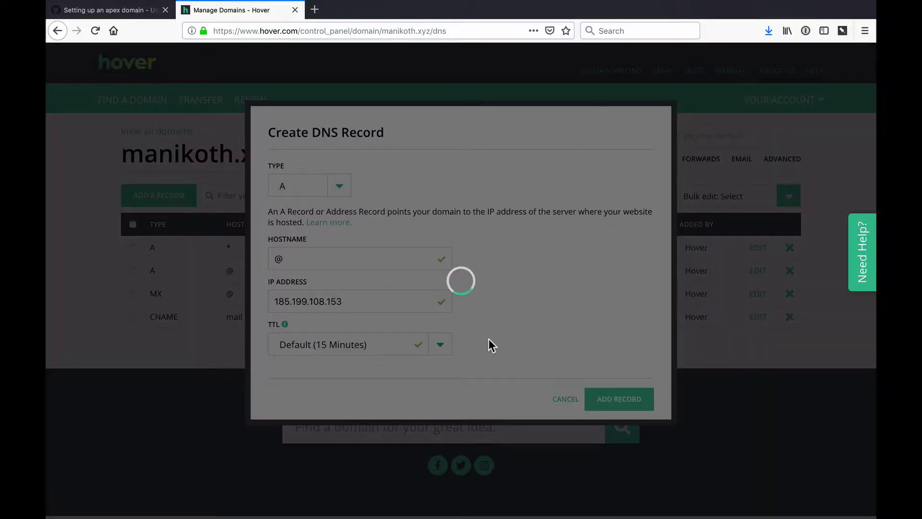
key("ctrl+Tab")
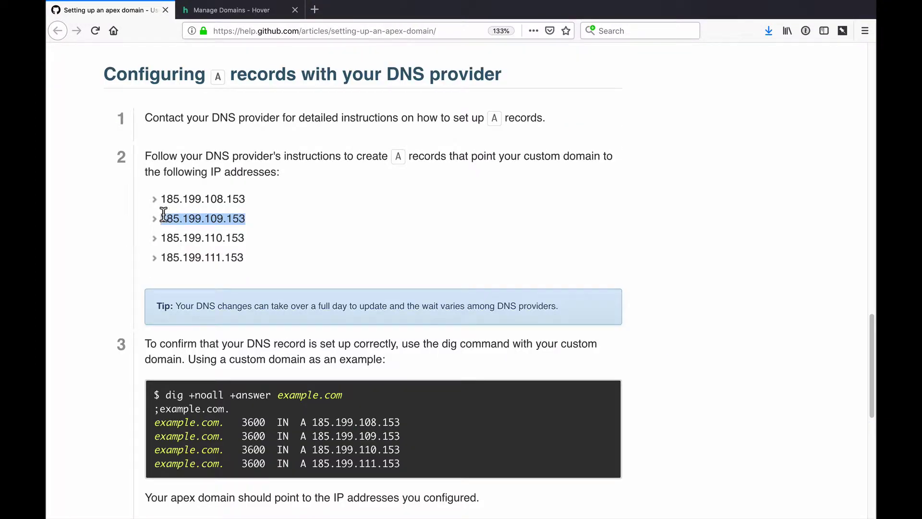
key("ctrl+Tab")
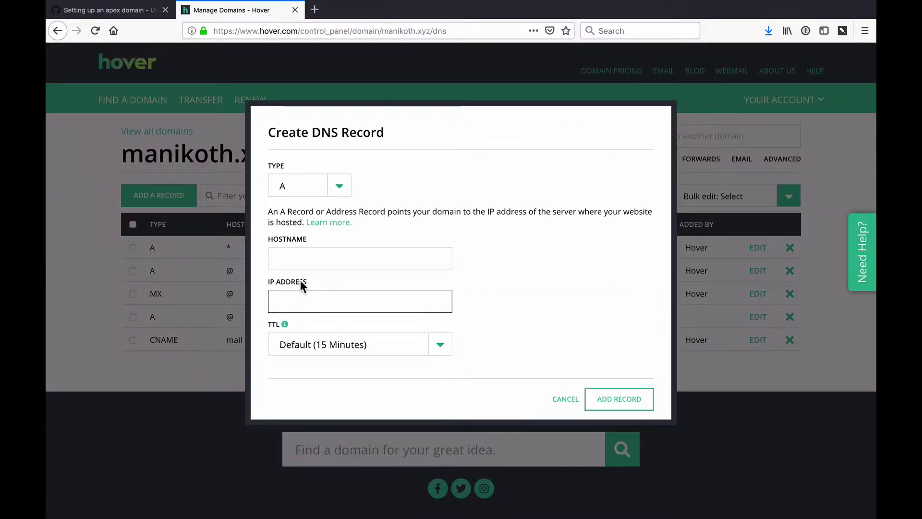
Step: Add another @ A record with the next GitHub Pages IP address
left_click(304, 263)
type("@")
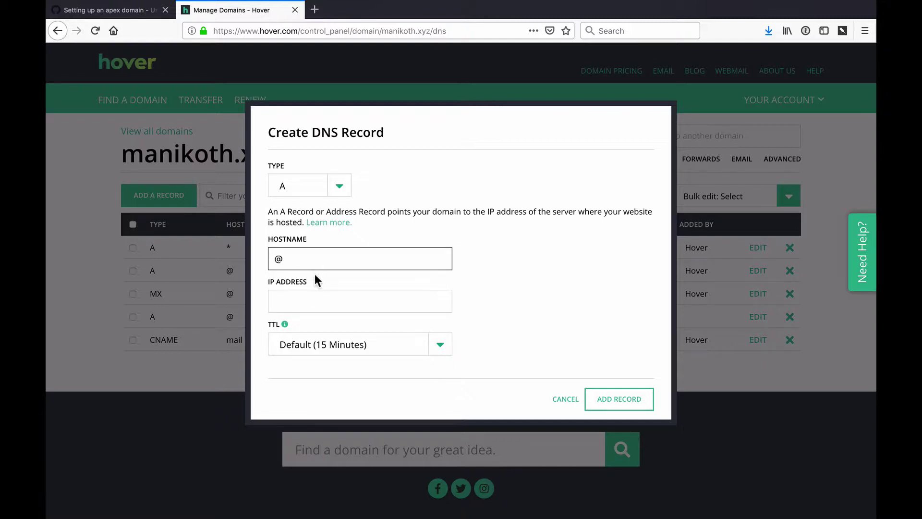
left_click(312, 294)
type("185.199.108.153")
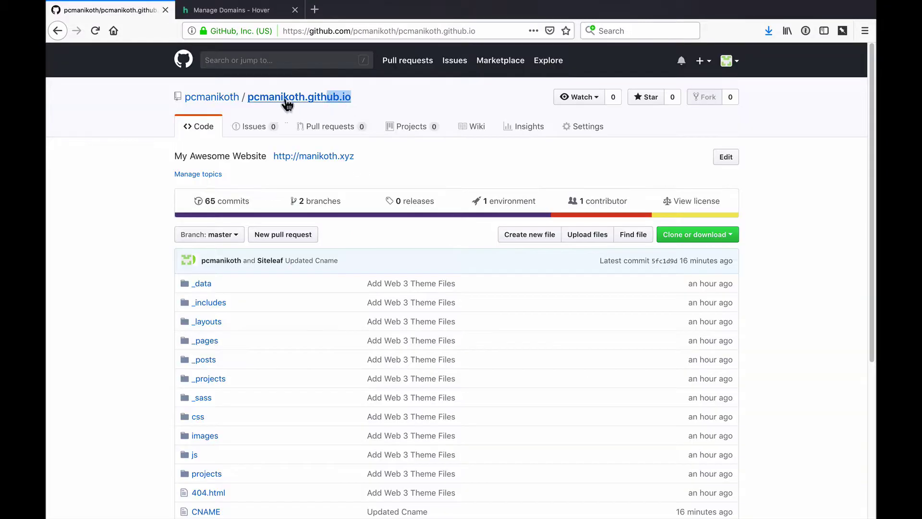
Step: Copy the repository's github.io address and start a new DNS record
left_click_drag(286, 99, 238, 97)
key("ctrl+c")
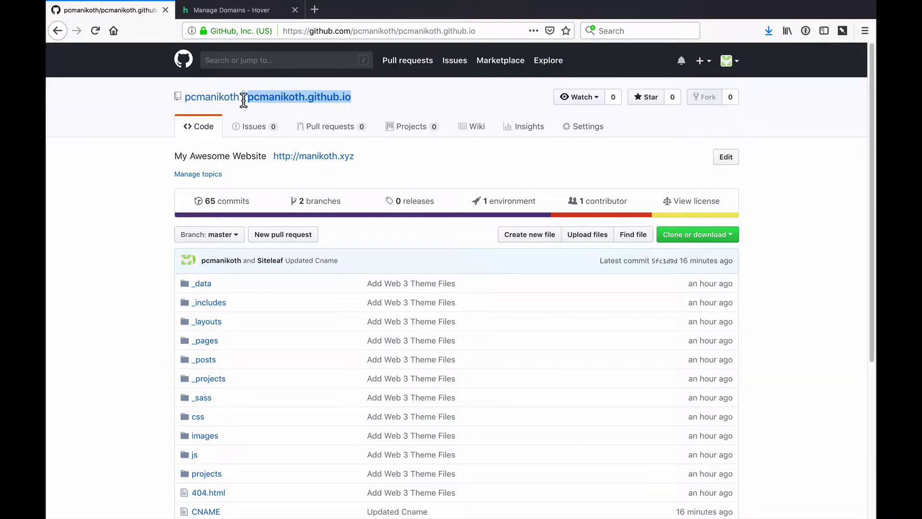
left_click(252, 12)
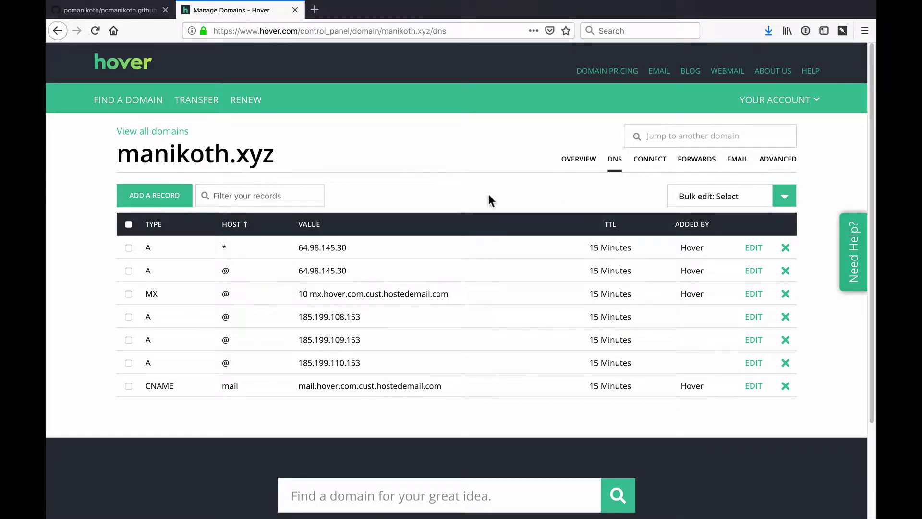
left_click(138, 203)
Step: Add a www CNAME record targeting the pasted github.io address
left_click(324, 187)
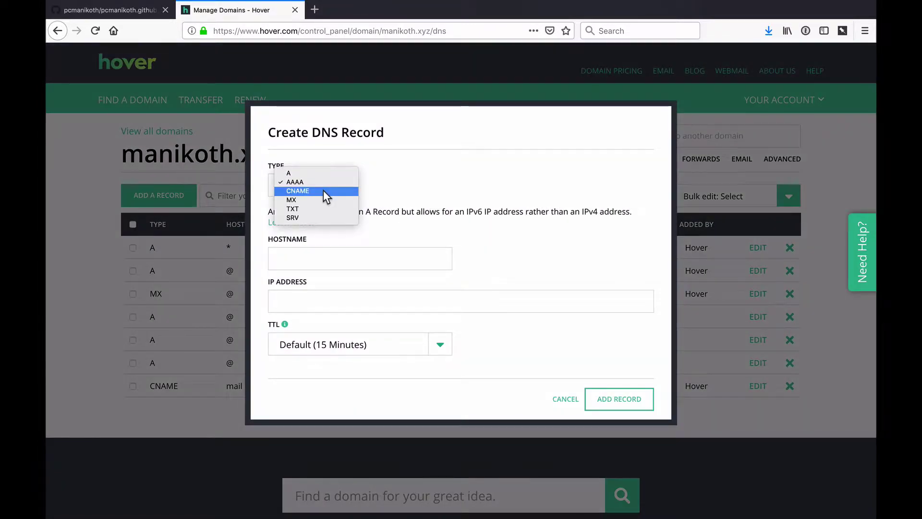
left_click(323, 191)
left_click(334, 268)
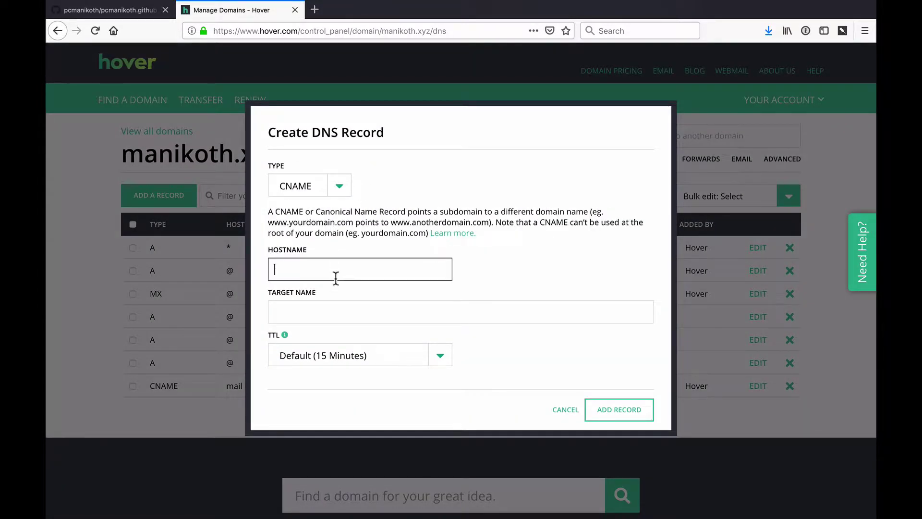
type("www")
key("Tab")
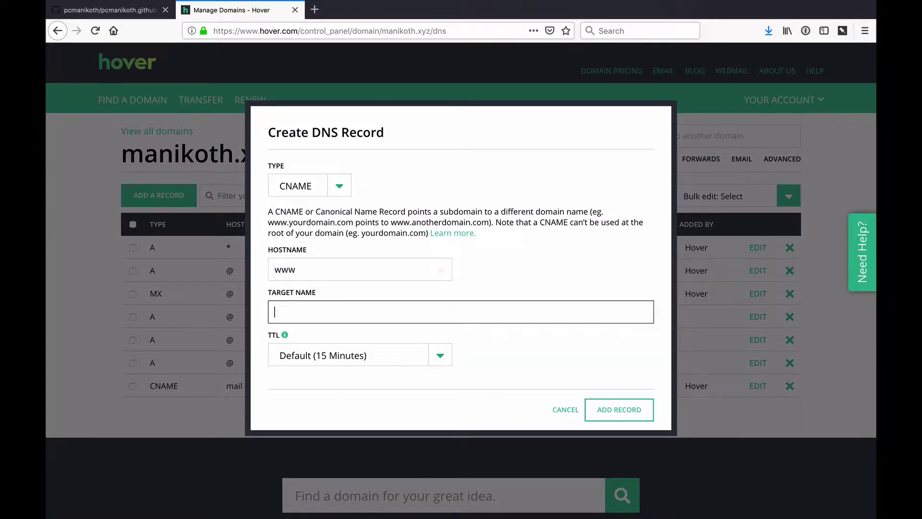
key("ctrl+v")
left_click(619, 409)
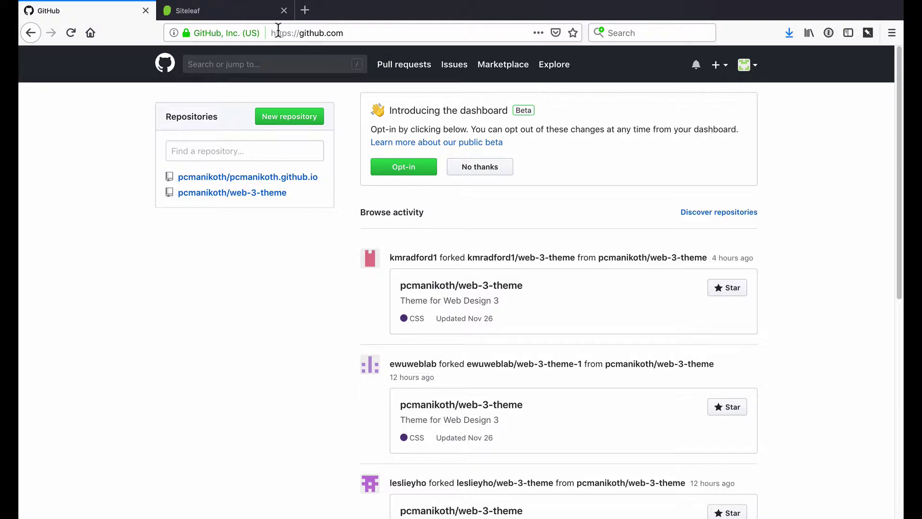
Step: Log in to Siteleaf with GitHub and open the GitHub Pages site from My sites
left_click(214, 11)
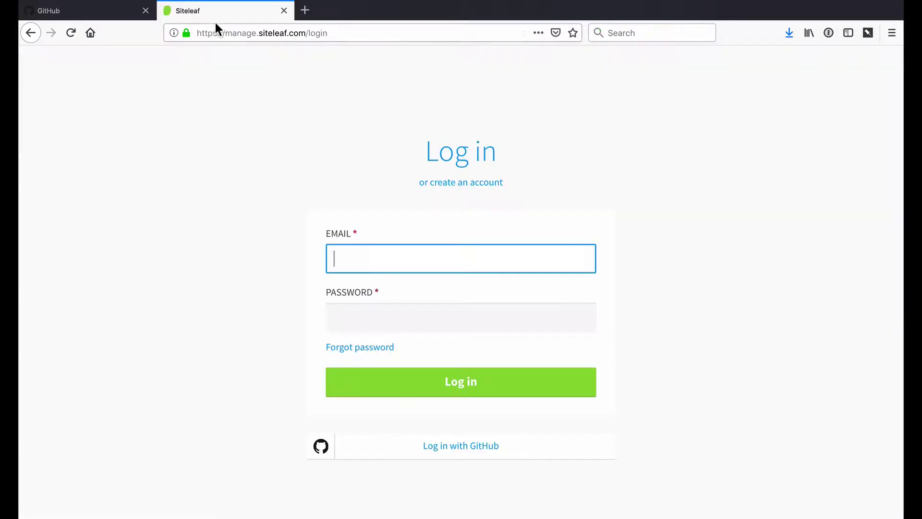
left_click(463, 445)
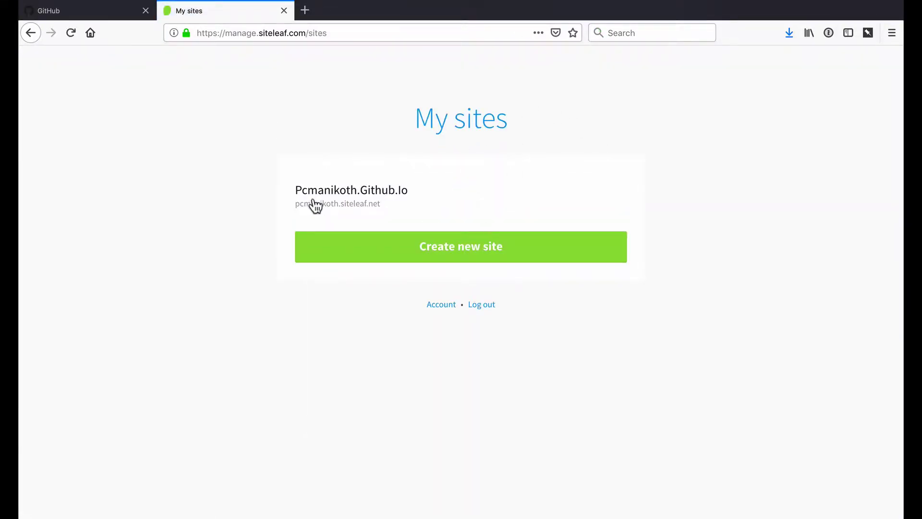
left_click(367, 199)
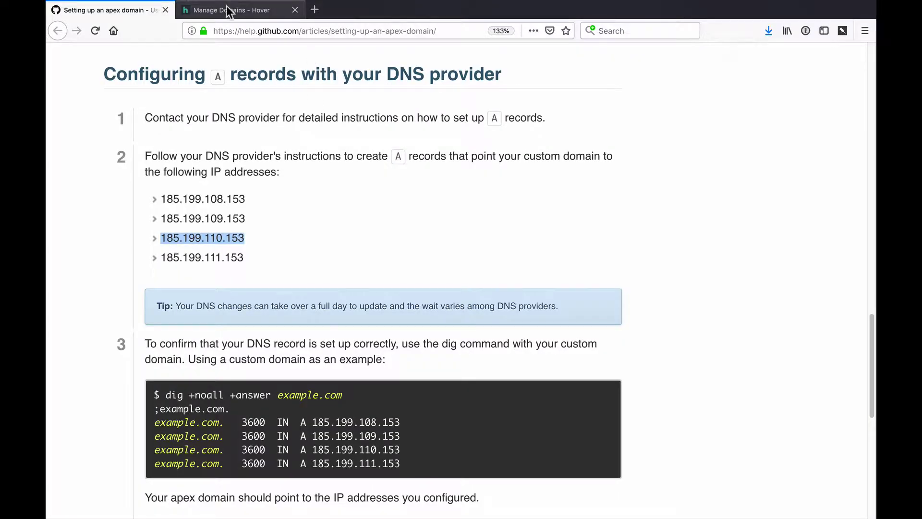
Step: Add an @ A record for 185.199.110.153, then open the Siteleaf site's settings
left_click(226, 7)
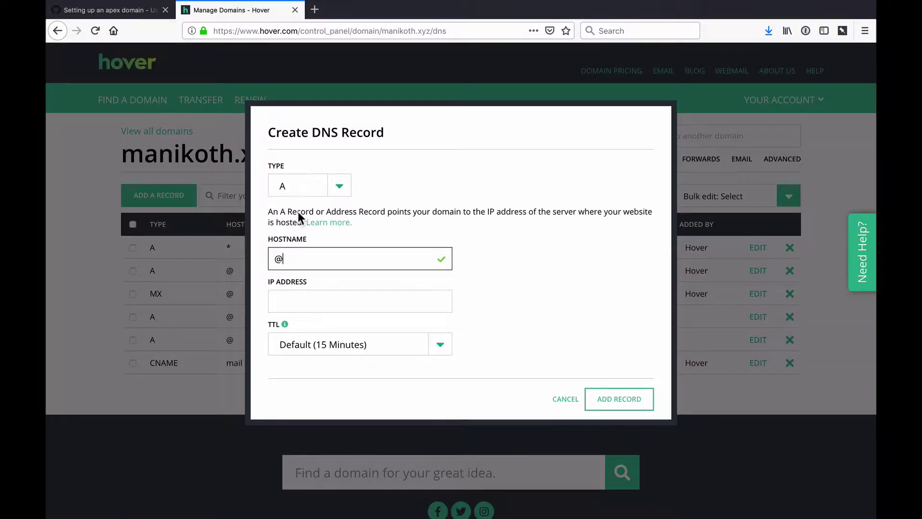
left_click(331, 296)
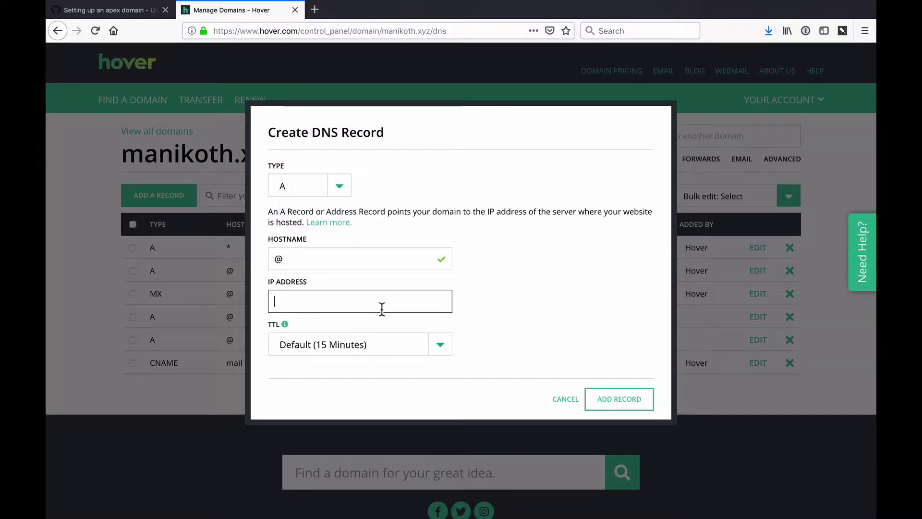
type("185.199.110.153")
left_click(614, 392)
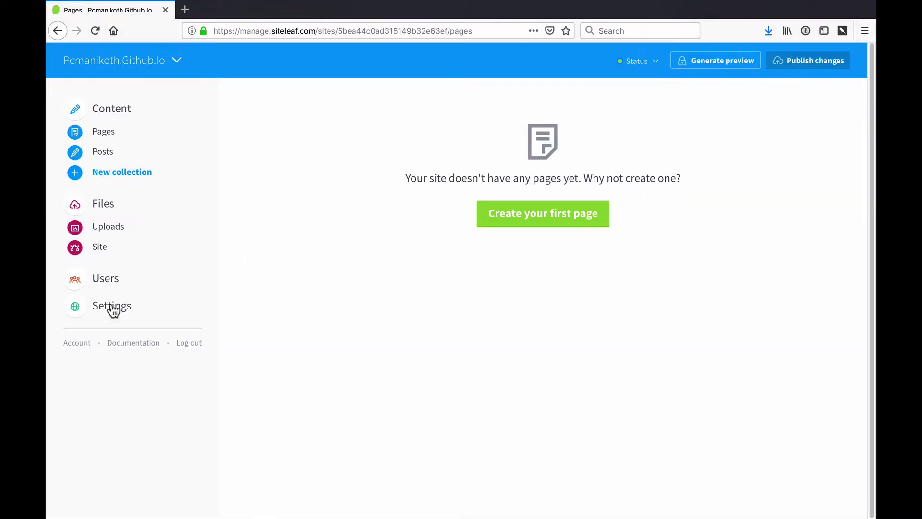
left_click(112, 310)
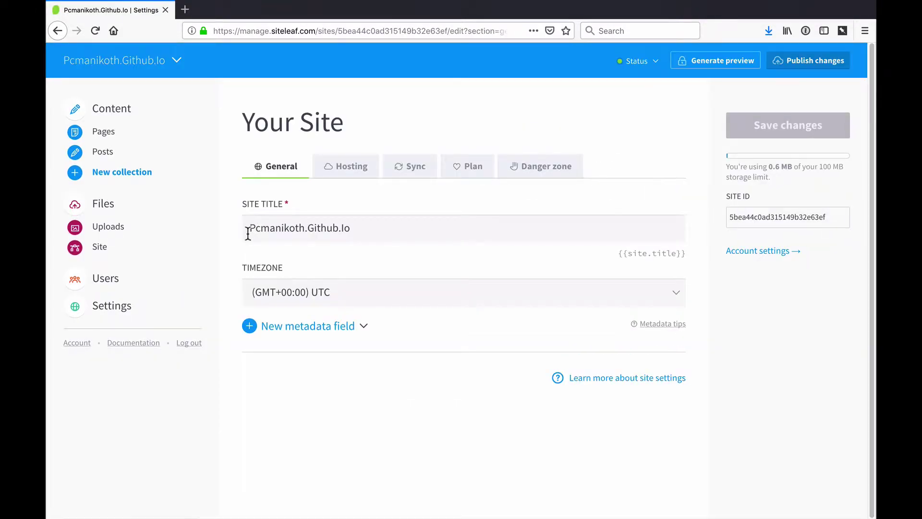
Step: Edit the site title, set GitHub Pages hosting with custom domain manikoth.xyz, and save
left_click_drag(360, 233, 241, 226)
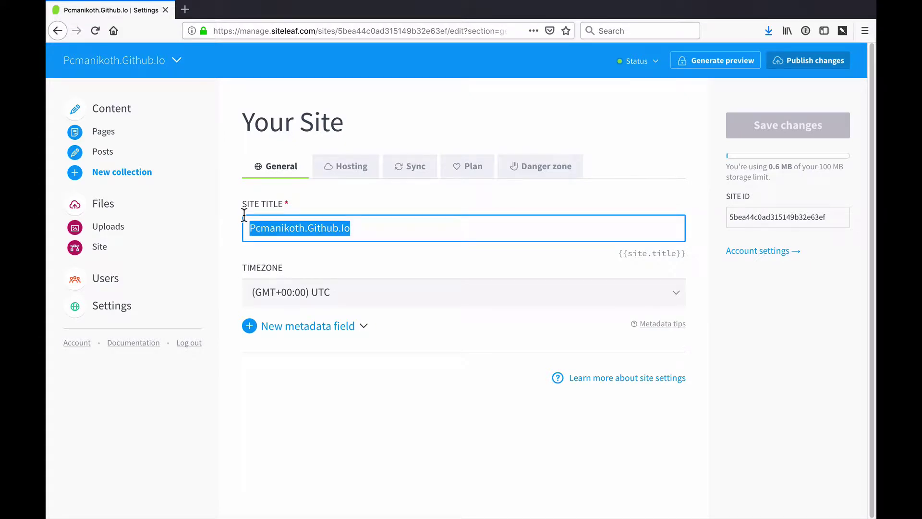
type("P. Colin Manikoth")
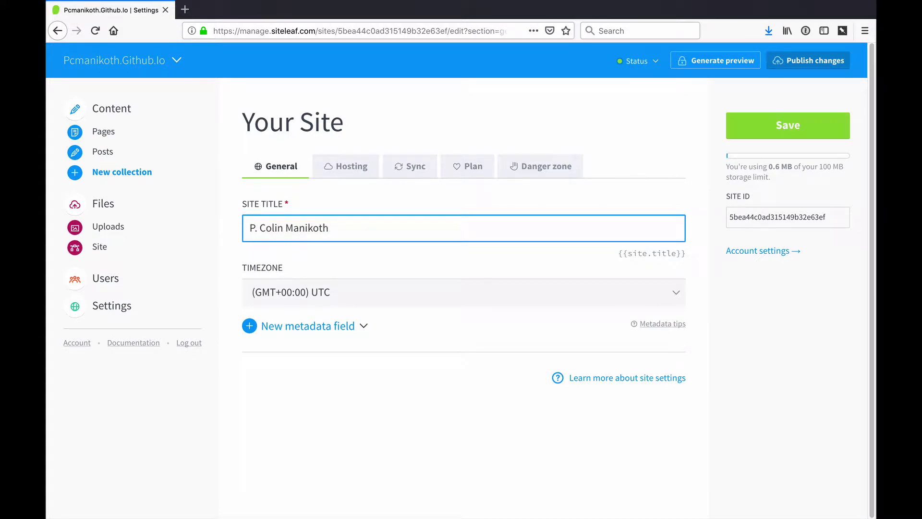
left_click(331, 171)
middle_click(229, 242)
scroll(229, 242, "down", 2)
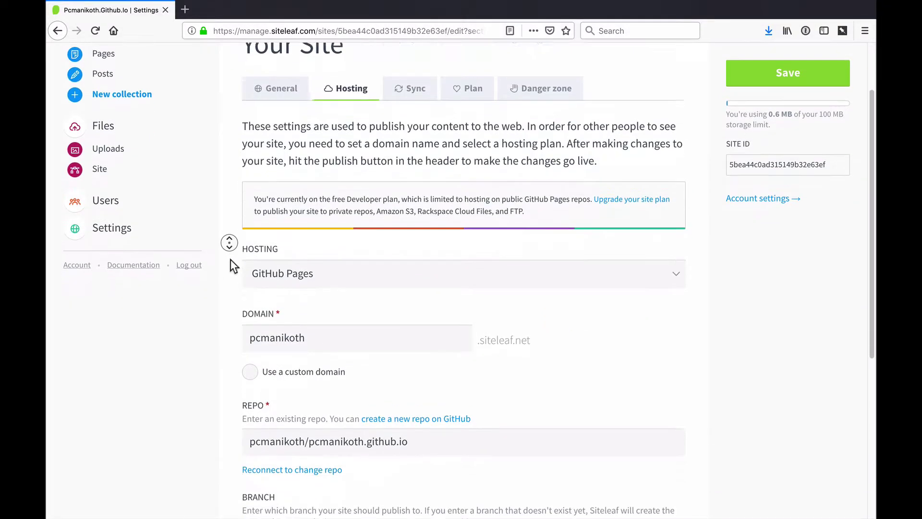
left_click(249, 298)
left_click(337, 276)
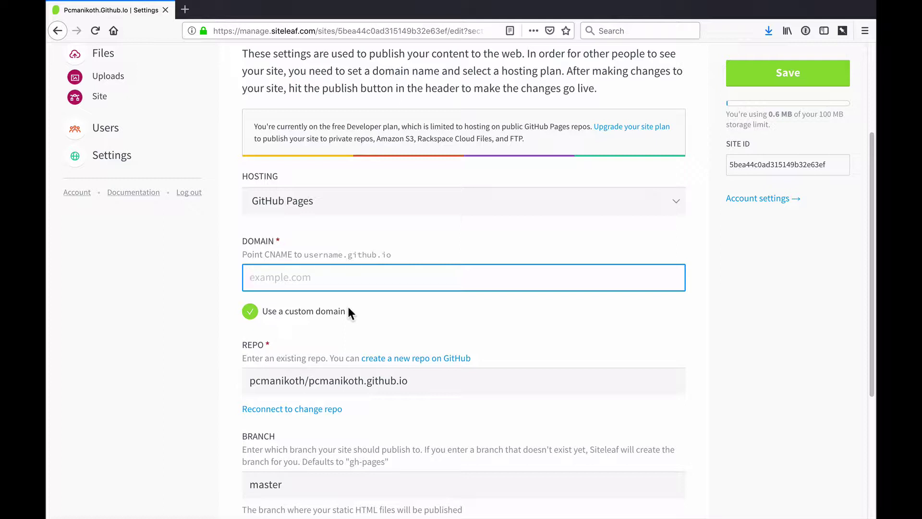
type("manikoth.xyz")
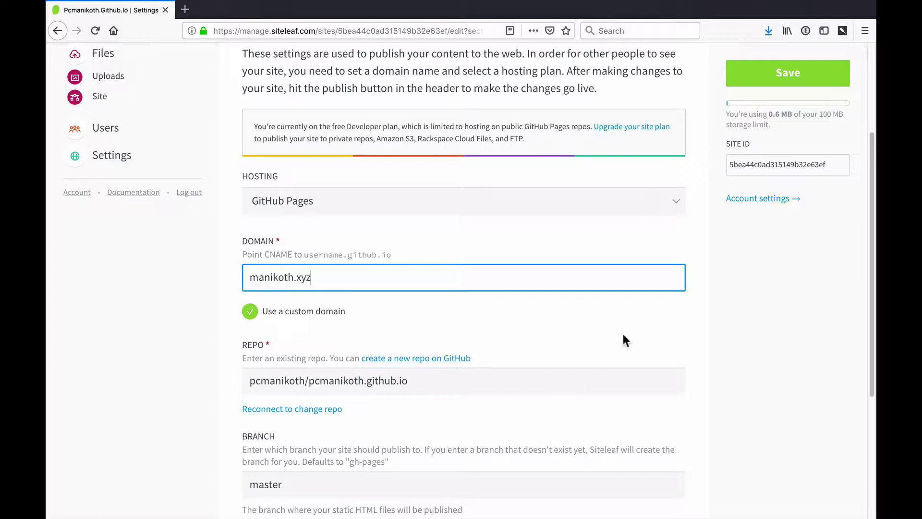
middle_click(731, 246)
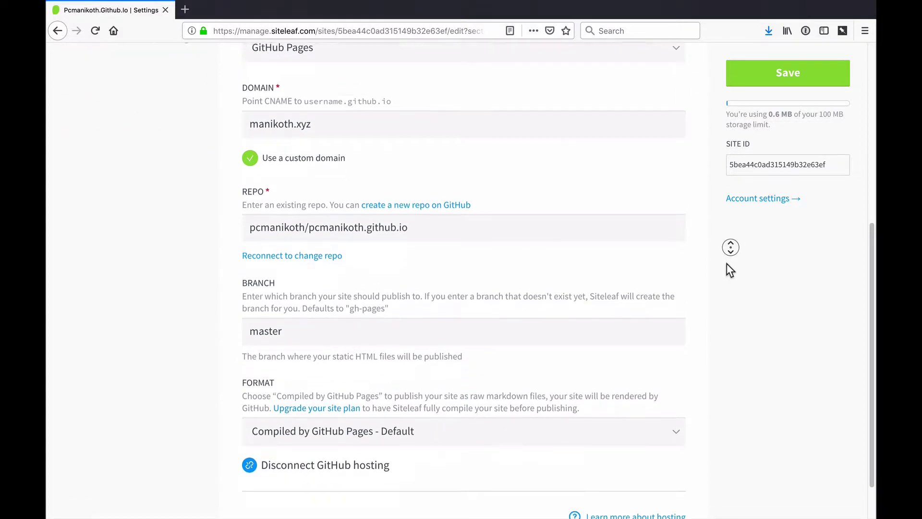
middle_click(727, 263)
middle_click(671, 142)
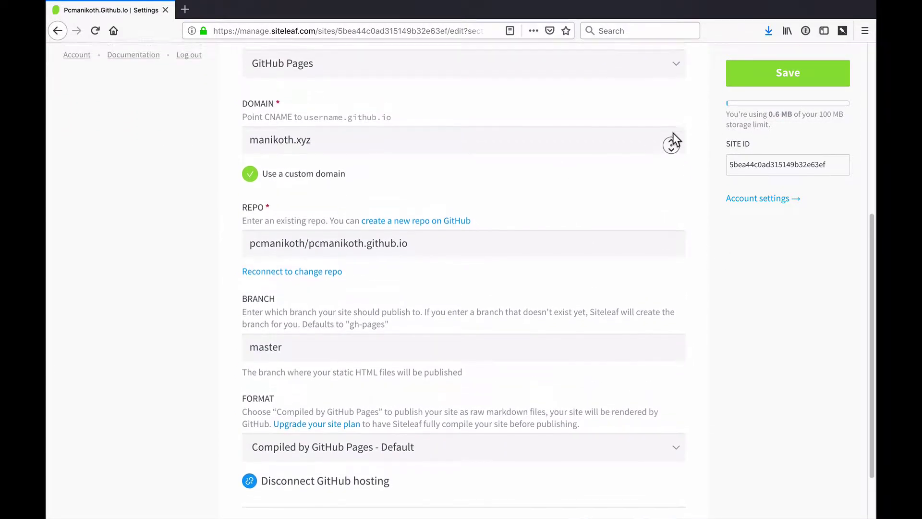
left_click(773, 74)
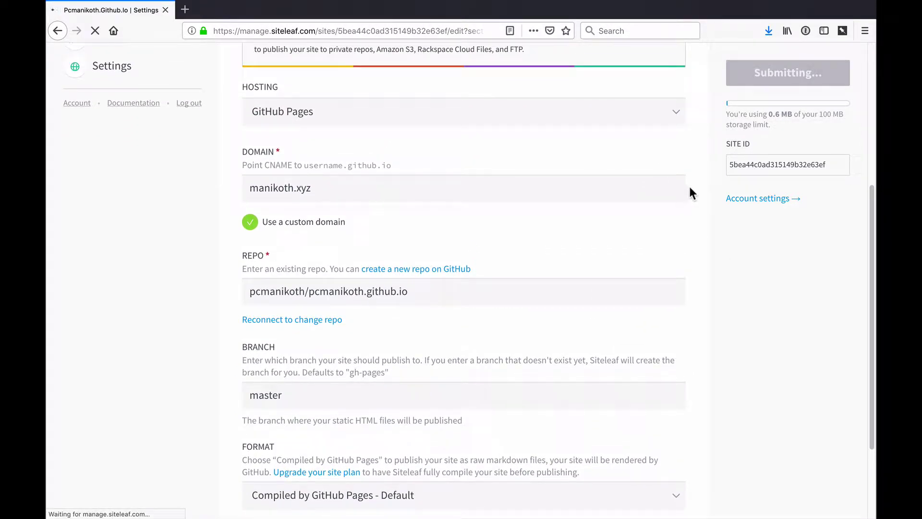
Step: Publish the site and confirm its status shows published and synced
middle_click(703, 202)
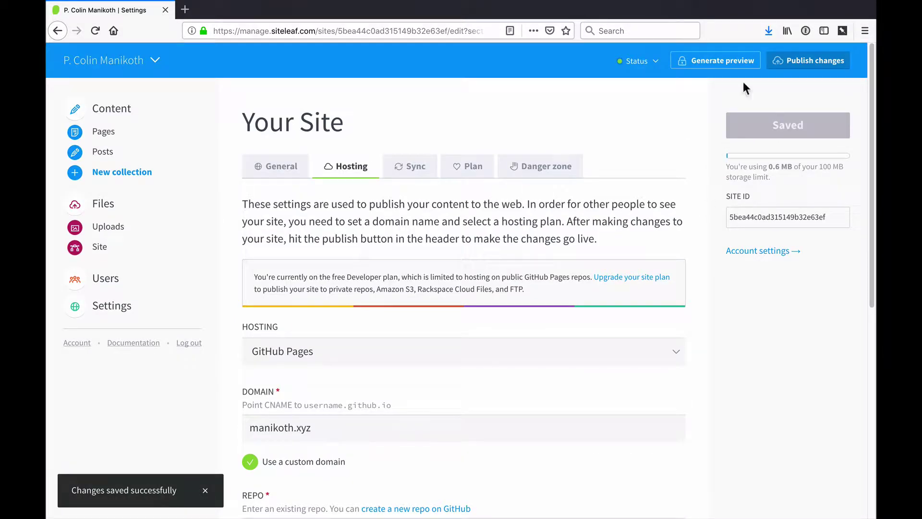
left_click(799, 61)
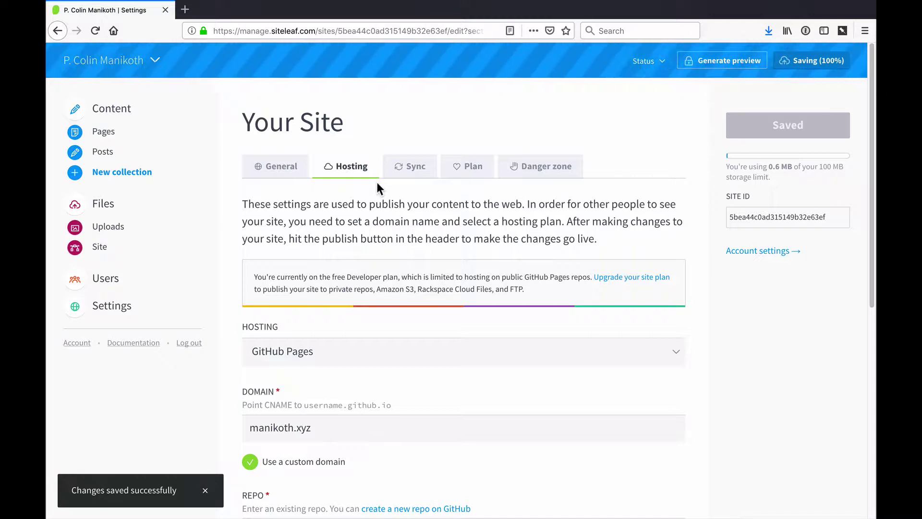
left_click(676, 61)
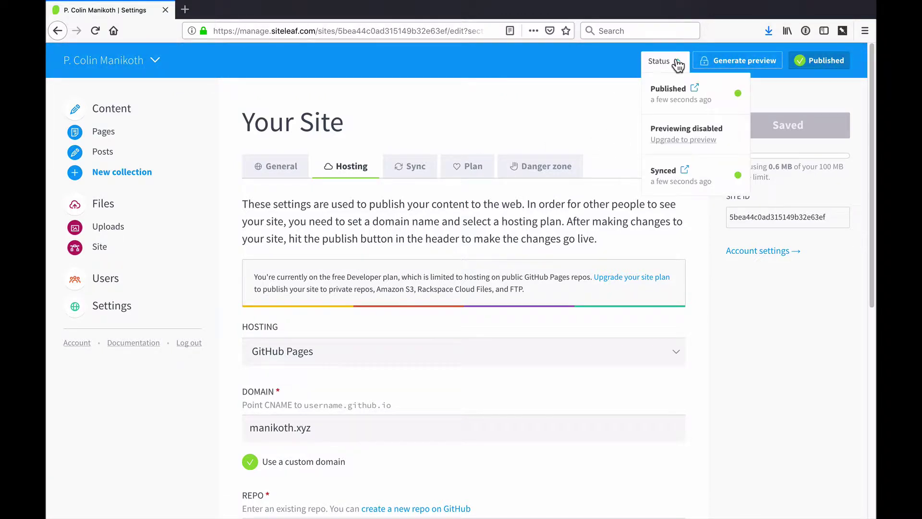
middle_click(667, 174)
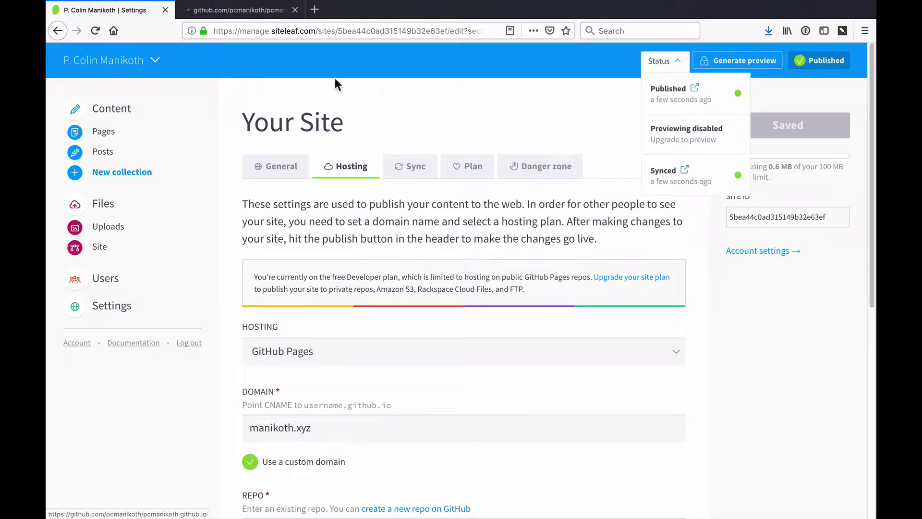
Step: Verify the repository's Pages settings list custom domain manikoth.xyz and open the live site
left_click(234, 10)
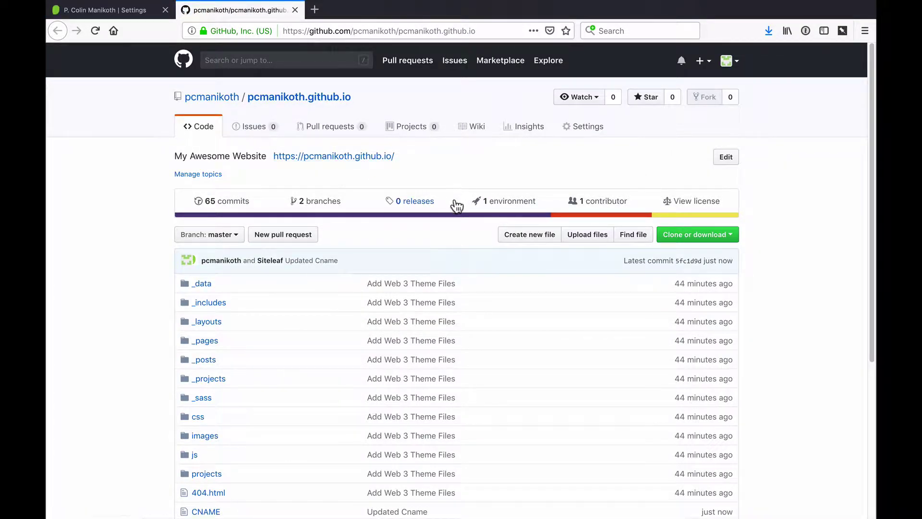
left_click(564, 129)
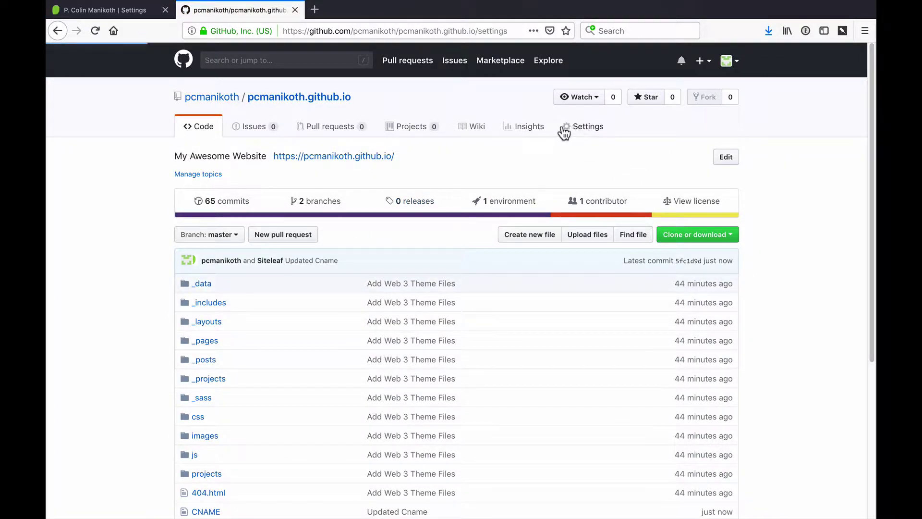
middle_click(468, 170)
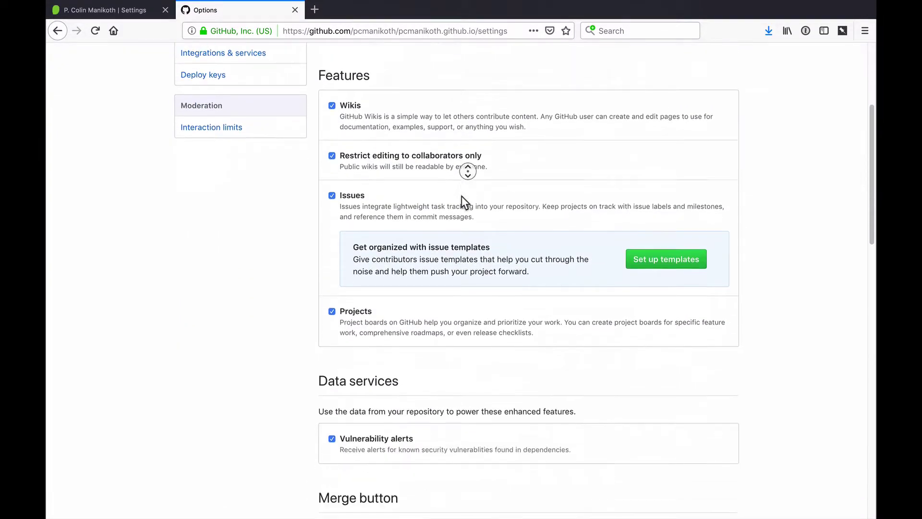
middle_click(454, 159)
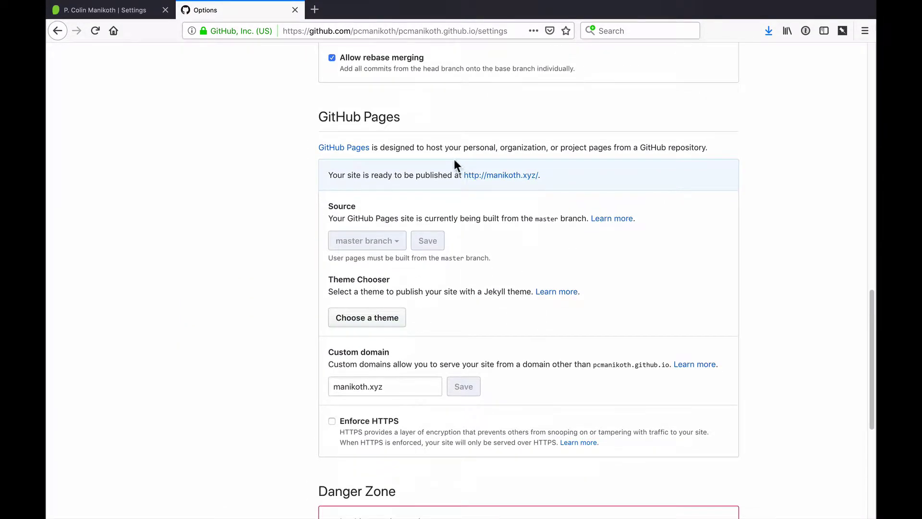
middle_click(510, 176)
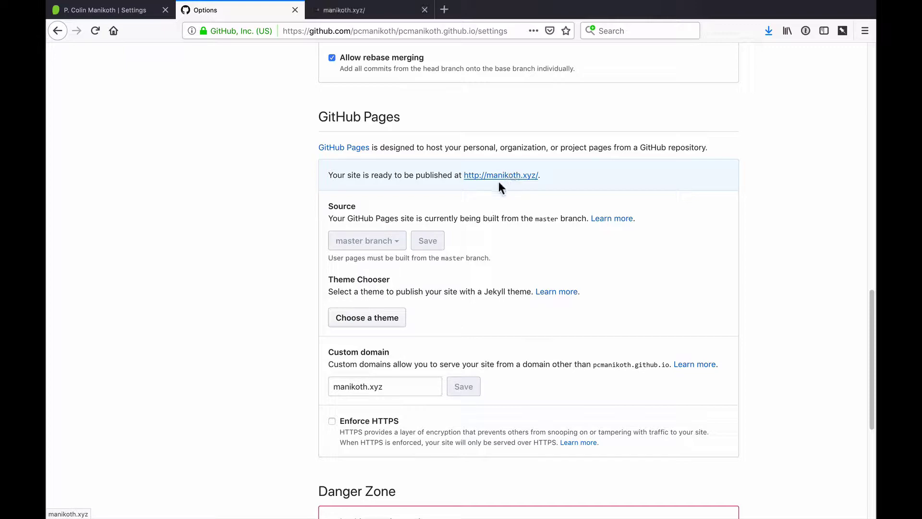
left_click_drag(403, 385, 297, 376)
key("ctrl+c")
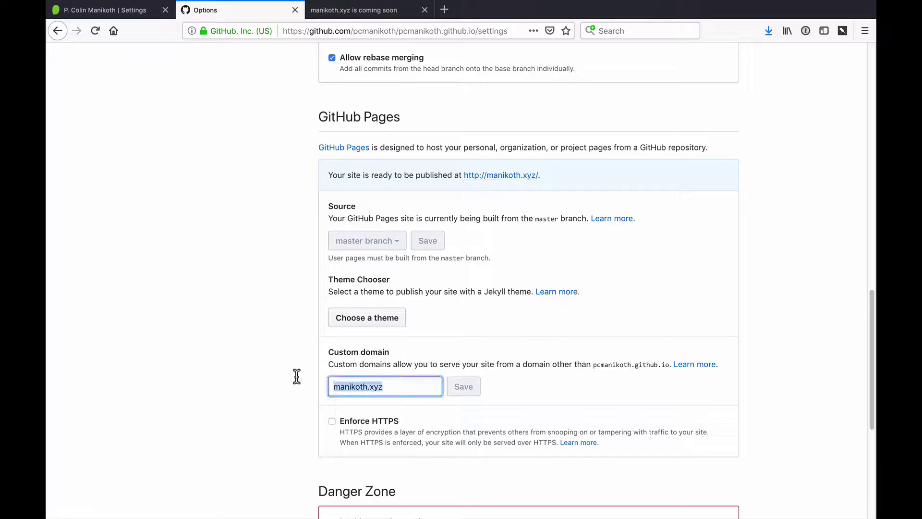
middle_click(463, 322)
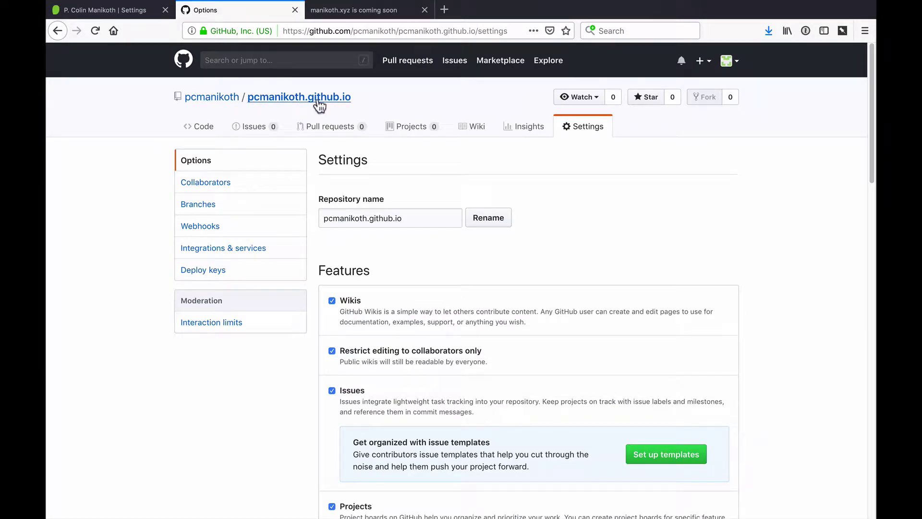
left_click(315, 98)
left_click(722, 157)
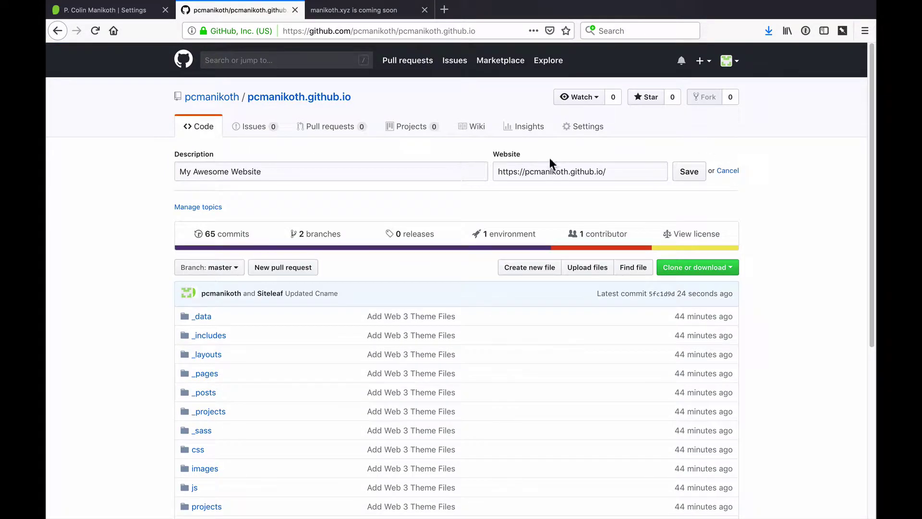
left_click(617, 171)
key("ctrl+a")
key("ctrl+v")
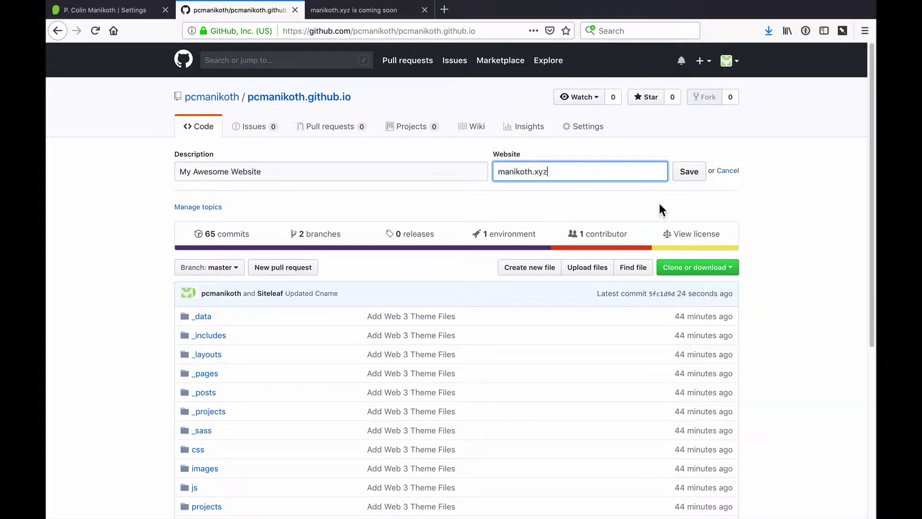
left_click(692, 178)
type("http://")
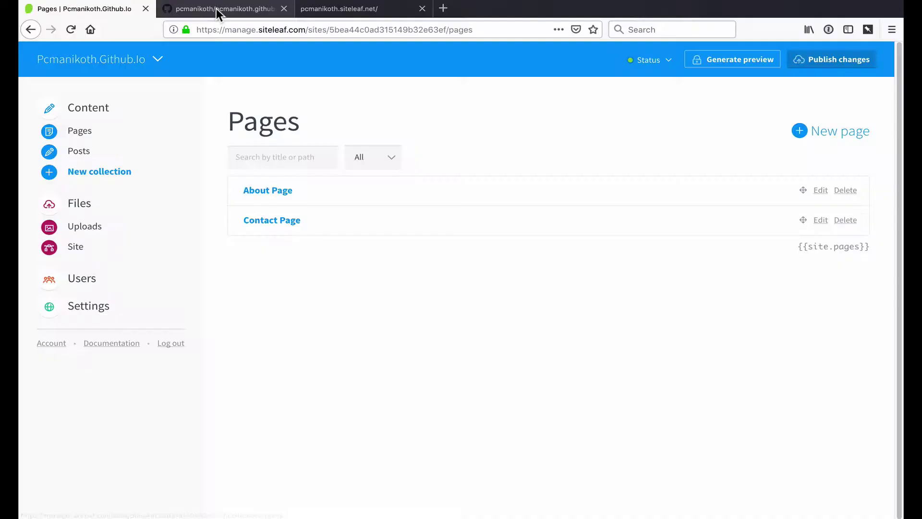
Step: Download the pcmanikoth.github.io repository as a master.zip backup
left_click(216, 7)
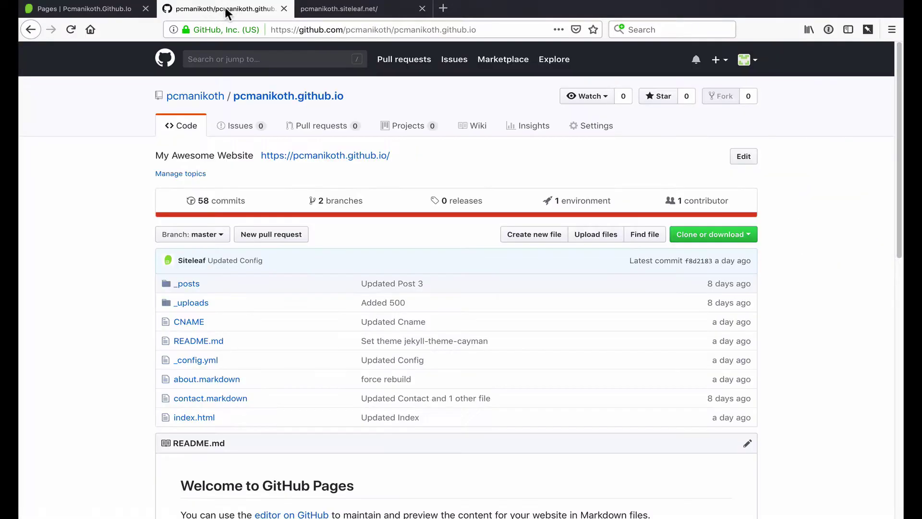
left_click(366, 9)
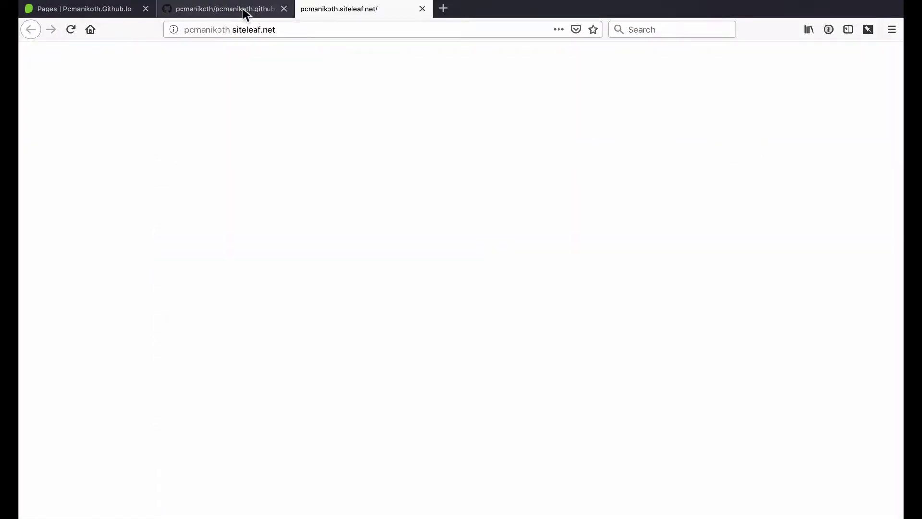
left_click(243, 7)
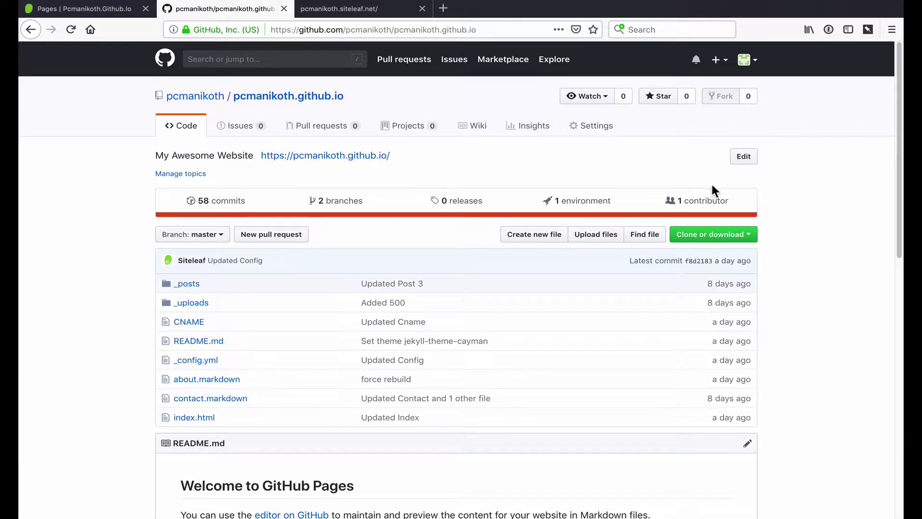
left_click(722, 234)
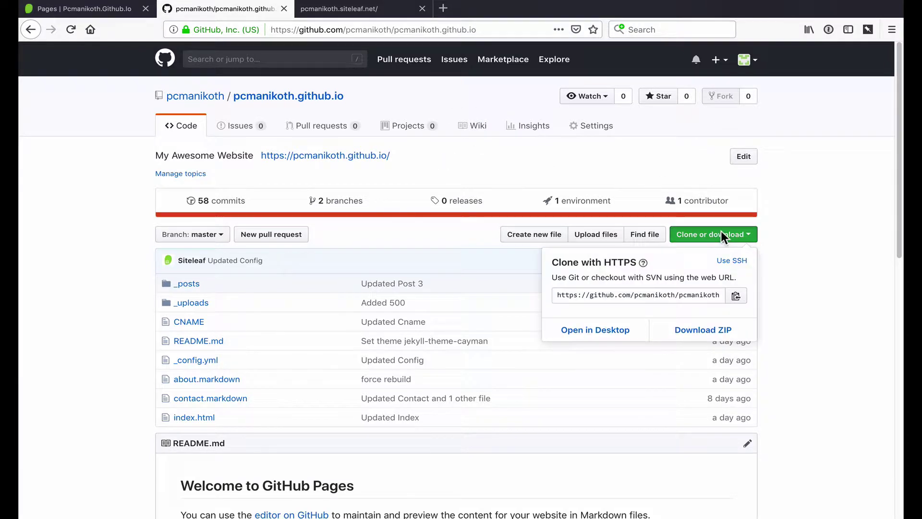
left_click(715, 338)
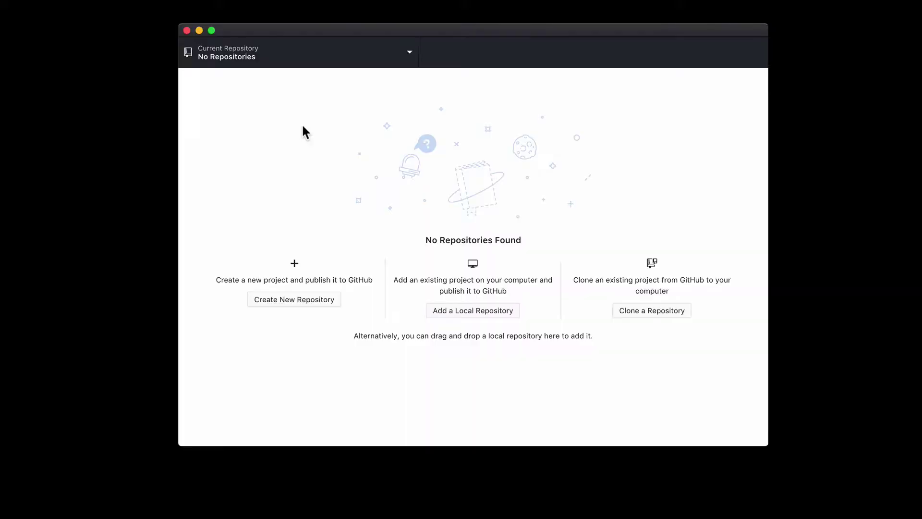
Step: Clone pcmanikoth.github.io to the Desktop in GitHub Desktop
key("super+comma")
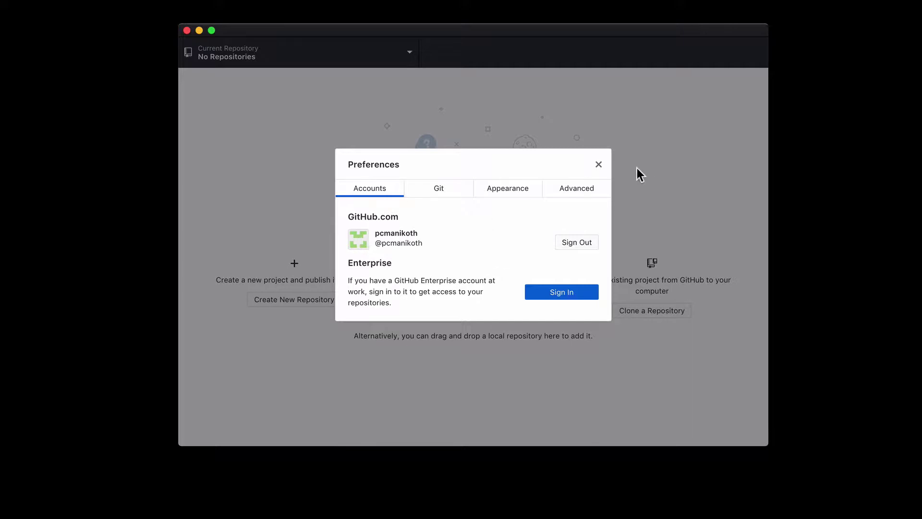
left_click(598, 164)
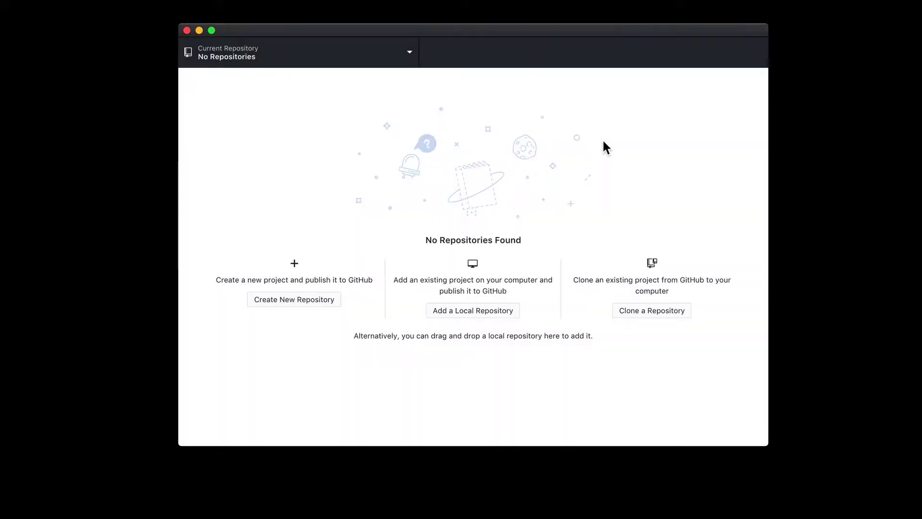
left_click(661, 310)
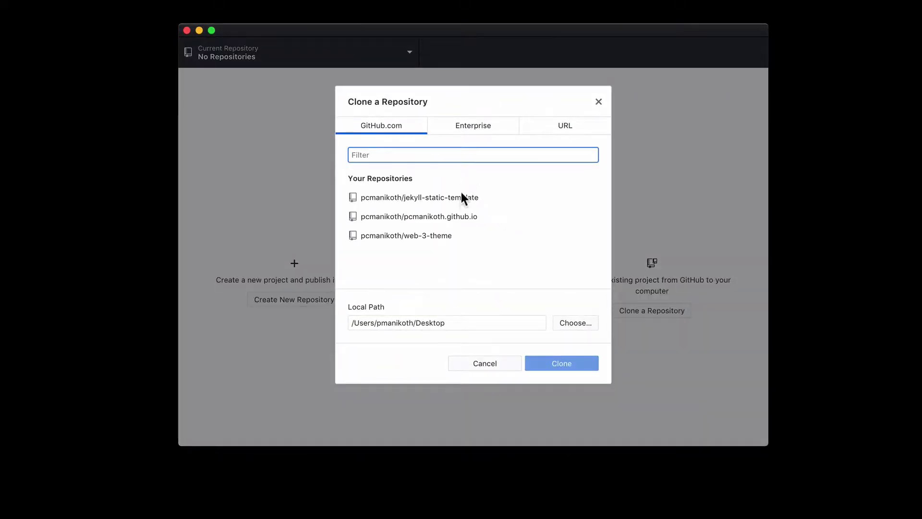
left_click(461, 222)
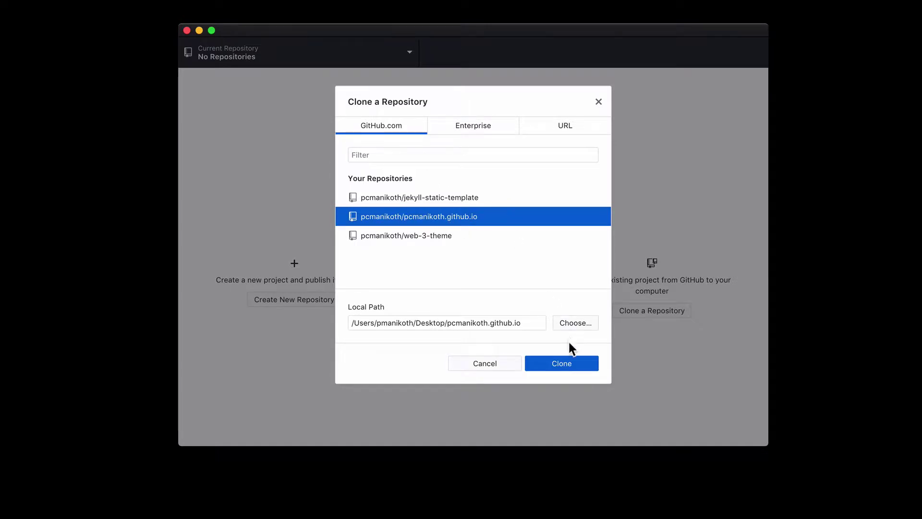
left_click(559, 359)
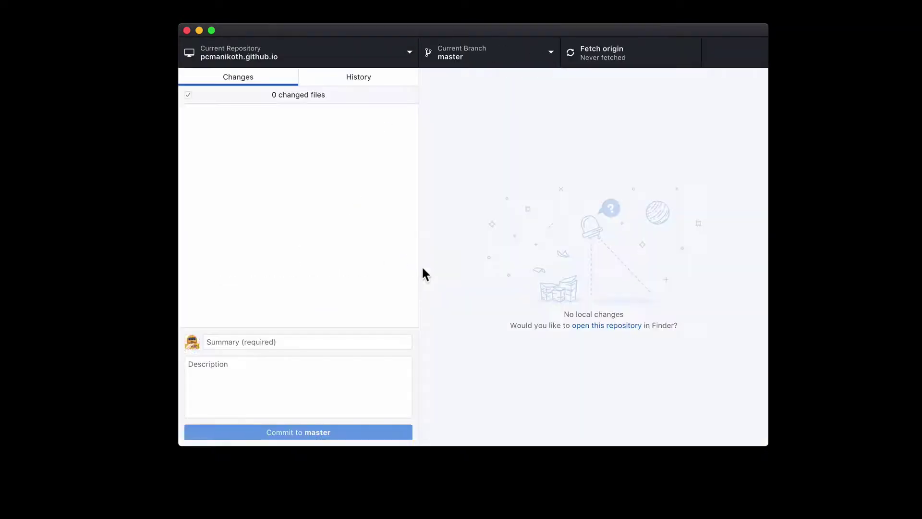
Step: Show the cloned repository in Finder and trash every file except CNAME
left_click(347, 52)
right_click(319, 121)
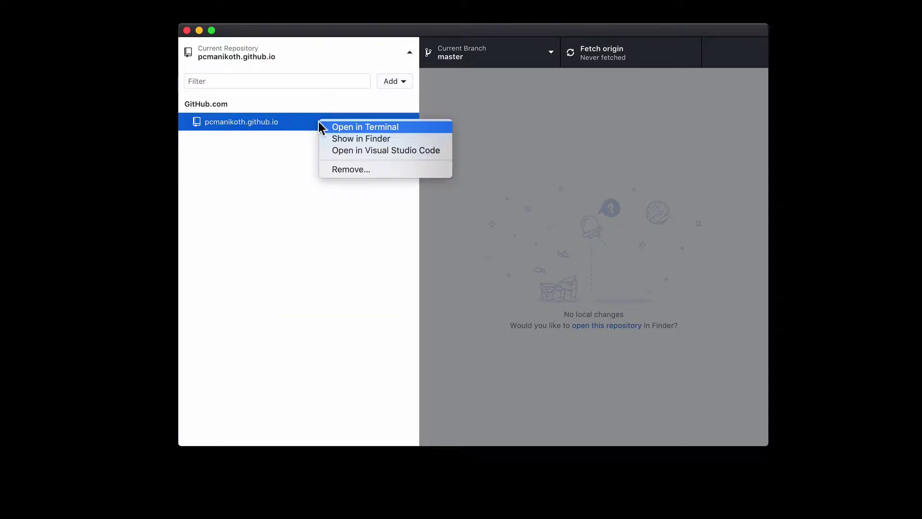
left_click(340, 150)
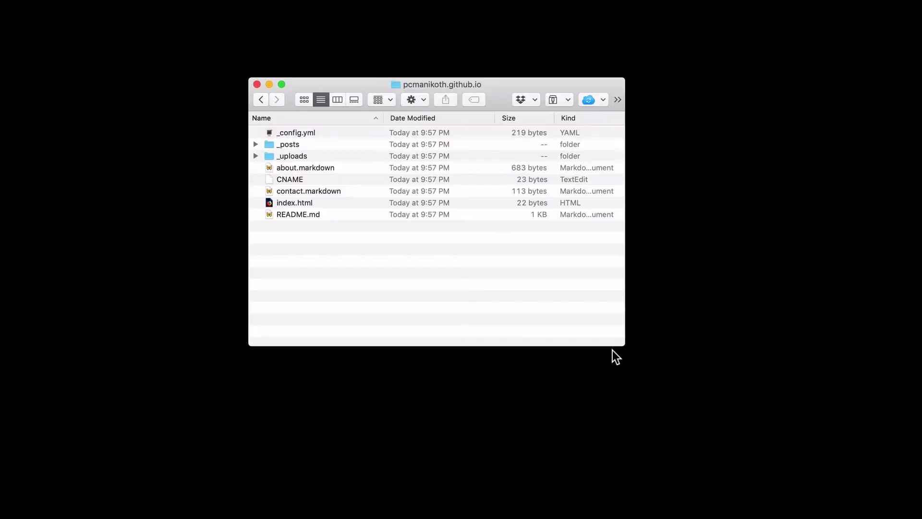
key("super+a")
left_click(302, 182, "super")
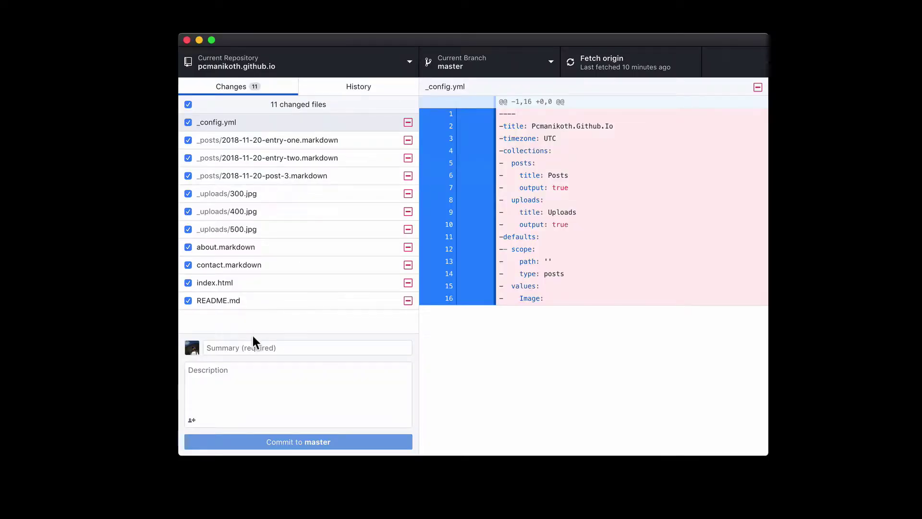
left_click(265, 348)
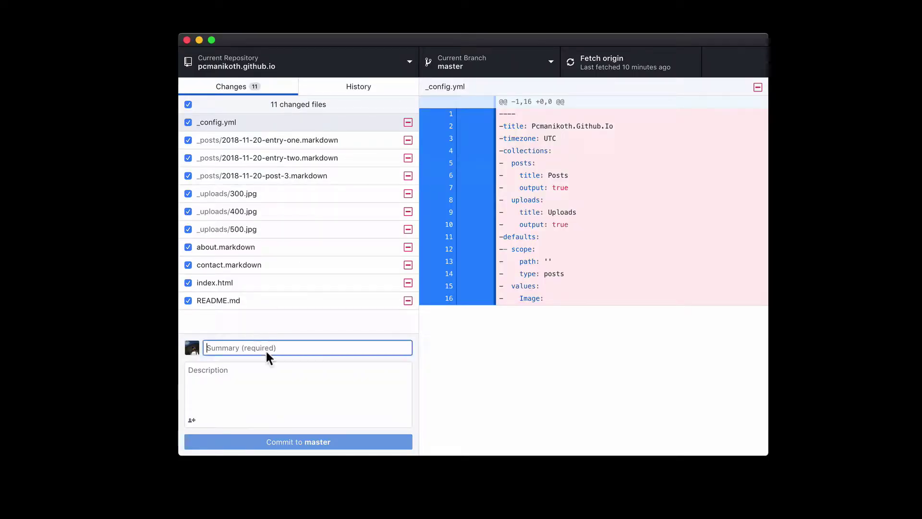
Step: Commit the deletions as 'Clean House for New Theme', push, then fetch and pull
type("Clean House for New Theme")
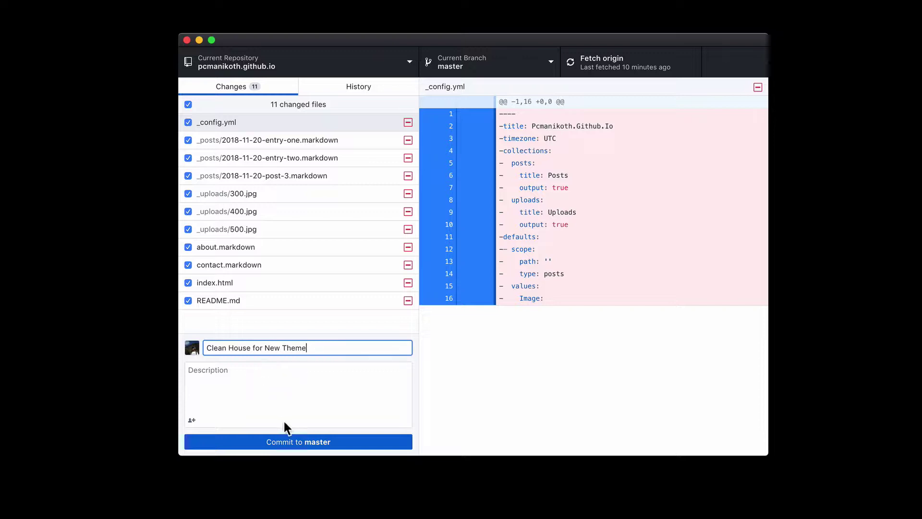
left_click(282, 439)
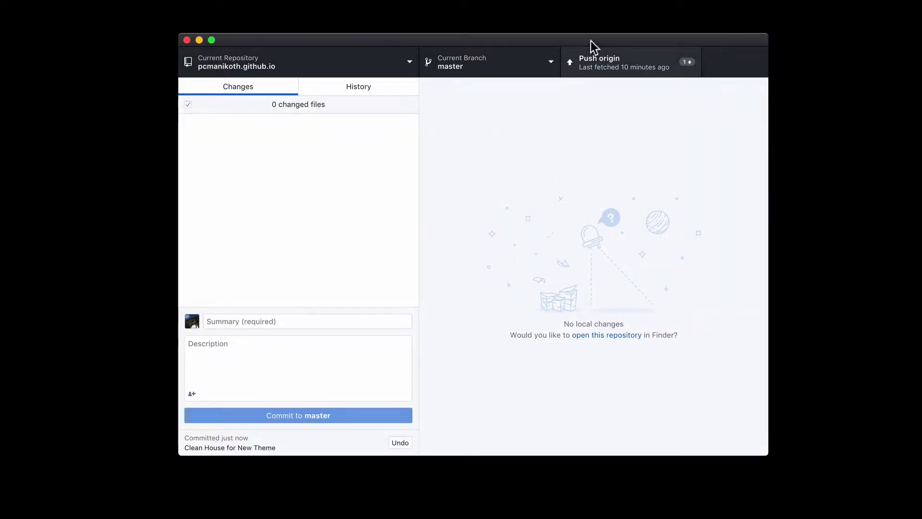
left_click(592, 59)
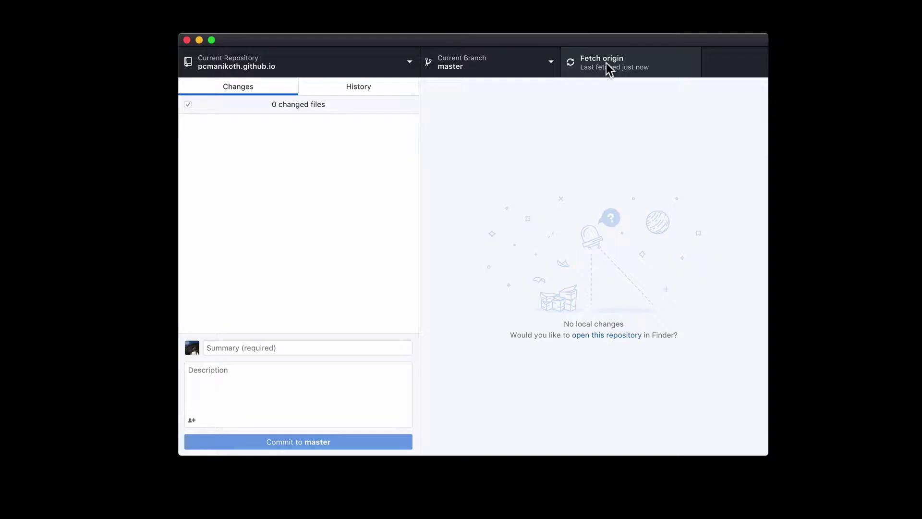
left_click(603, 65)
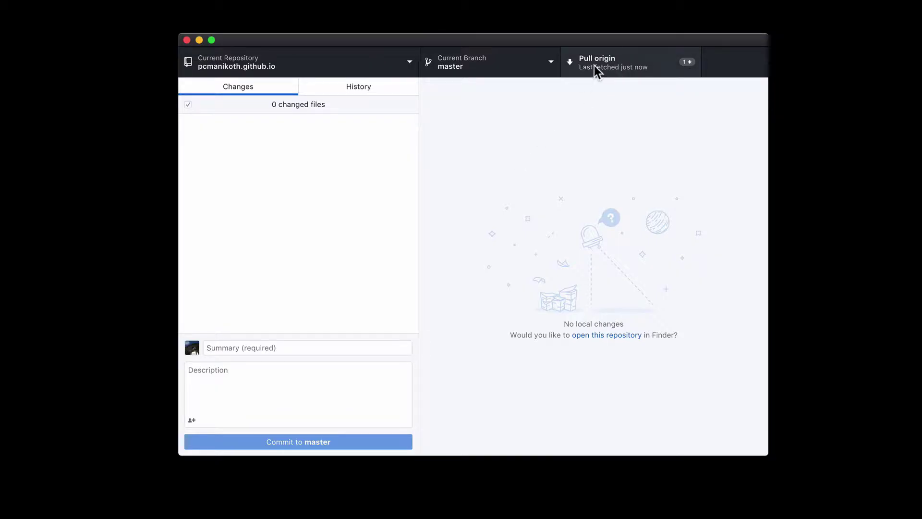
left_click(604, 72)
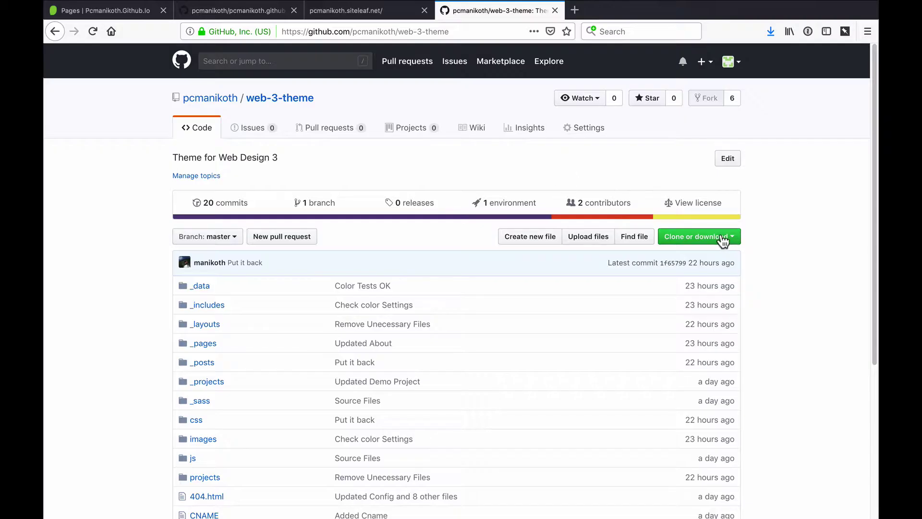
Step: Download the web-3-theme repository from GitHub as web-3-theme-master.zip and select its extracted files
left_click(722, 234)
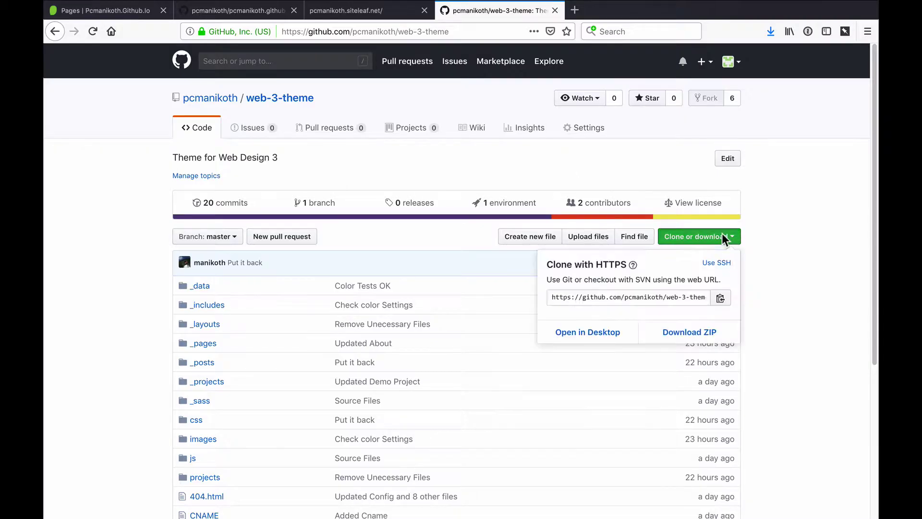
left_click(718, 341)
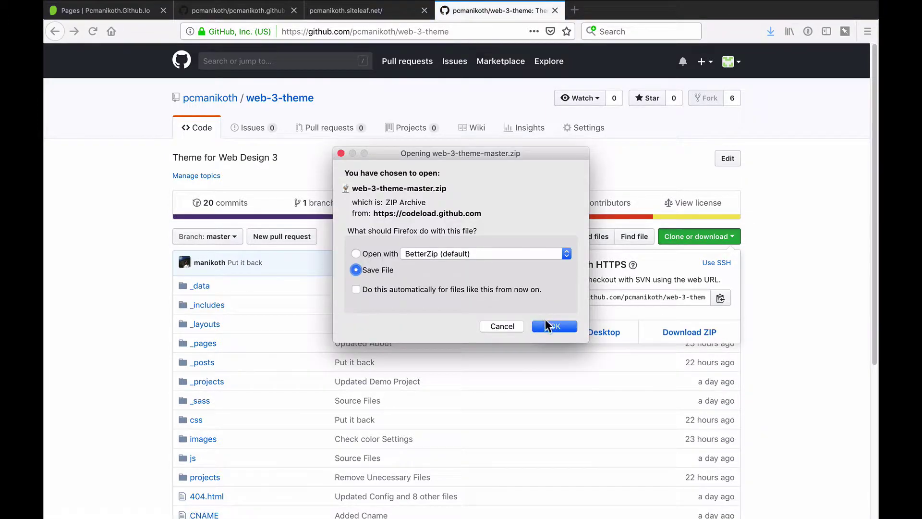
left_click(552, 326)
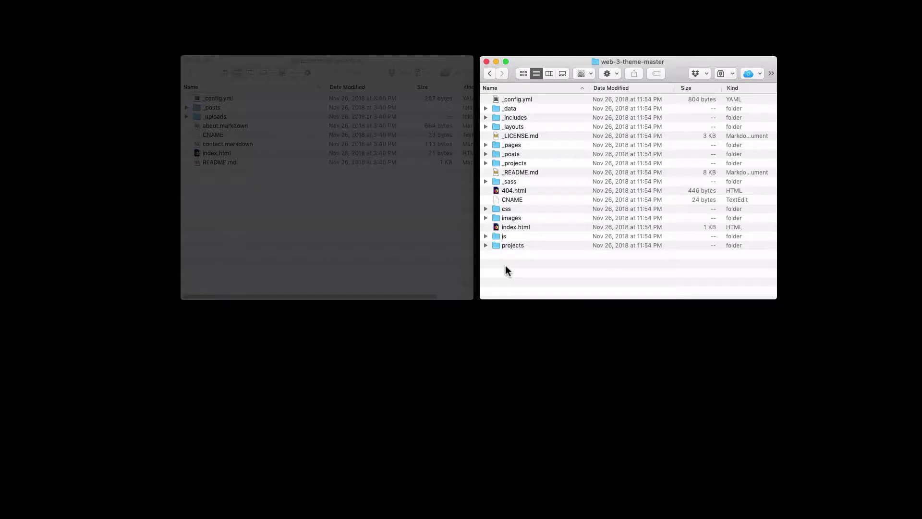
key("super+a")
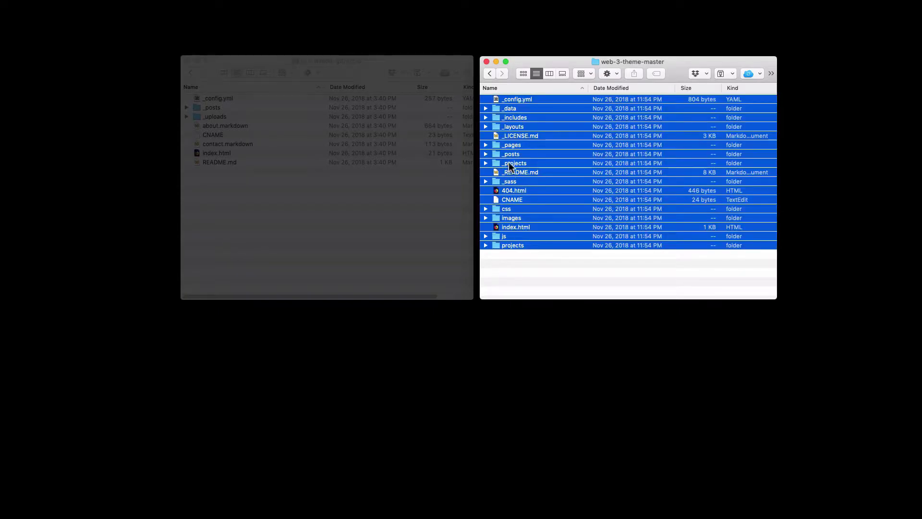
Step: Drag all 16 theme files except CNAME into the site repository folder
left_click(518, 198, "super")
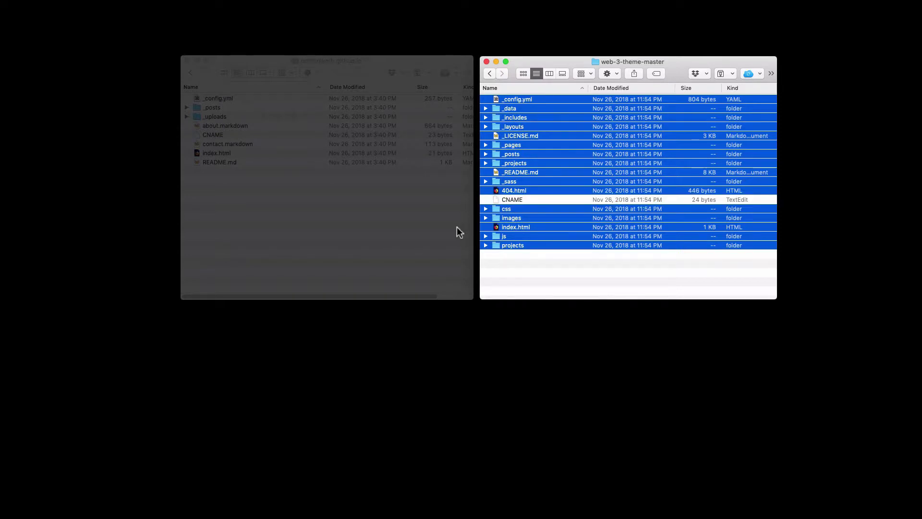
left_click(513, 199, "super")
left_click(513, 200, "super")
left_click_drag(498, 247, 412, 249)
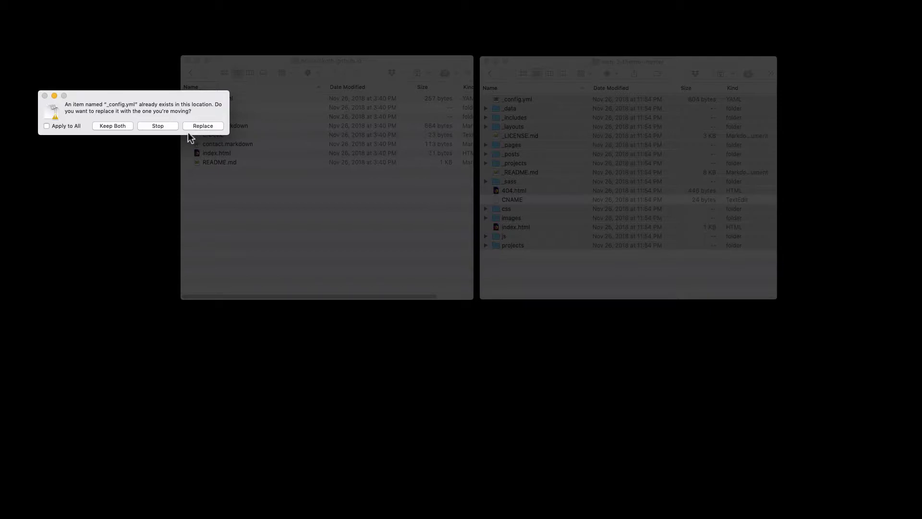
Step: Replace the site's existing _config.yml, _posts folder and index.html with the theme's versions
left_click_drag(139, 116, 340, 31)
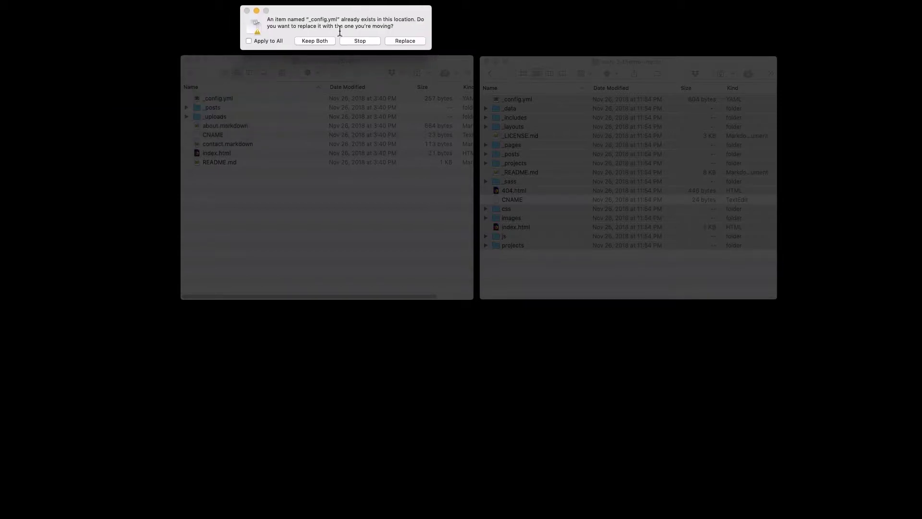
left_click(397, 39)
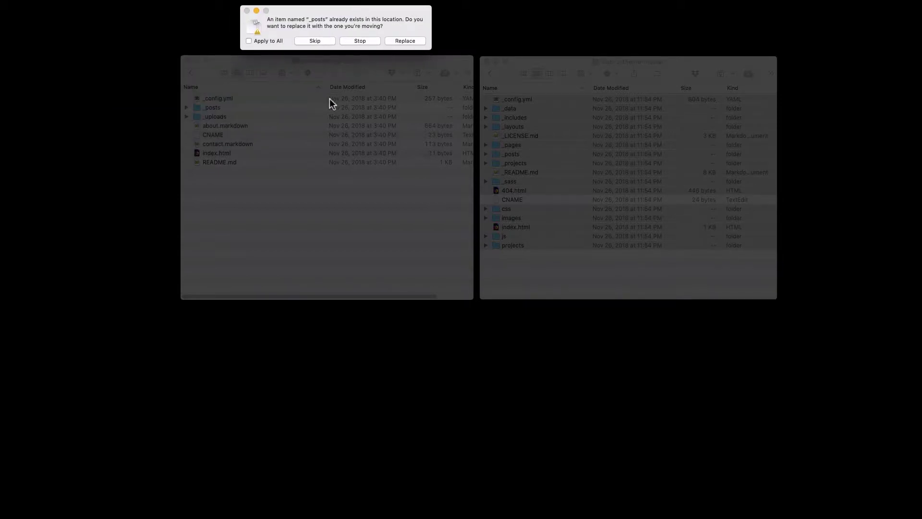
left_click(399, 41)
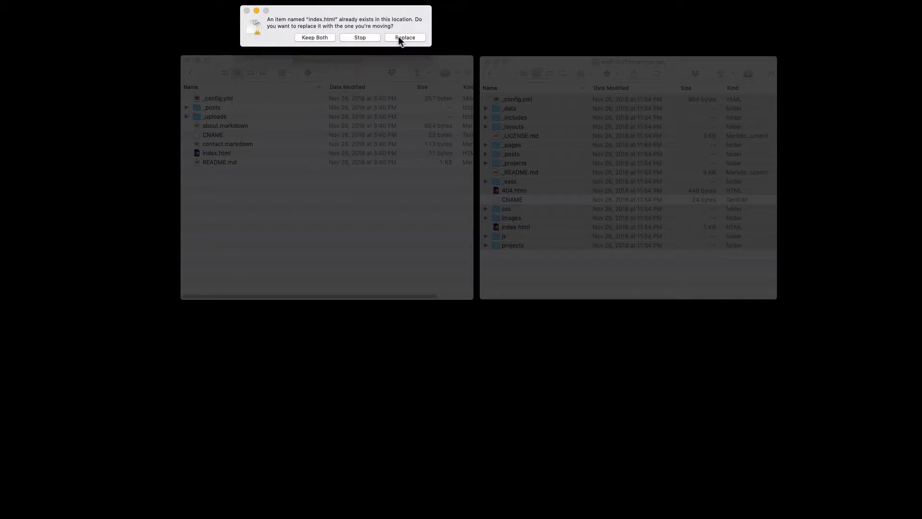
left_click(399, 37)
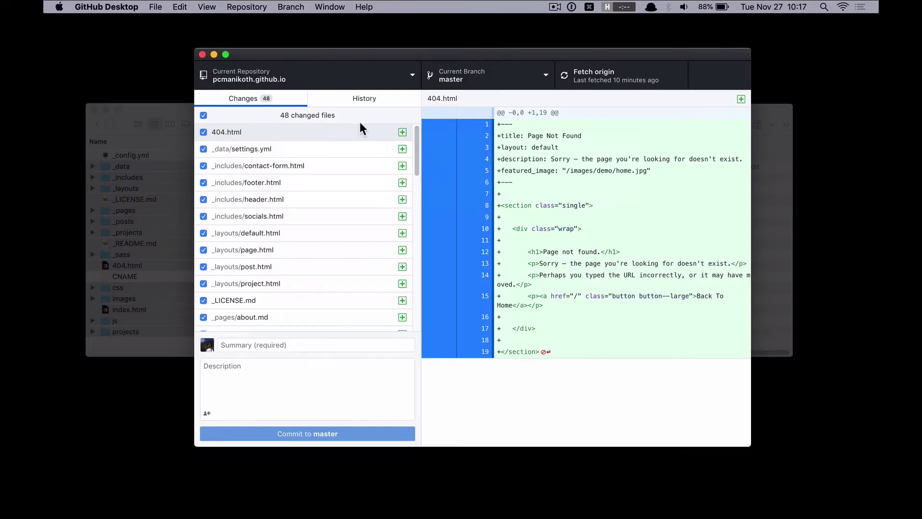
Step: Commit the 48 theme file changes to master with the summary 'Add Web 3 Theme Files'
left_click(263, 345)
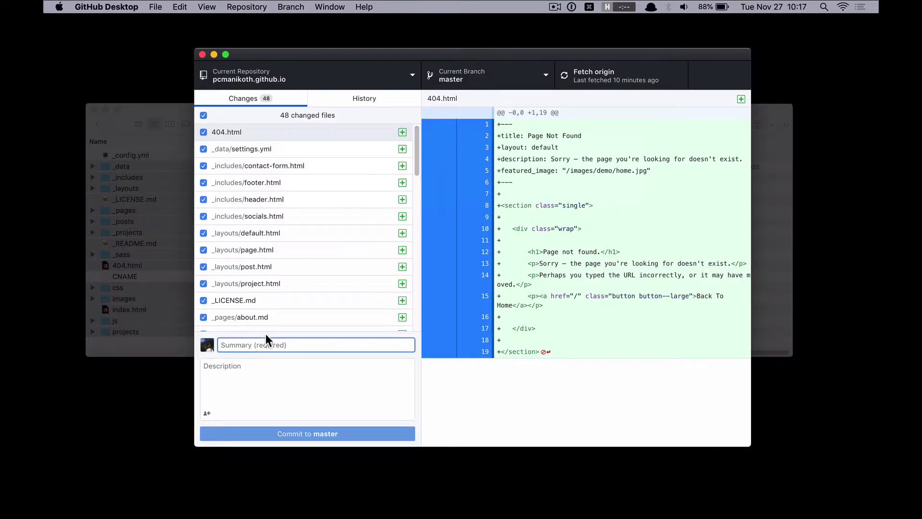
type("Add")
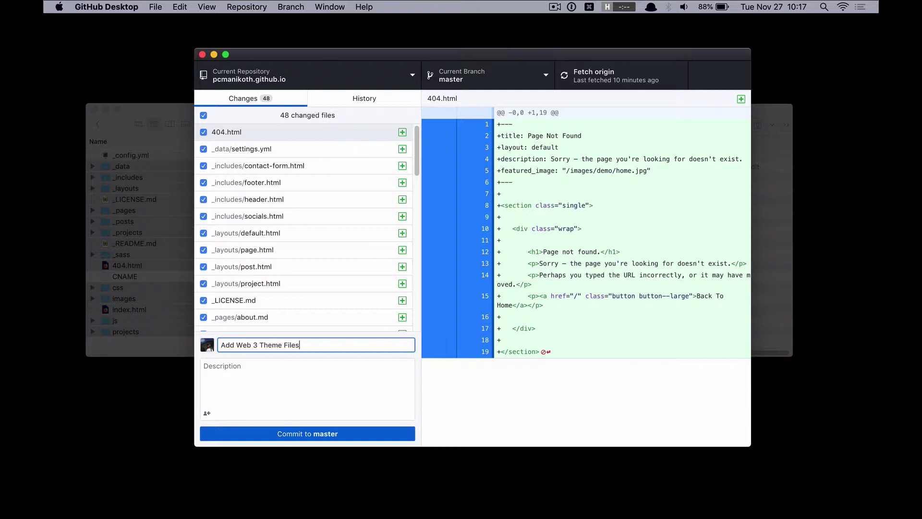
type("Web 3 Theme Files")
left_click(268, 436)
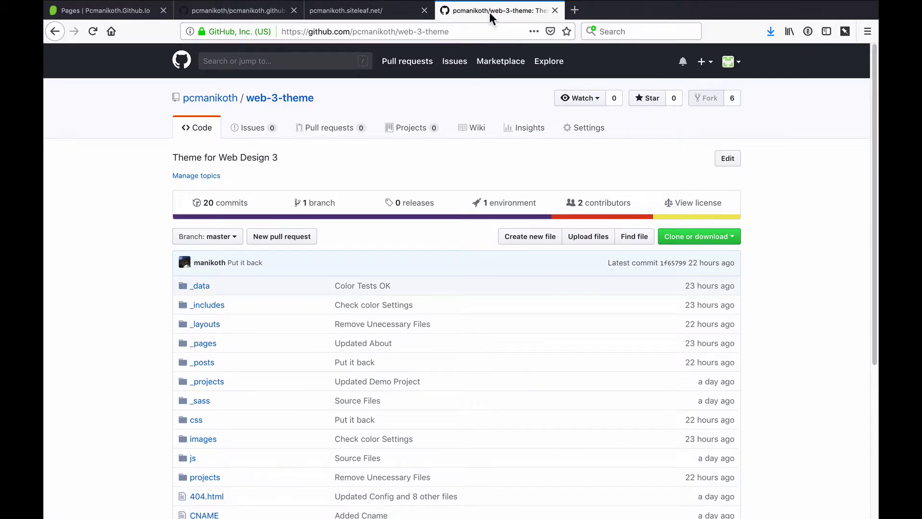
middle_click(489, 13)
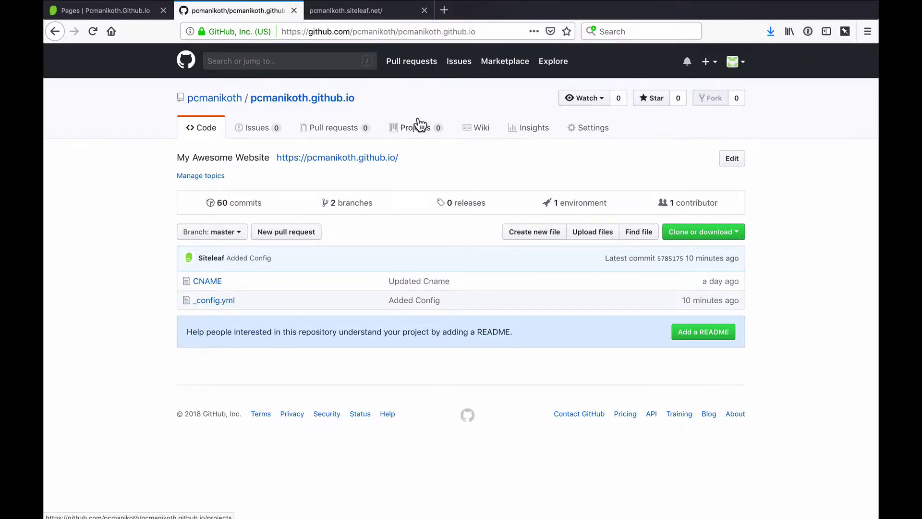
Step: Reload the pcmanikoth.github.io repository page to list the newly committed theme files
key("super+r")
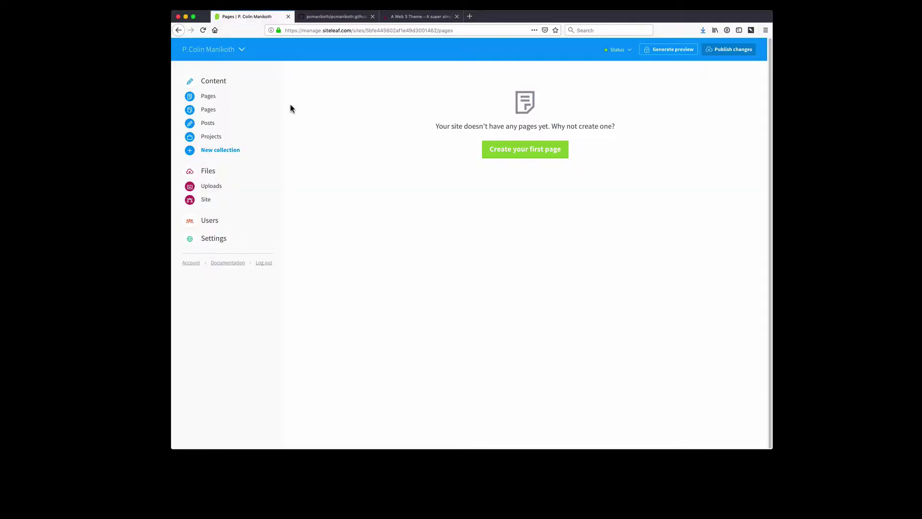
Step: Compare Siteleaf's Pages collection with the repository's _pages folder
left_click(213, 112)
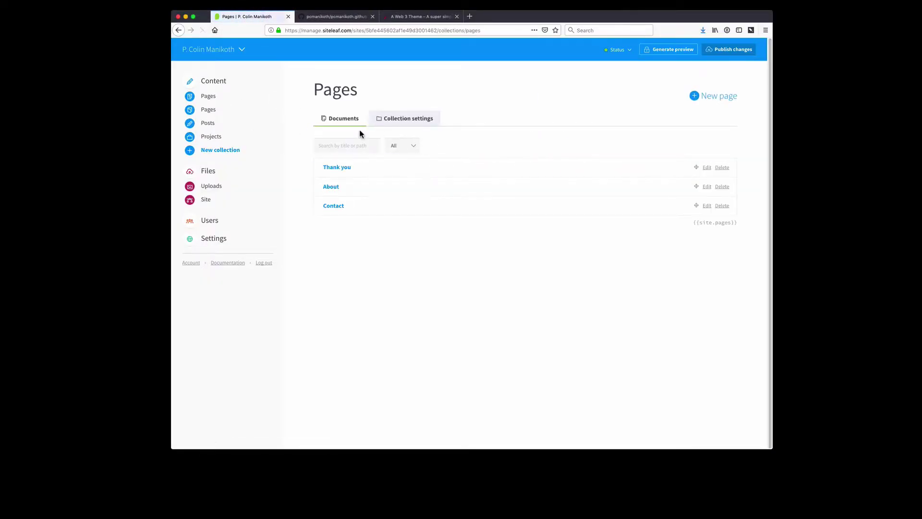
left_click(326, 15)
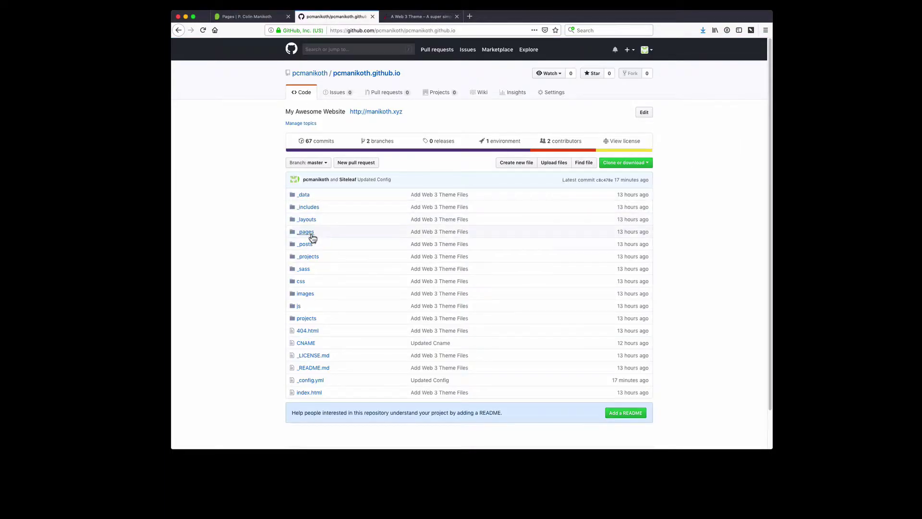
left_click(306, 233)
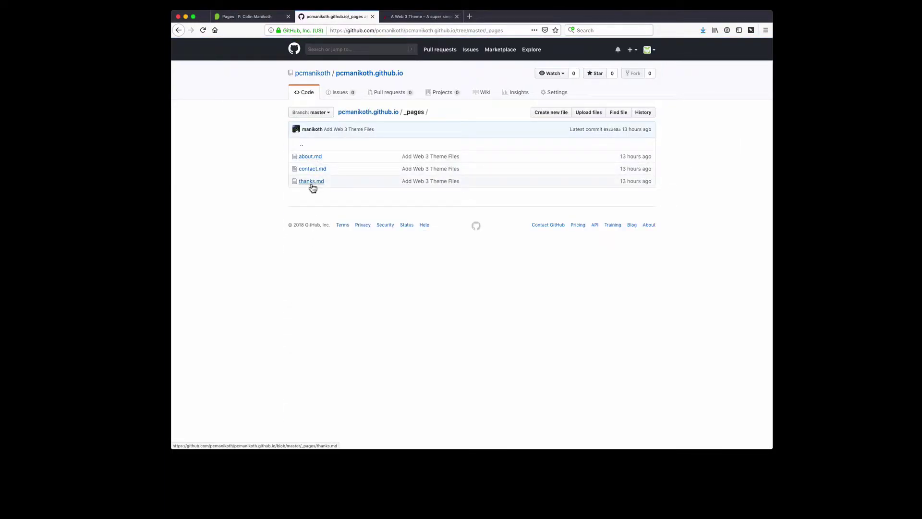
left_click(261, 18)
Step: Compare the Posts and Projects collections with the repository's _posts and _projects folders
left_click(212, 125)
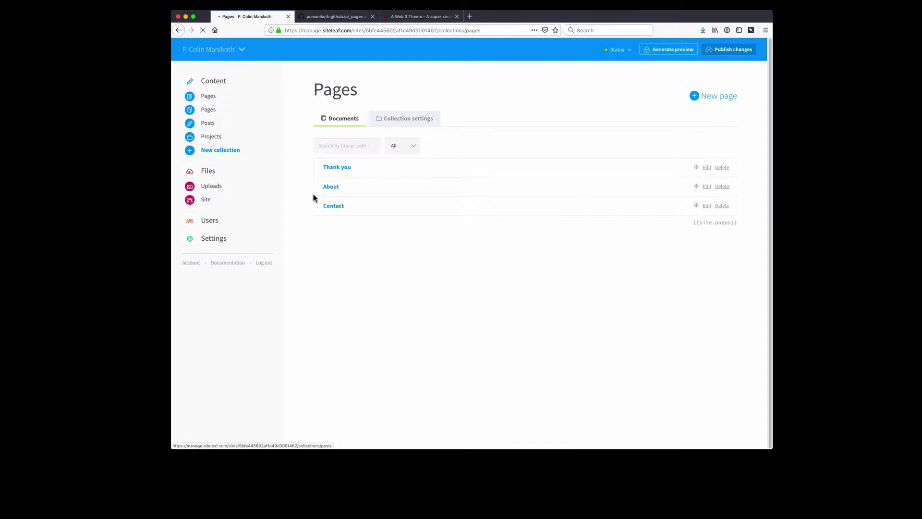
left_click(338, 19)
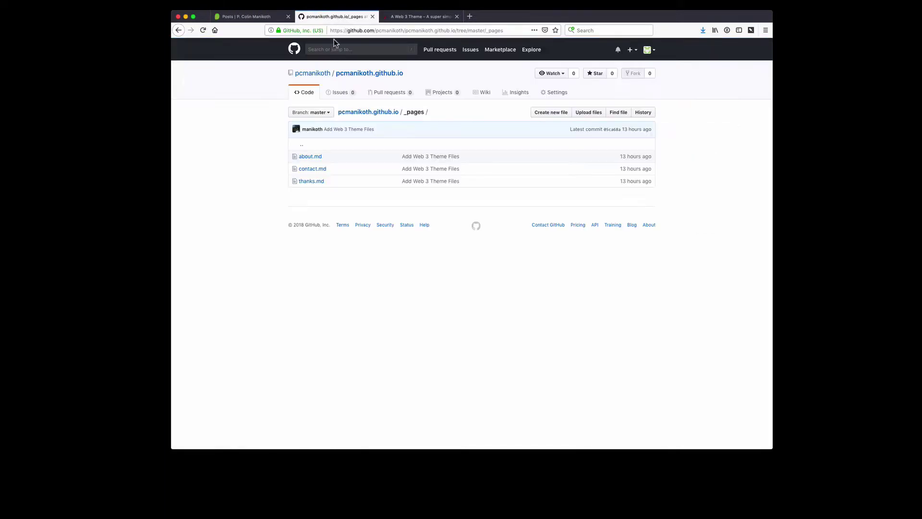
left_click(349, 115)
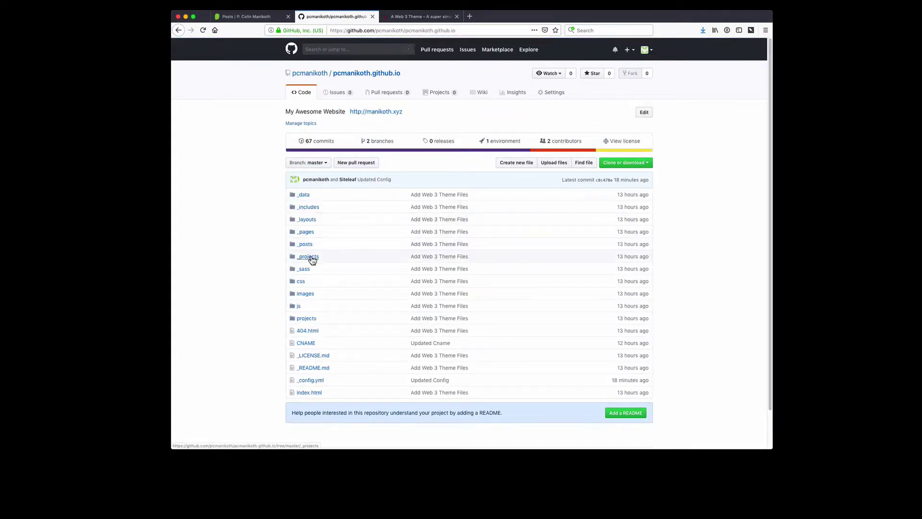
left_click(305, 244)
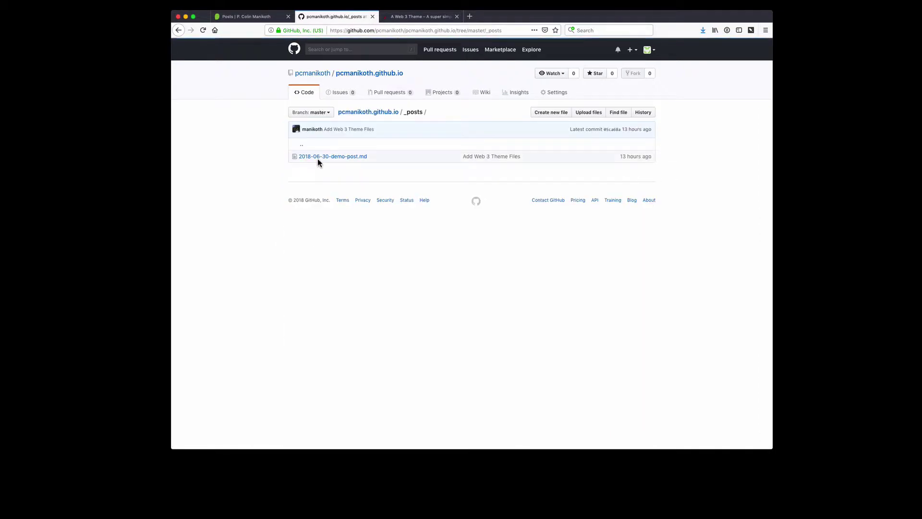
left_click(361, 114)
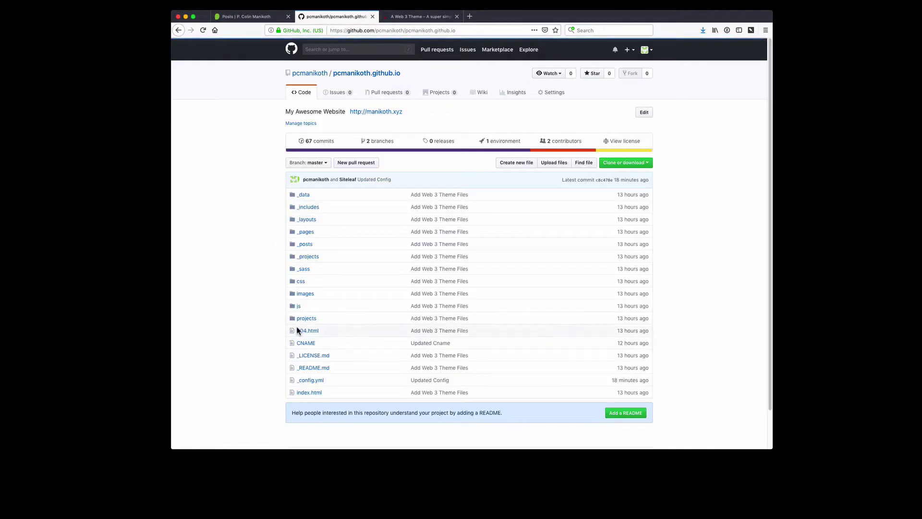
left_click(309, 257)
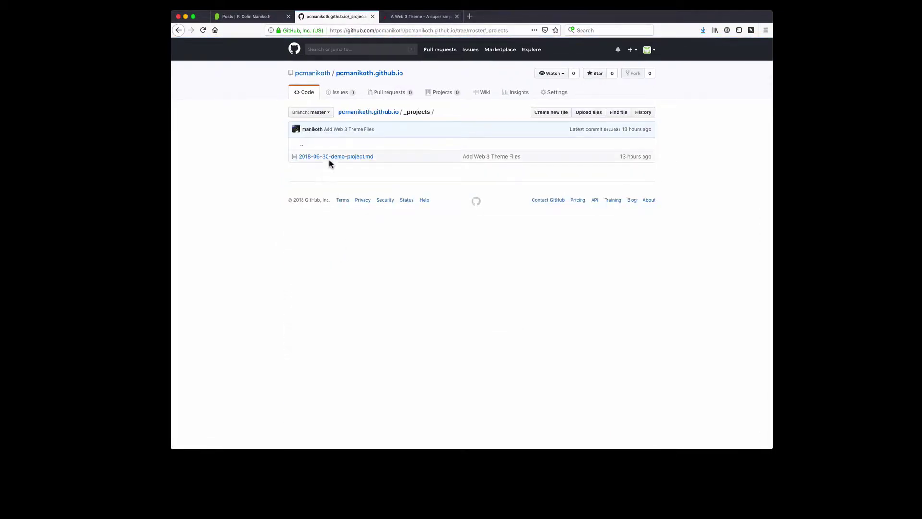
left_click(269, 16)
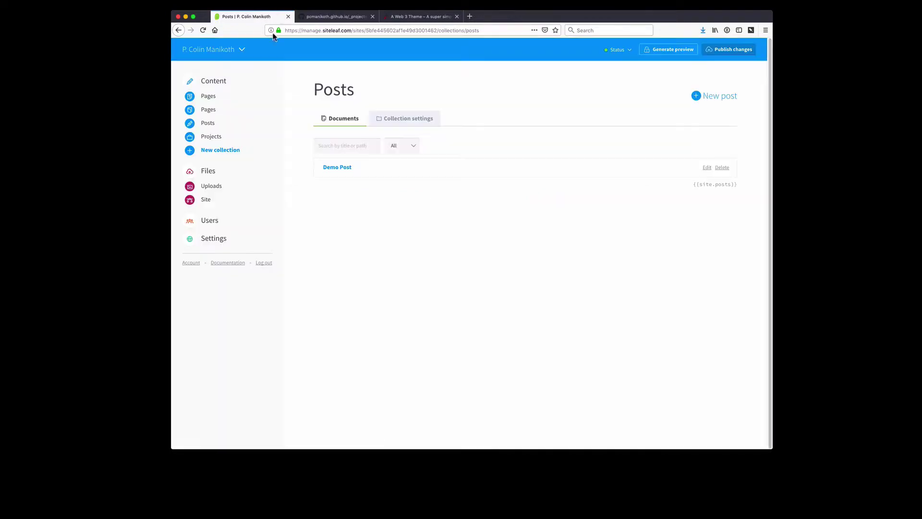
left_click(210, 139)
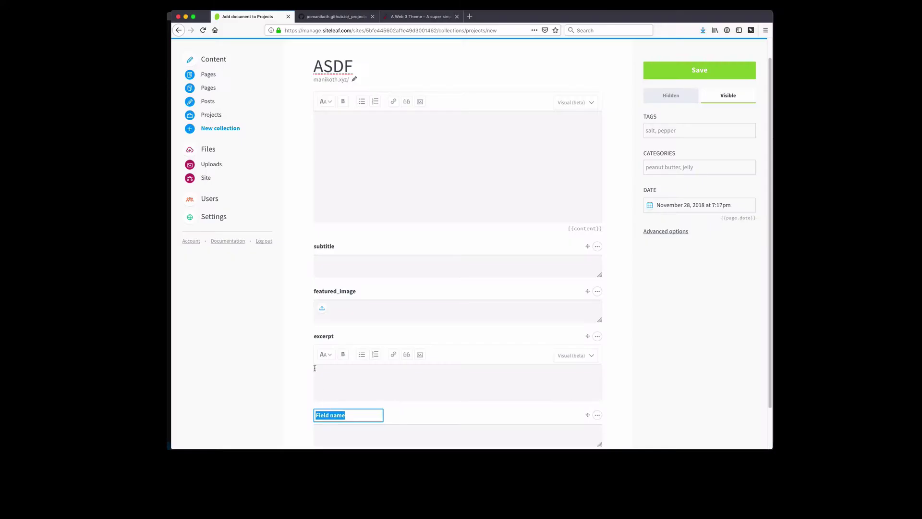
Step: Name a new project metadata field custom-field
scroll(317, 346, "down", 2)
left_click(326, 373)
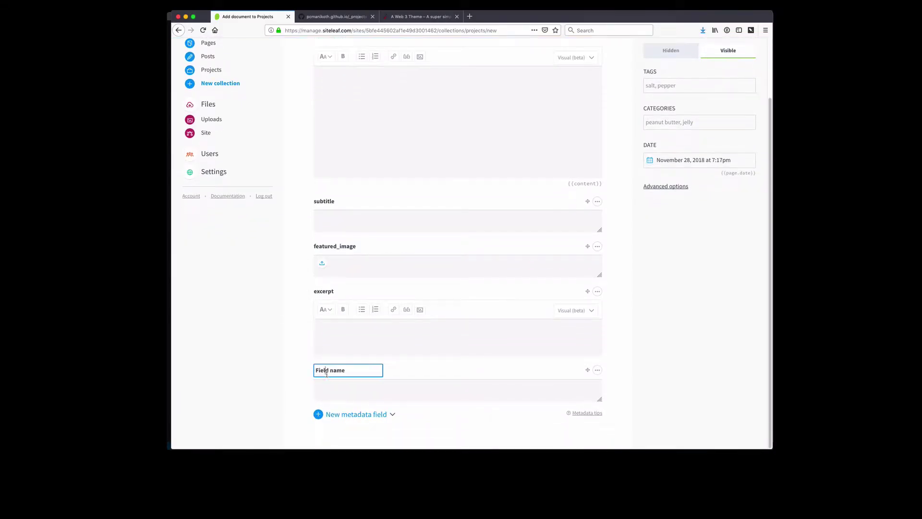
triple_click(330, 373)
type("Cust")
key("super+a")
key("super+c")
key("super+Tab")
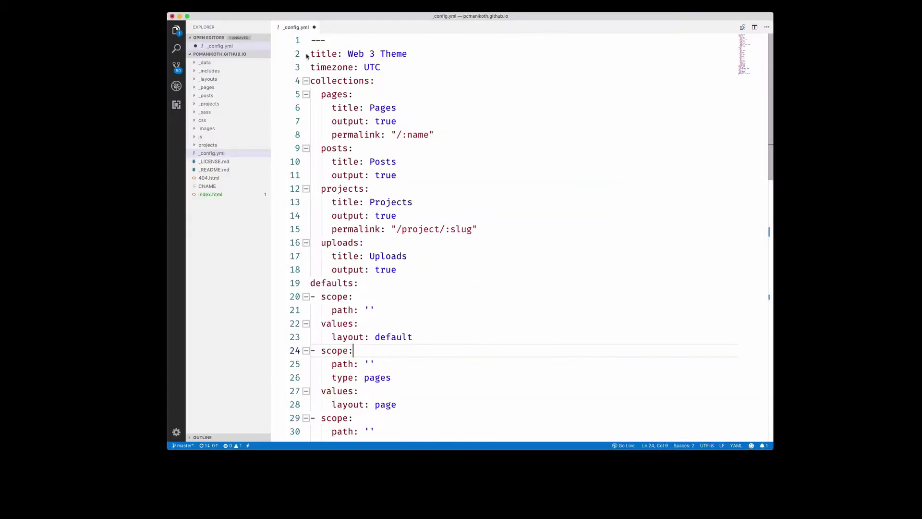
Step: Fold the collections, defaults, pages and posts blocks in _config.yml
left_click(306, 81)
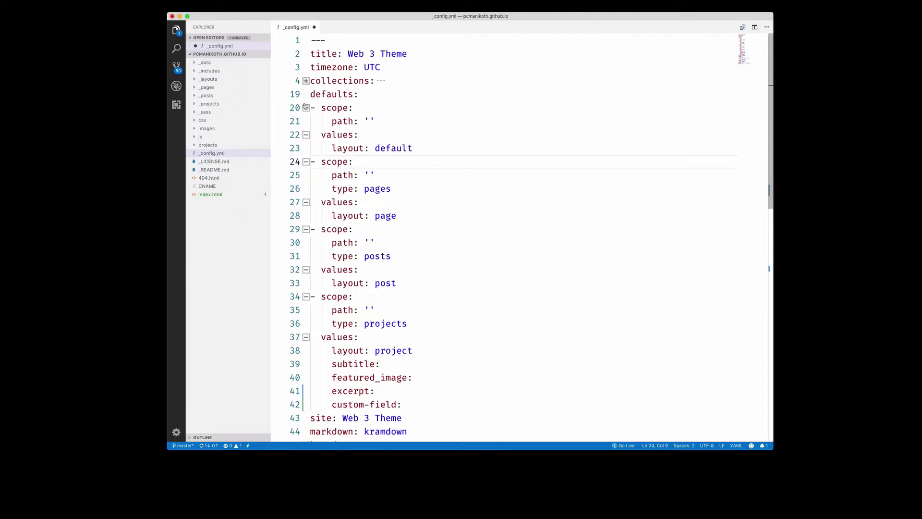
left_click_drag(355, 95, 310, 95)
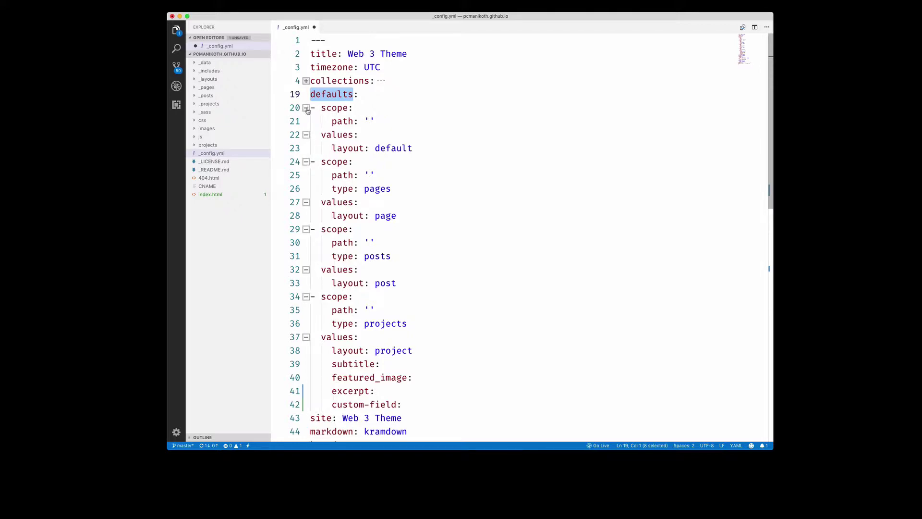
left_click(306, 108)
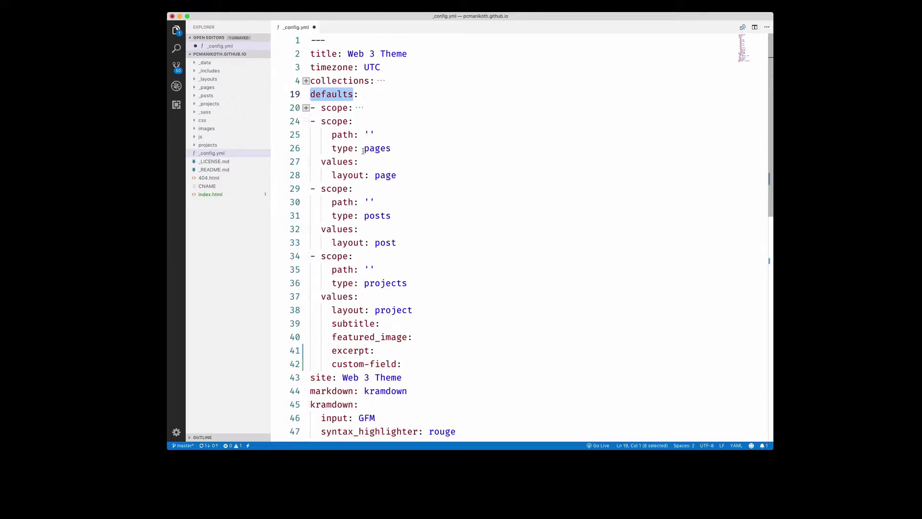
left_click_drag(363, 149, 406, 175)
left_click(306, 122)
left_click(306, 136)
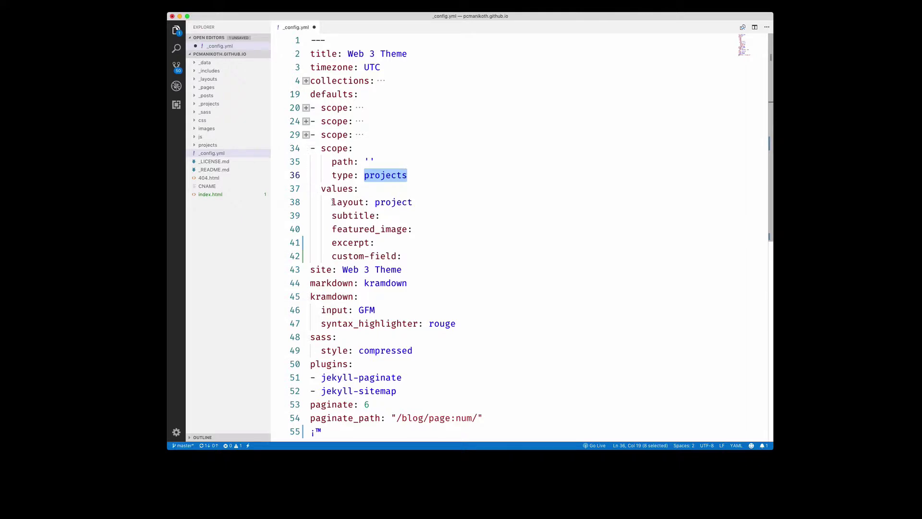
Step: Put custom-field: on line 42 of the projects defaults and add next-custom-field: below it
left_click_drag(401, 257, 337, 256)
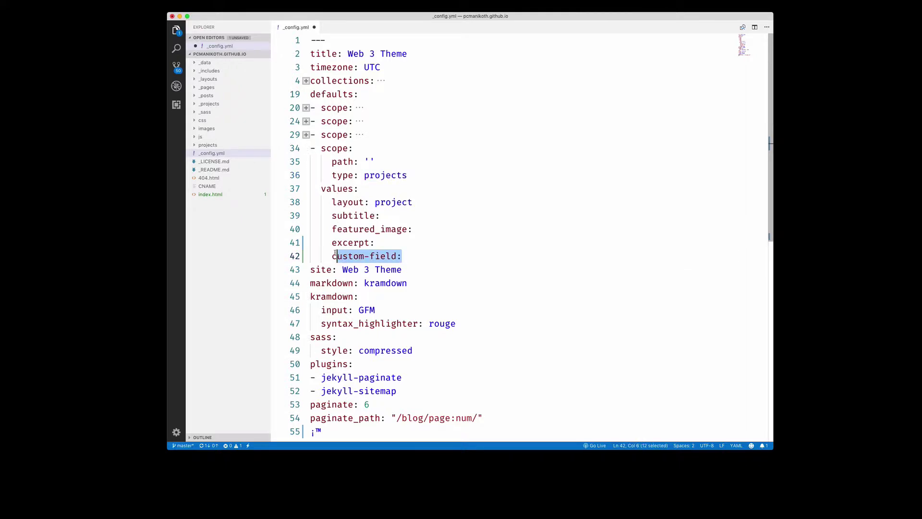
key("BackSpace")
key("BackSpace")
key("BackSpace")
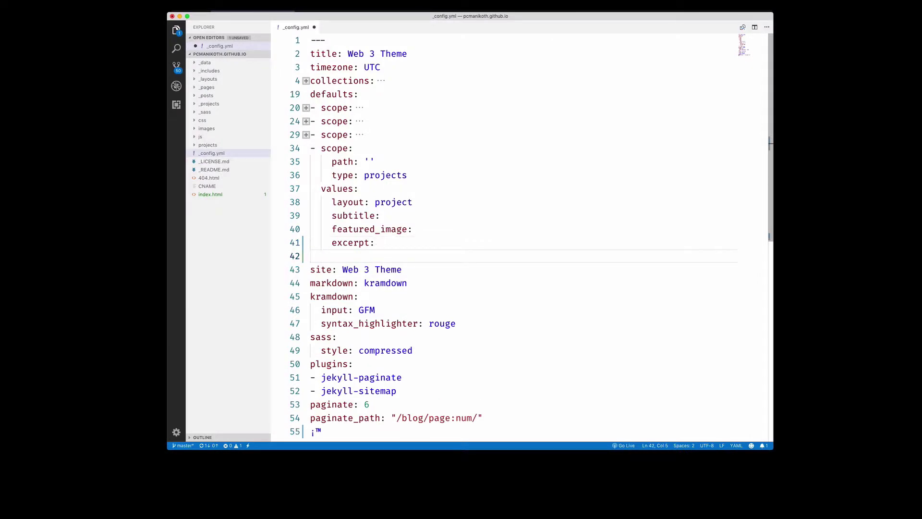
key("super+v")
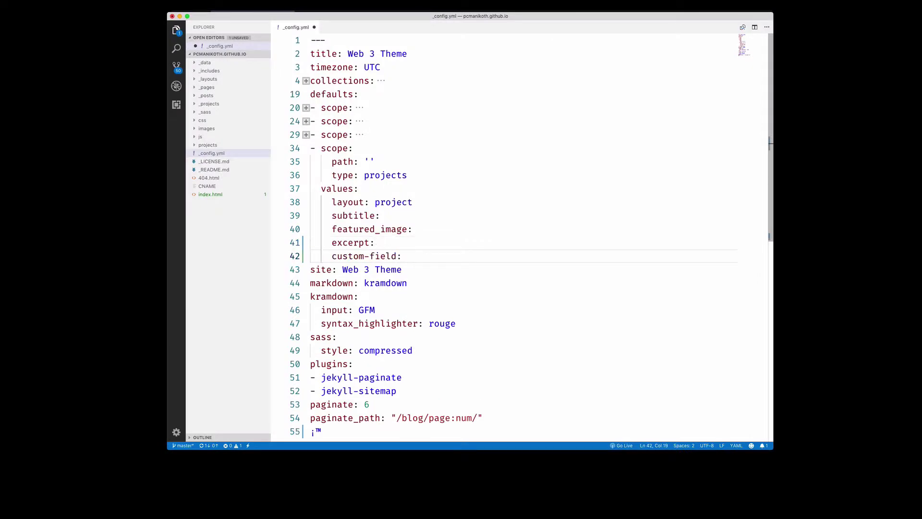
key("Return")
type("next-custom-field:")
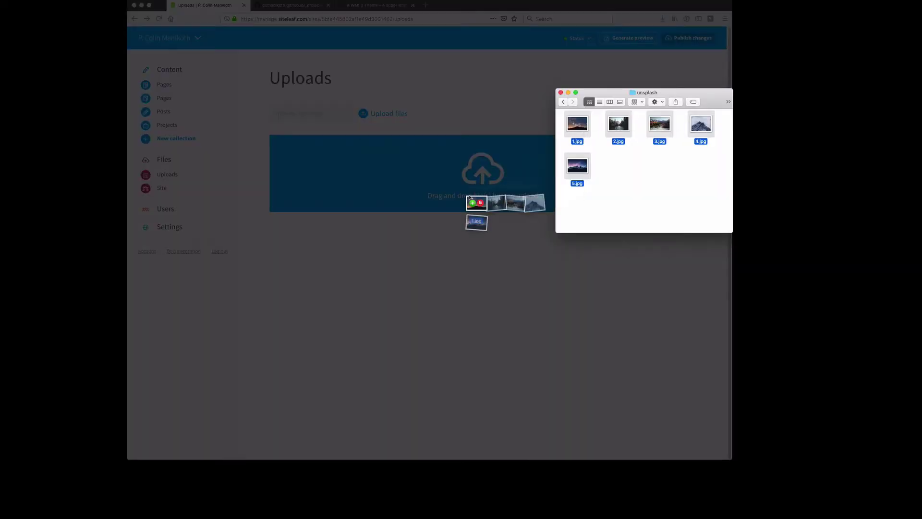
Step: Drag the five mountain photos, 1.jpg to 5.jpg, from Finder into Siteleaf's Uploads
left_click_drag(474, 206, 469, 220)
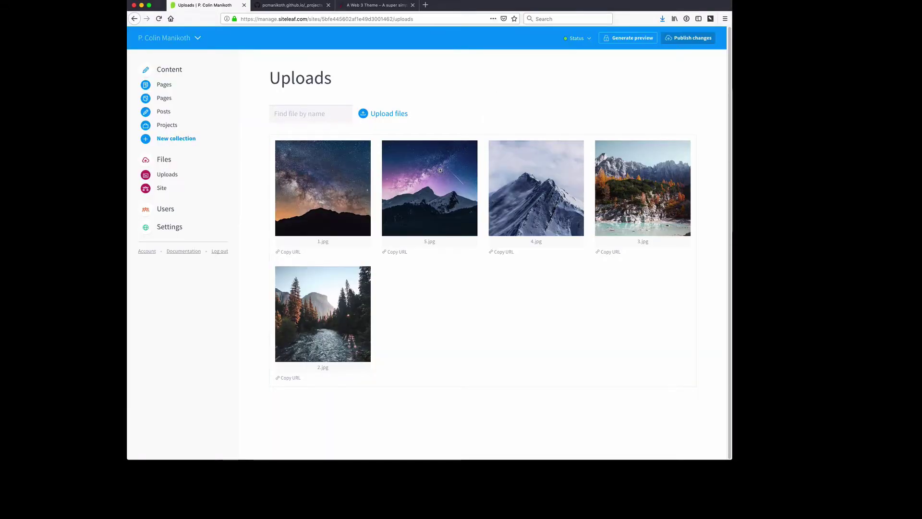
Step: Copy the example gallery code from the Demo Project
left_click(166, 125)
left_click(290, 155)
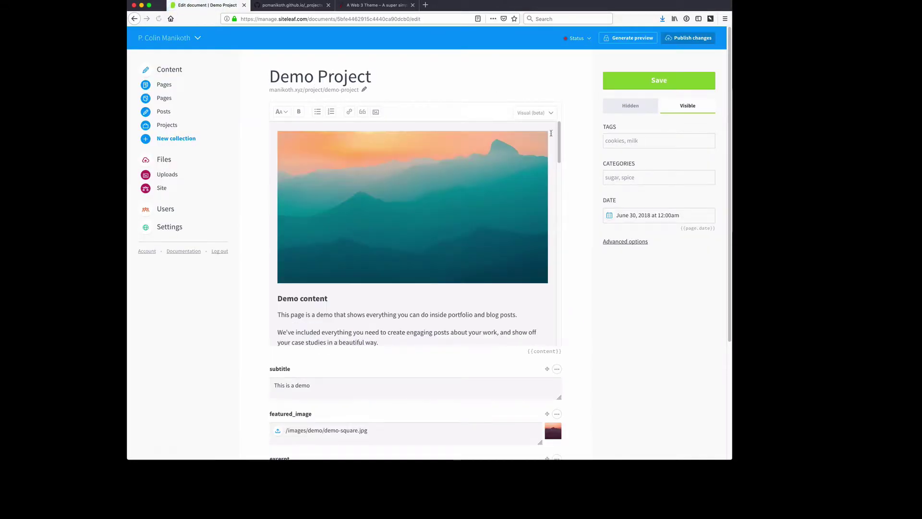
left_click_drag(558, 128, 504, 247)
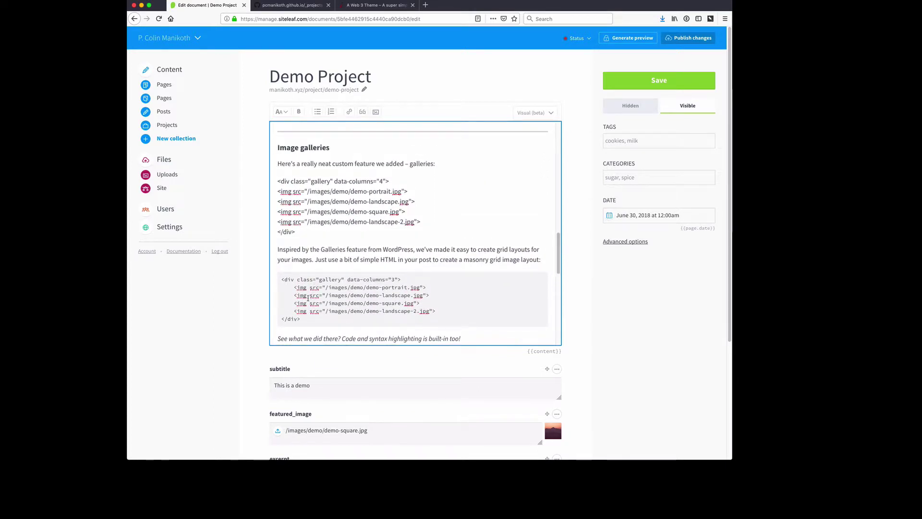
left_click_drag(301, 316, 280, 281)
key("super+c")
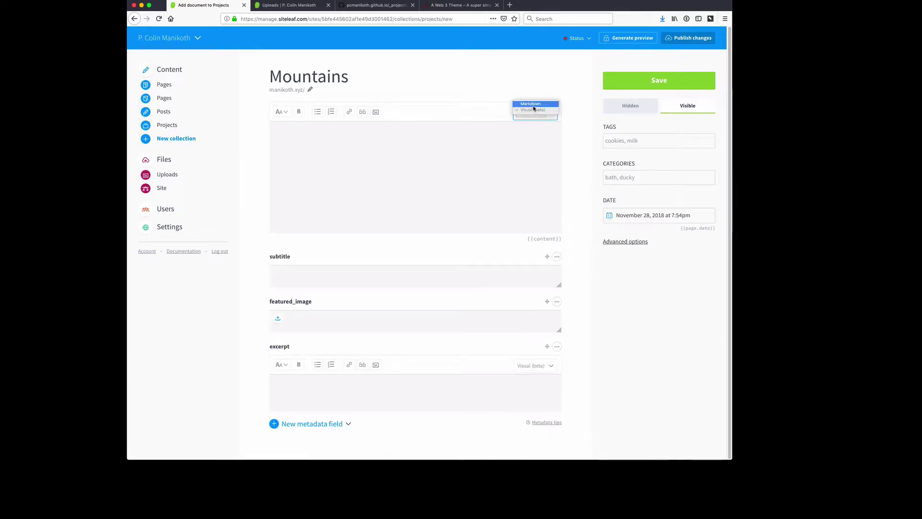
Step: Paste the gallery code into Mountains in Markdown mode, trimmed to one empty image line
left_click(533, 105)
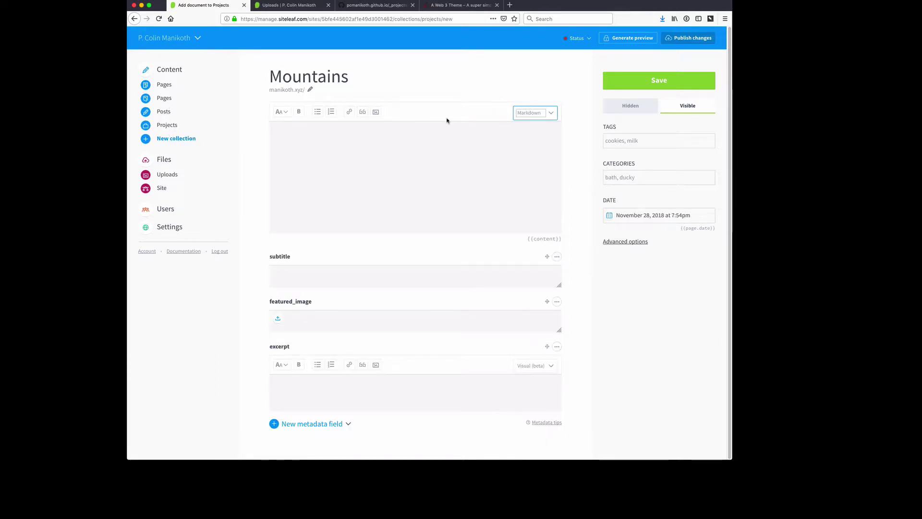
key("super+v")
key("shift+Up")
key("shift+Up")
key("shift+Up")
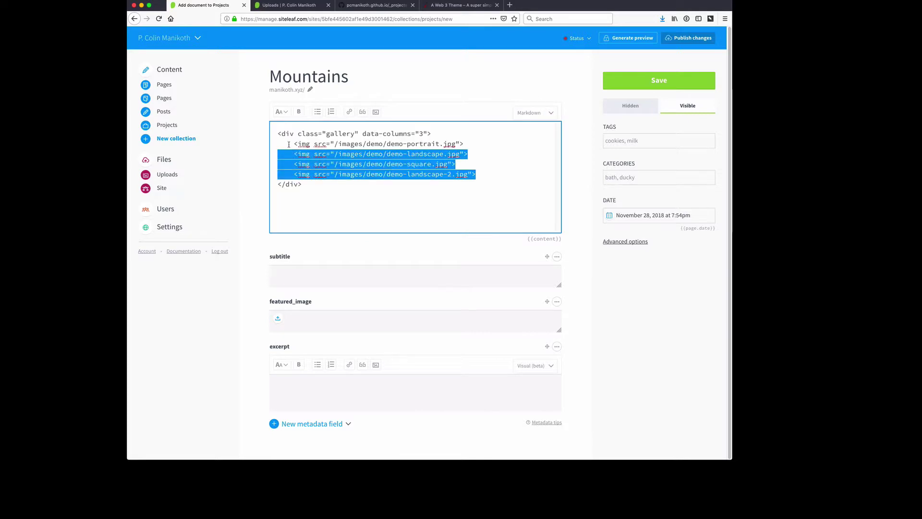
key("BackSpace")
key("Return")
left_click_drag(455, 153, 339, 153)
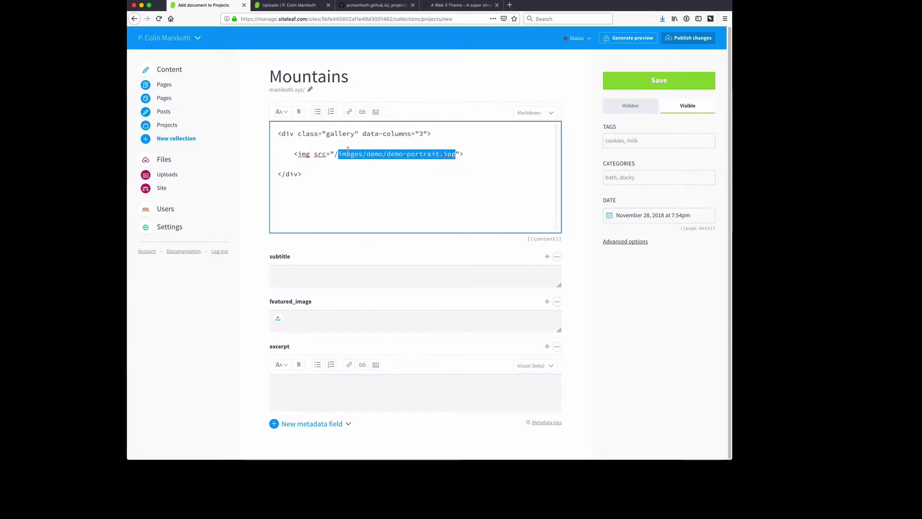
key("BackSpace")
Step: Point the first image at /uploads/1.jpg and duplicate that image line
left_click(288, 4)
left_click(293, 246)
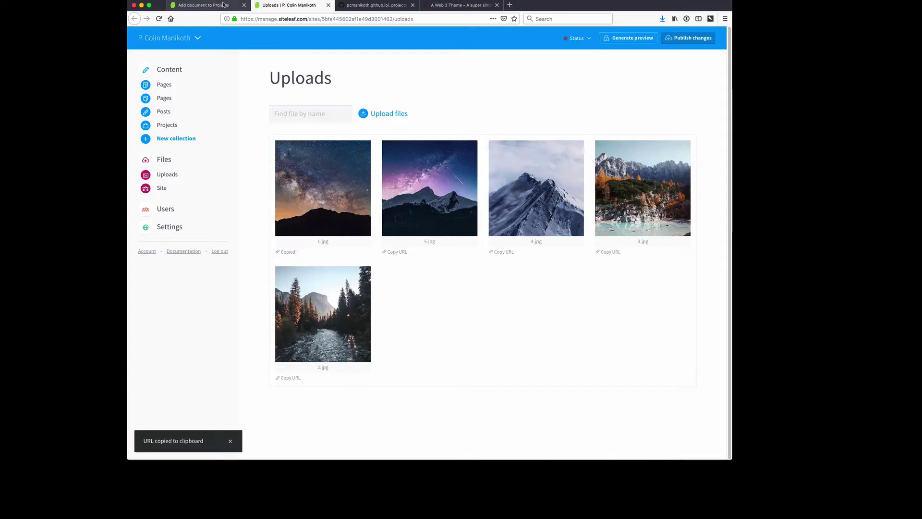
left_click(204, 5)
type("/uploads/1.jpg")
left_click_drag(399, 153, 278, 153)
key("super+c")
key("End")
key("Return")
key("super+v")
key("BackSpace")
key("Tab")
Step: Set the second image line's source to /uploads/2.jpg
left_click(348, 165)
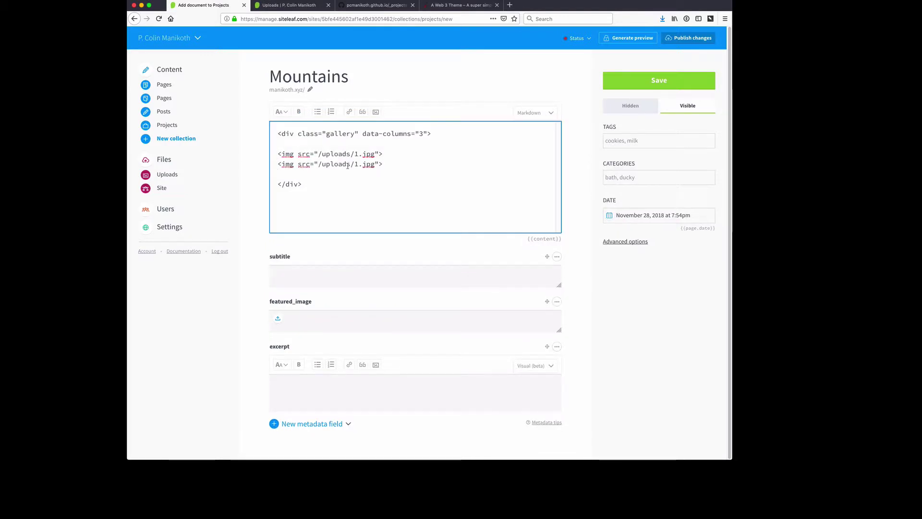
left_click_drag(376, 164, 318, 164)
key("BackSpace")
left_click(289, 5)
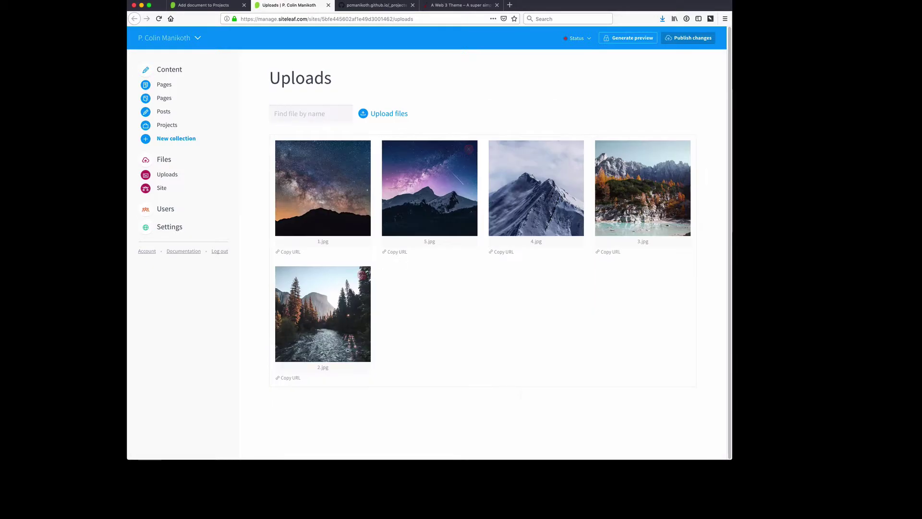
left_click(288, 377)
key("ctrl+shift+Tab")
key("super+v")
Step: Copy the image line into further gallery entries for the remaining uploaded photos
key("End")
key("shift+Home")
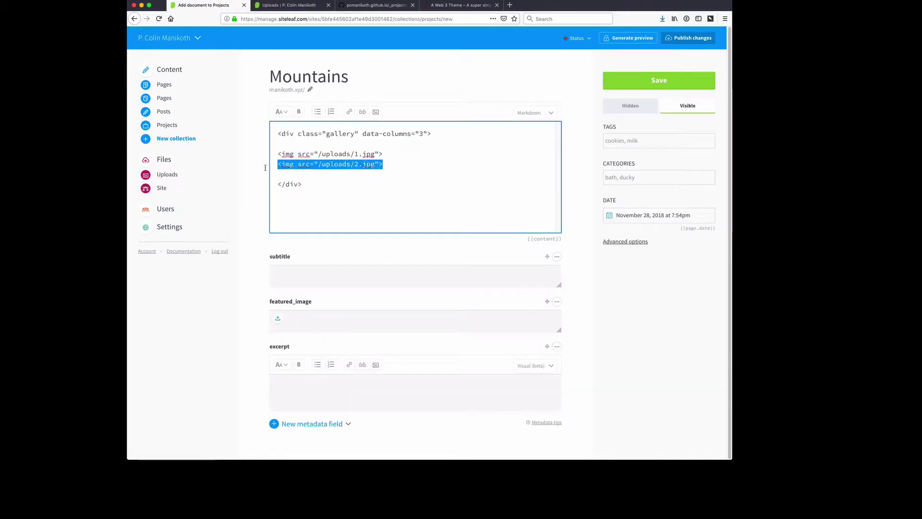
key("Right")
key("Return")
key("super+v")
left_click(354, 174)
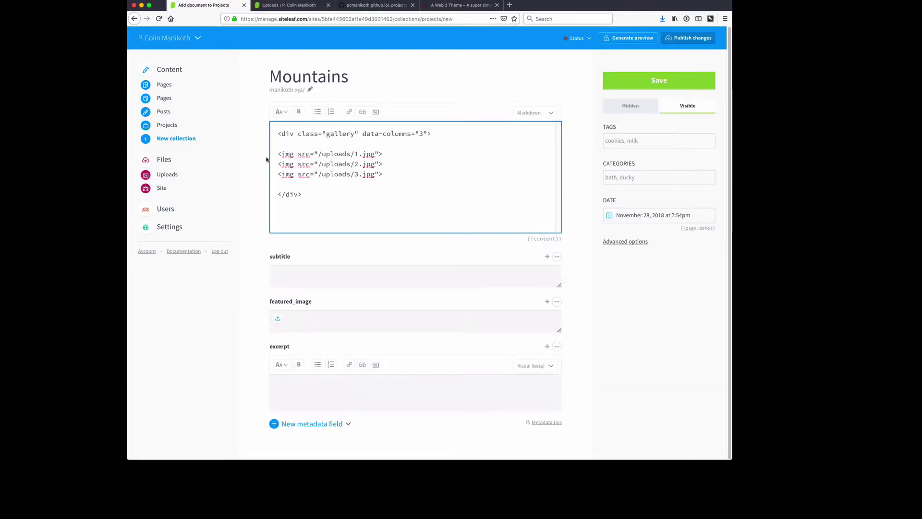
key("Down")
key("super+v")
key("Left")
key("Left")
key("Left")
key("Left")
key("Left")
key("Left")
key("shift+Left")
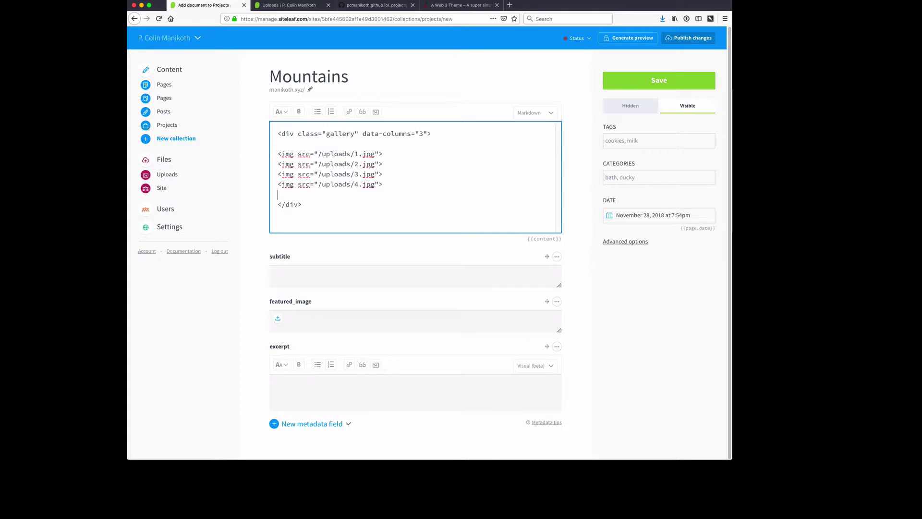
key("super+v")
key("Left")
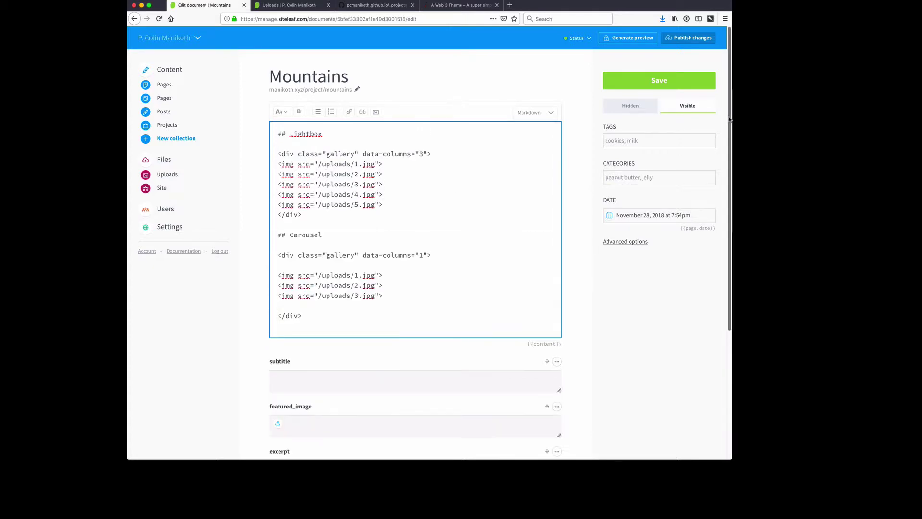
Step: Give Mountains the subtitle 'Mountains are cool.' and featured image /uploads/1.jpg
scroll(409, 323, "down", 2)
left_click(417, 330)
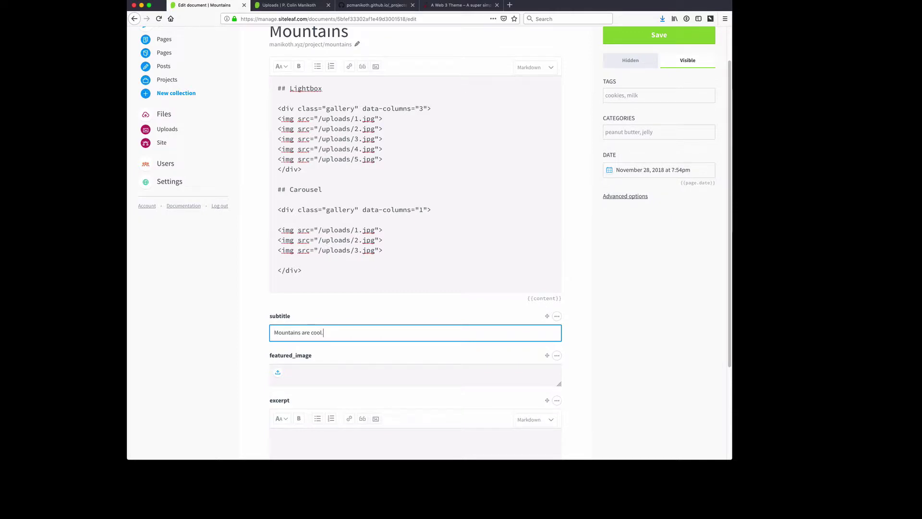
left_click(278, 373)
left_click(341, 183)
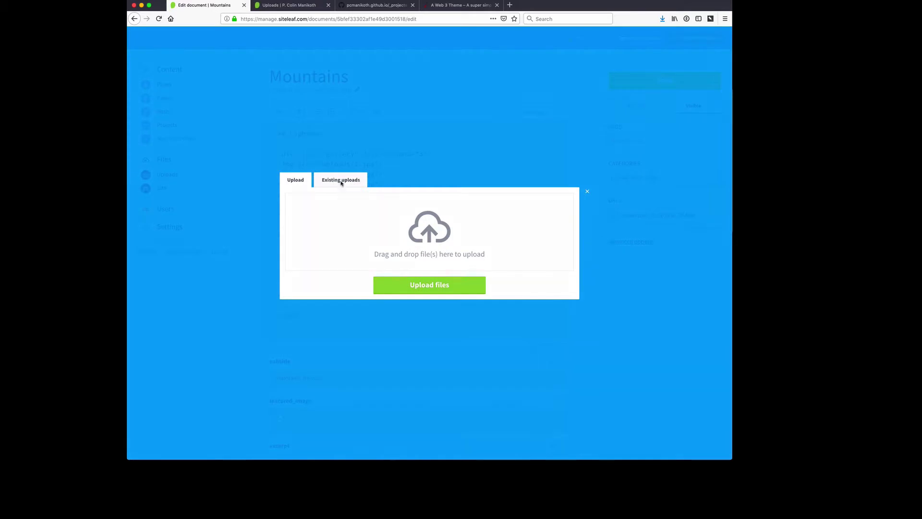
left_click(344, 248)
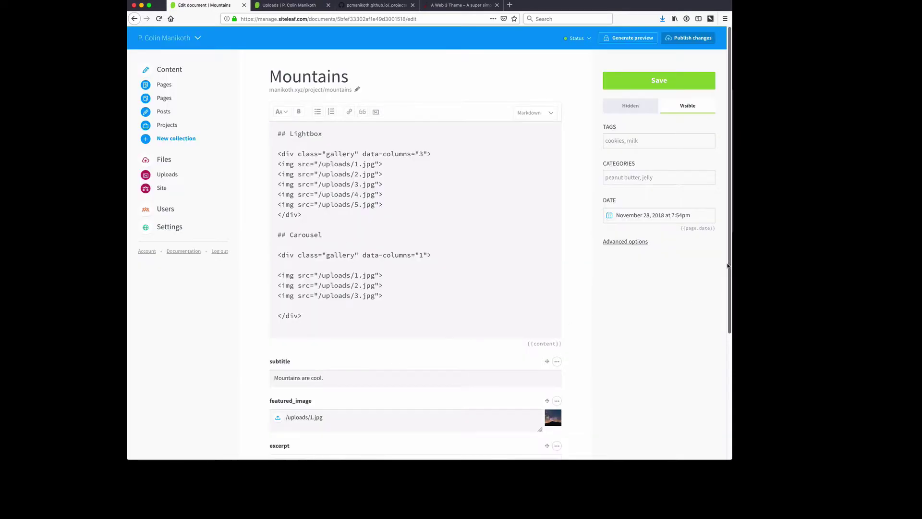
Step: Paste the mountain description as the excerpt, save the project and publish the site
scroll(389, 352, "down", 3)
left_click(364, 364)
key("super+v")
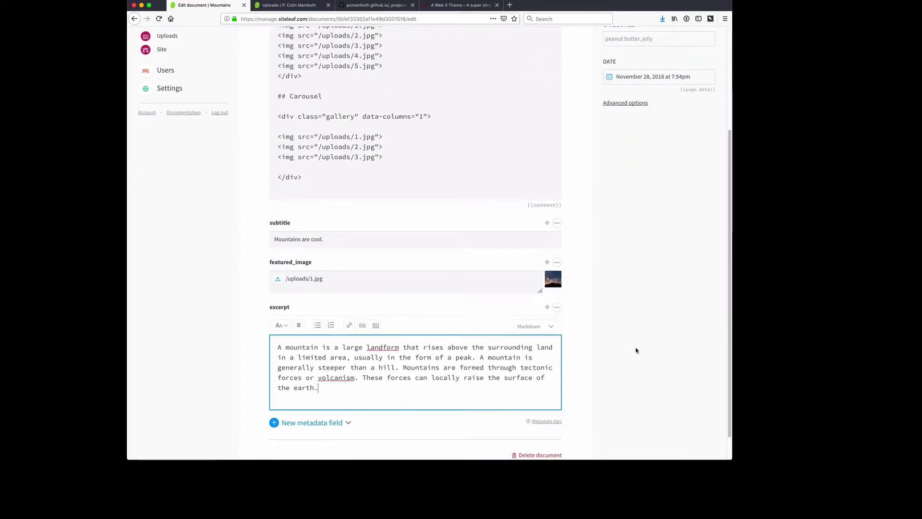
scroll(621, 383, "up", 5)
left_click(628, 81)
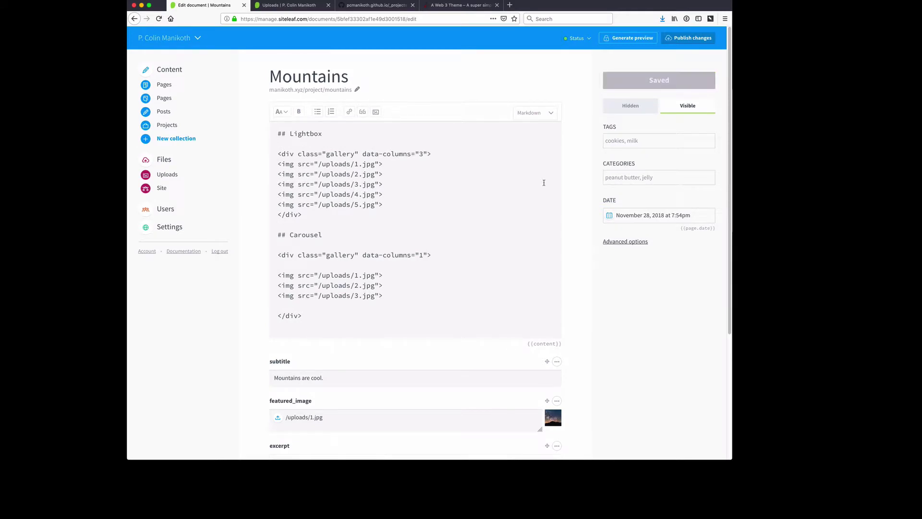
left_click(676, 38)
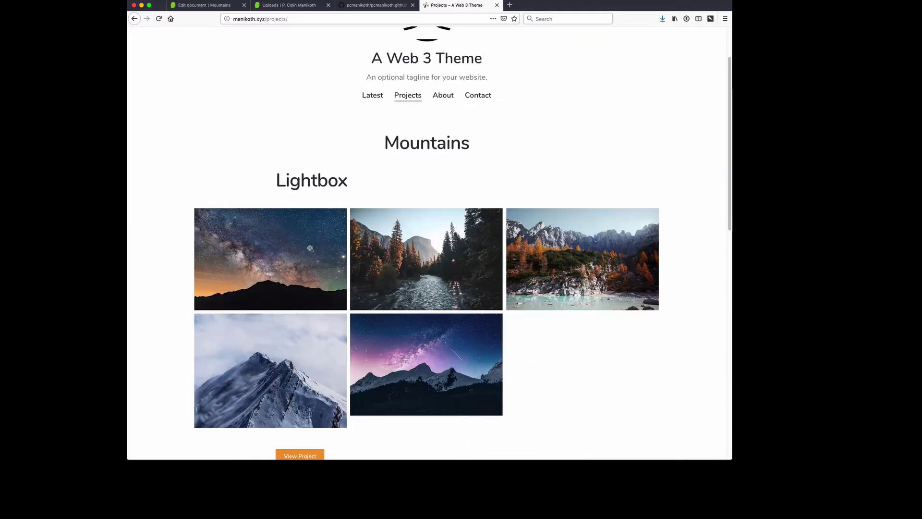
Step: Open and close the first three photos in the lightbox on the live Projects page
left_click(310, 247)
left_click(336, 240)
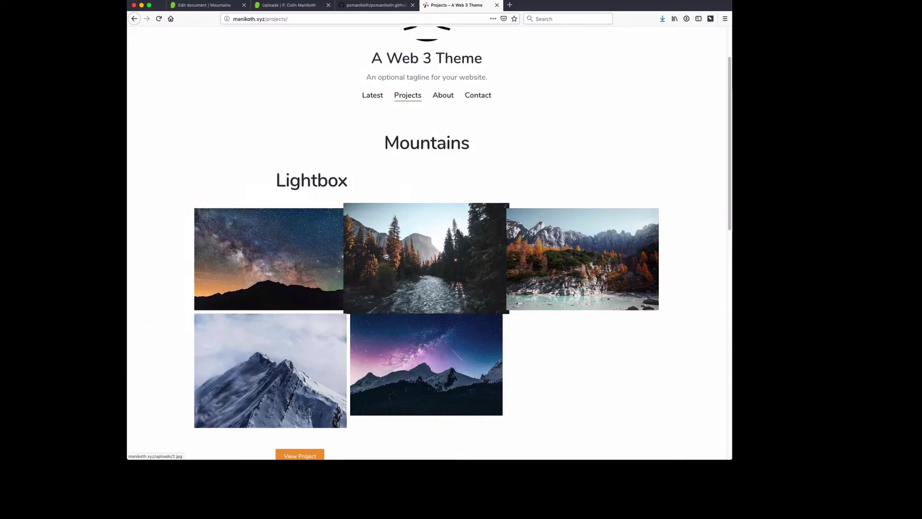
left_click(480, 216)
left_click(491, 205)
left_click(525, 229)
left_click(527, 189)
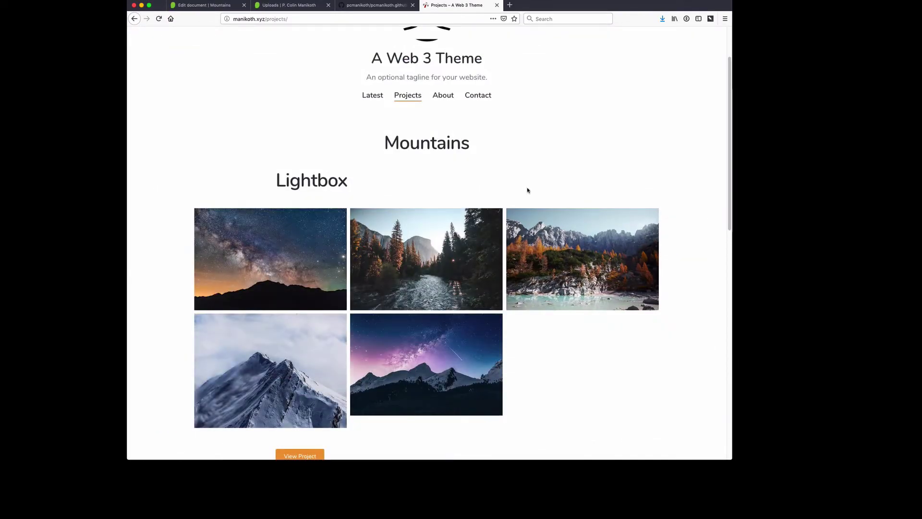
scroll(695, 222, "down", 7)
Step: On the live Mountains page, check a lightbox photo and cycle through the three carousel slides
left_click(299, 117)
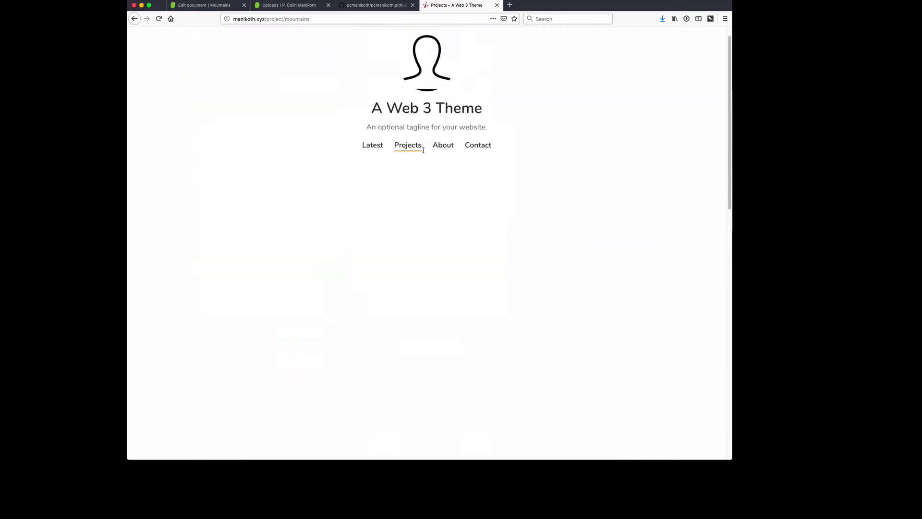
middle_click(307, 191)
left_click_drag(391, 152, 465, 153)
left_click(403, 235)
left_click(404, 236)
scroll(379, 193, "down", 10)
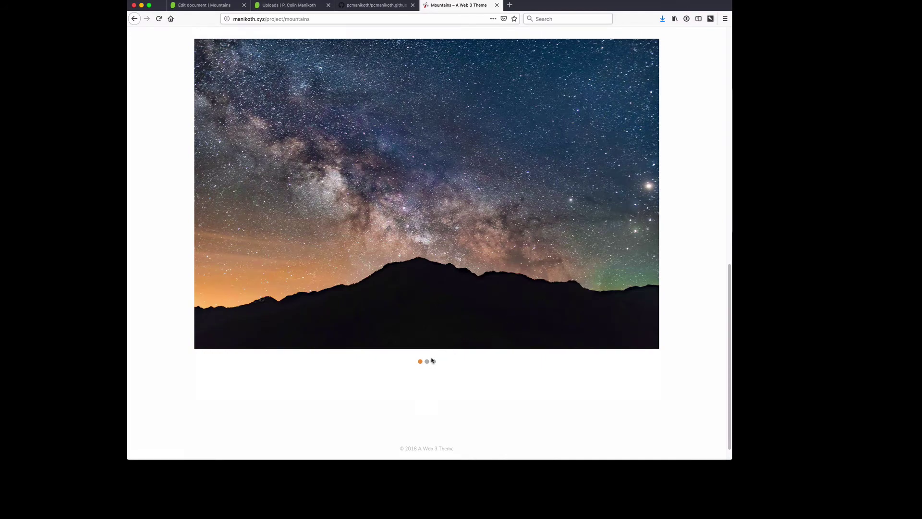
left_click(426, 361)
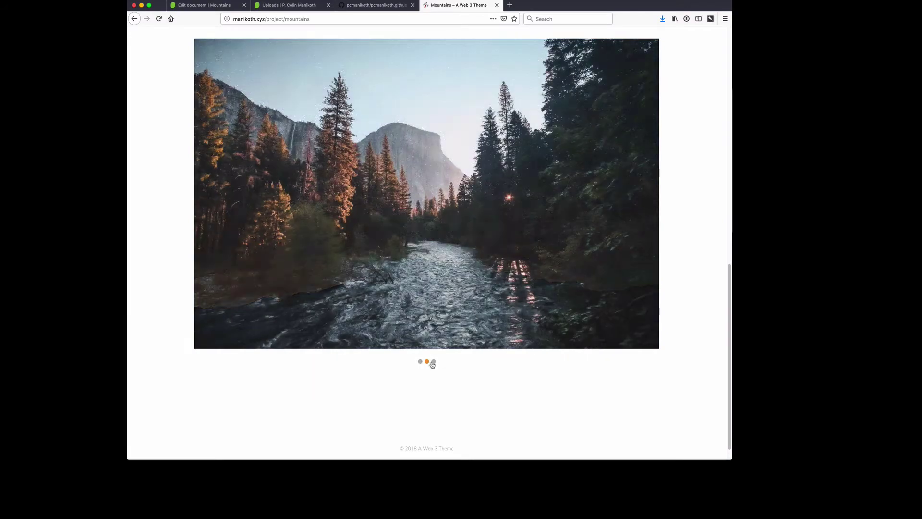
left_click(433, 361)
left_click(421, 361)
middle_click(673, 273)
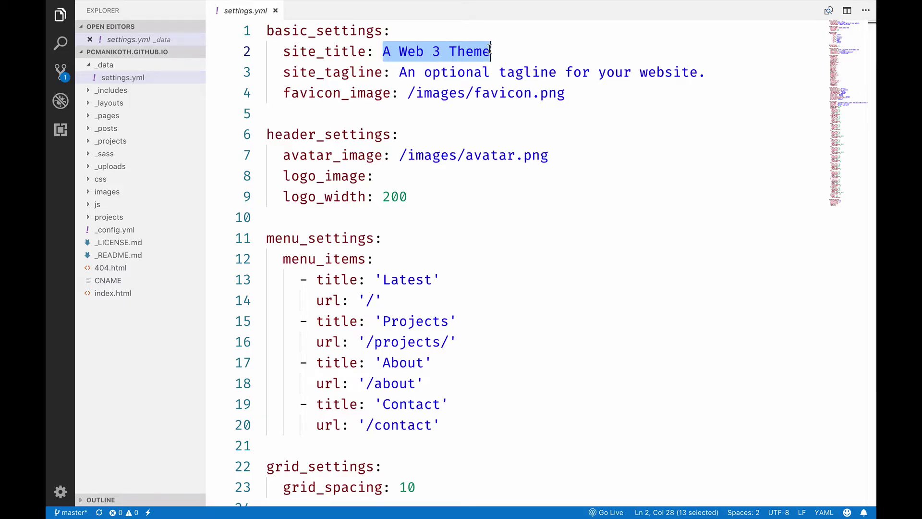
Step: Enter the site owner's name as the site title and set the tagline to 'My Awesome Website'
type("P. Colin Manioth")
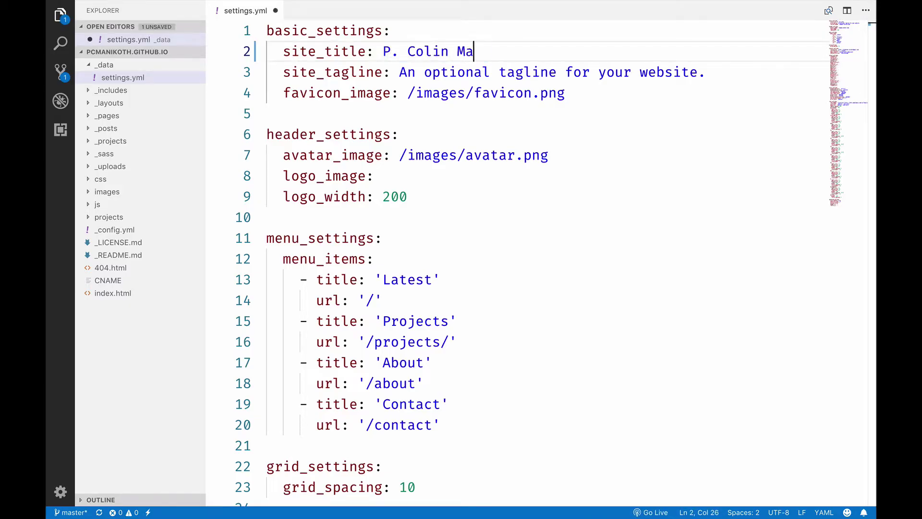
key("BackSpace")
key("BackSpace")
key("BackSpace")
type("koth")
key("Down")
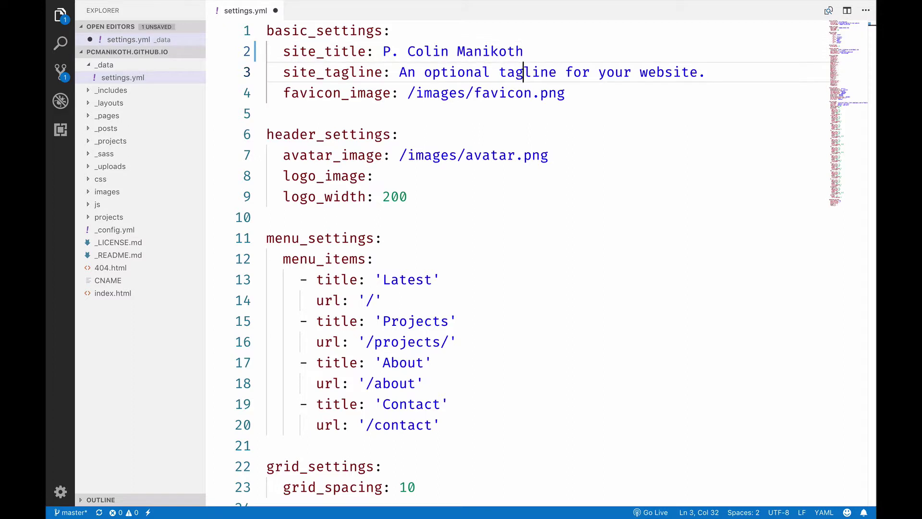
key("alt+Left")
key("alt+Left")
key("alt+Left")
key("shift+End")
type("My Awe")
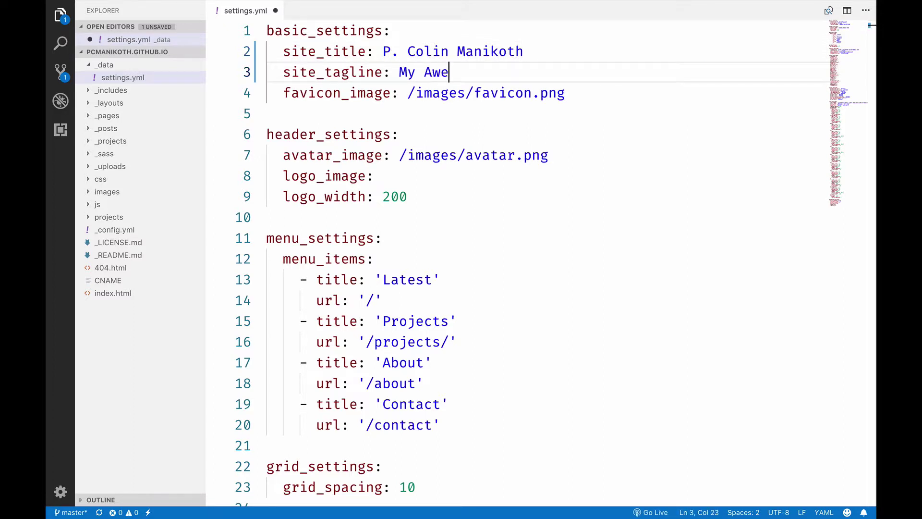
type("some Websie")
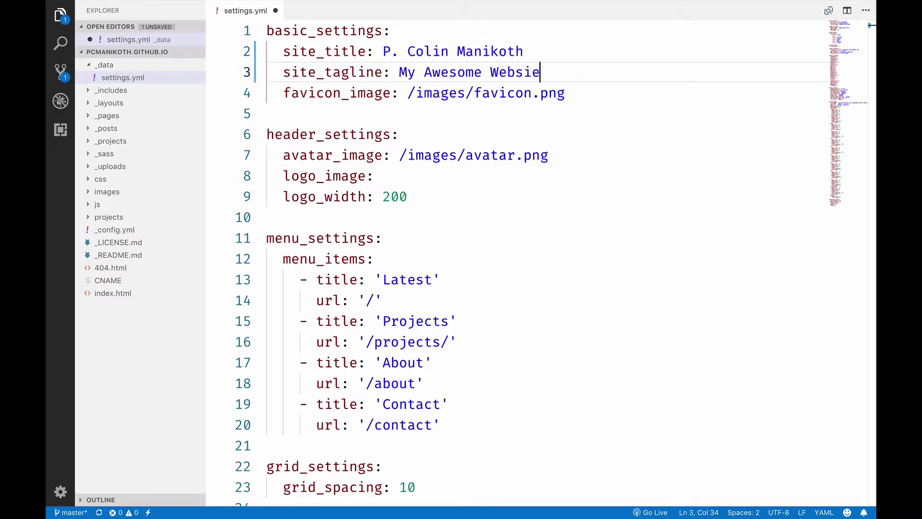
key("Left")
type("t")
key("Down")
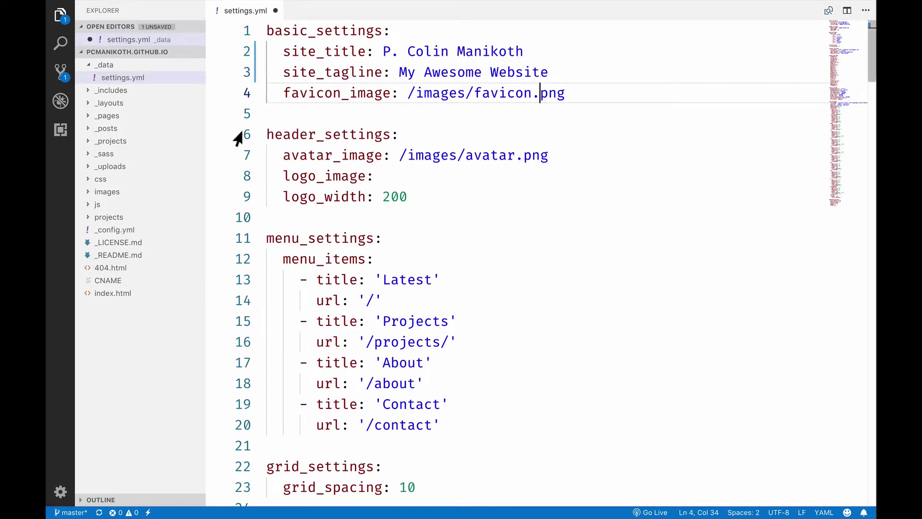
Step: Check the images folder and current avatar, folding the basic_settings and header_settings blocks
left_click(105, 191)
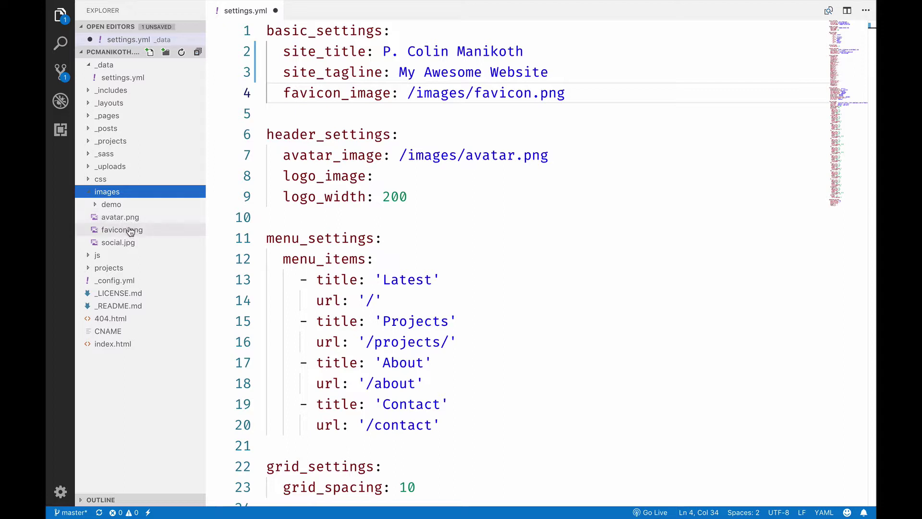
left_click(401, 94)
left_click(402, 155)
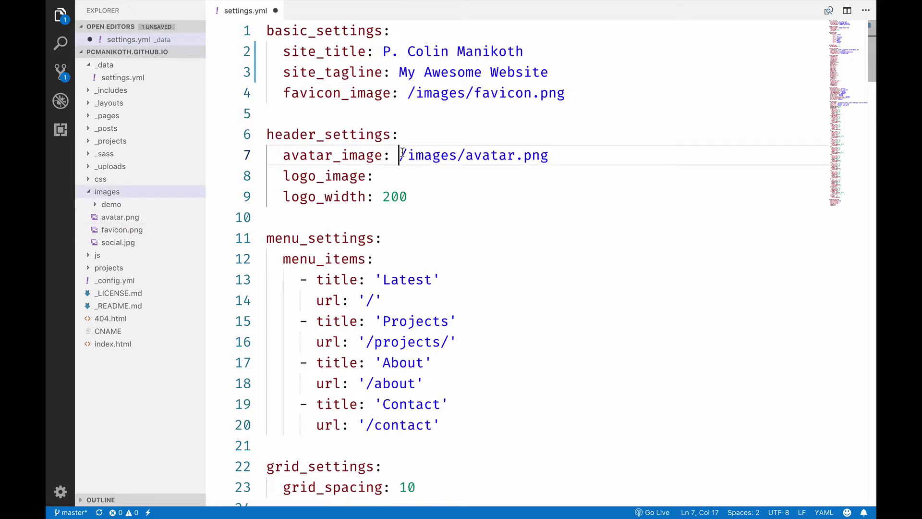
left_click(259, 33)
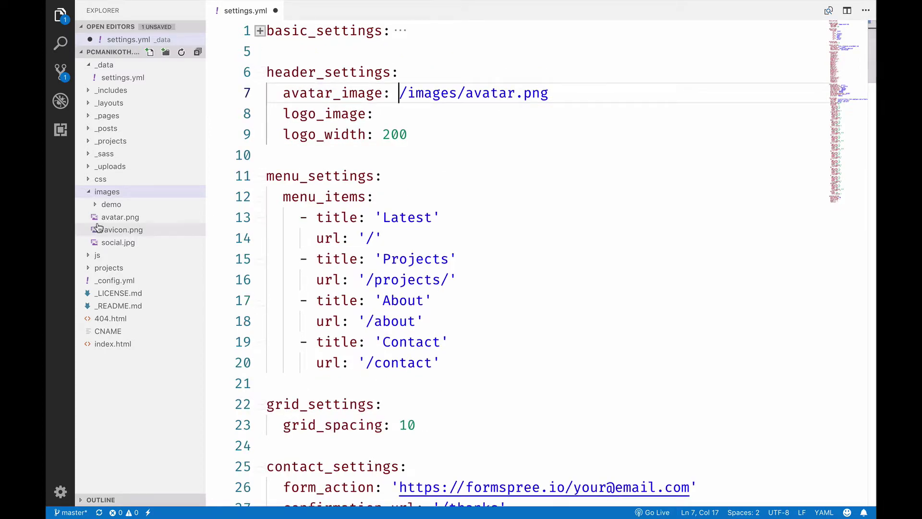
left_click(120, 217)
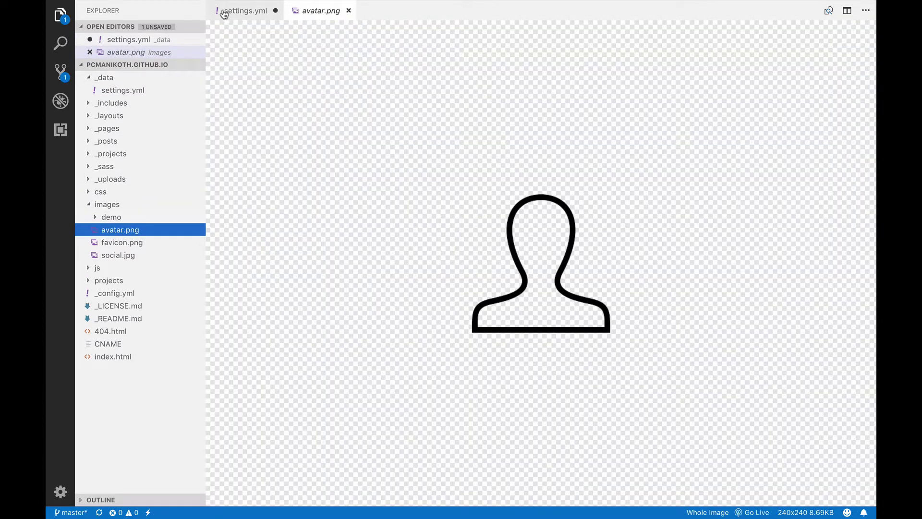
left_click(224, 14)
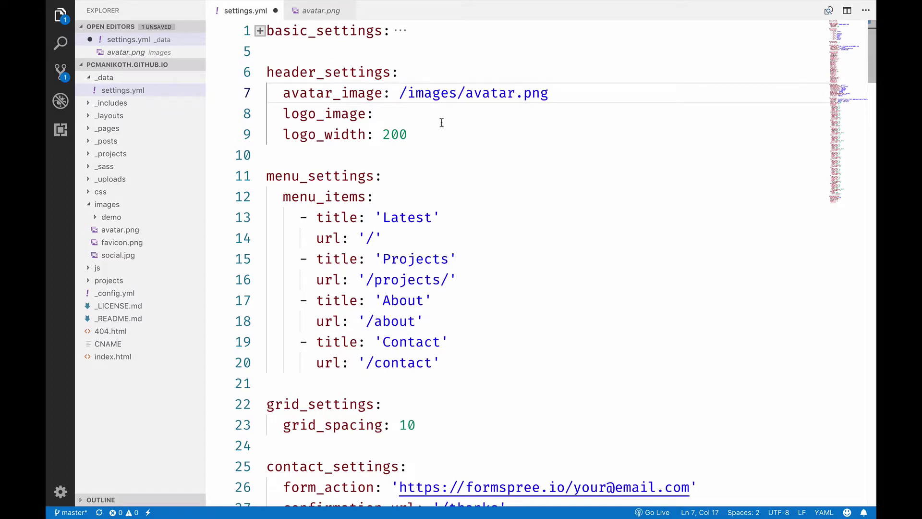
left_click(432, 135)
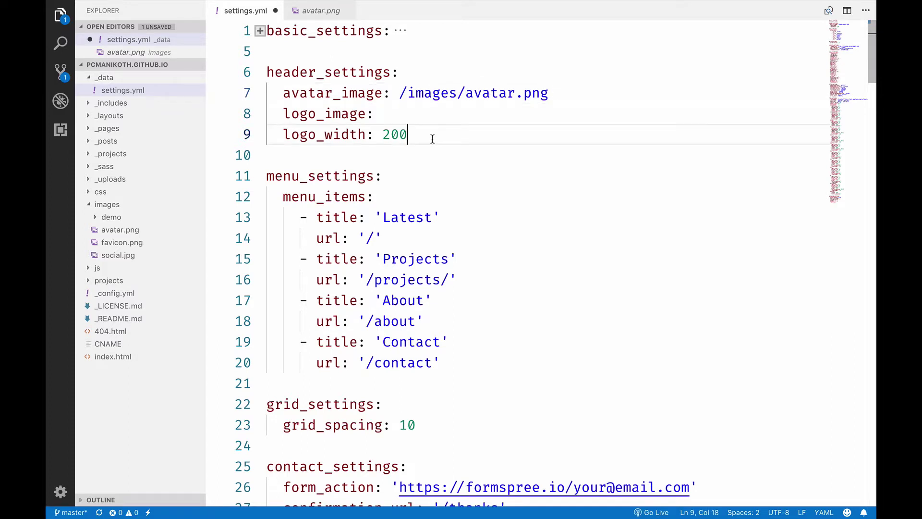
left_click(259, 73)
Step: Rename the first menu item from Latest to Home, commit it as 'Changed Nav' and push
left_click_drag(431, 158, 383, 155)
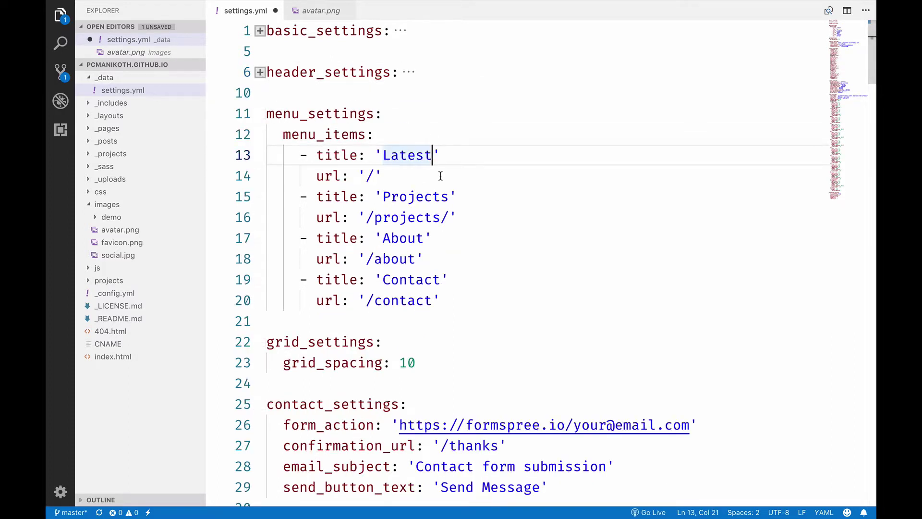
type("Home")
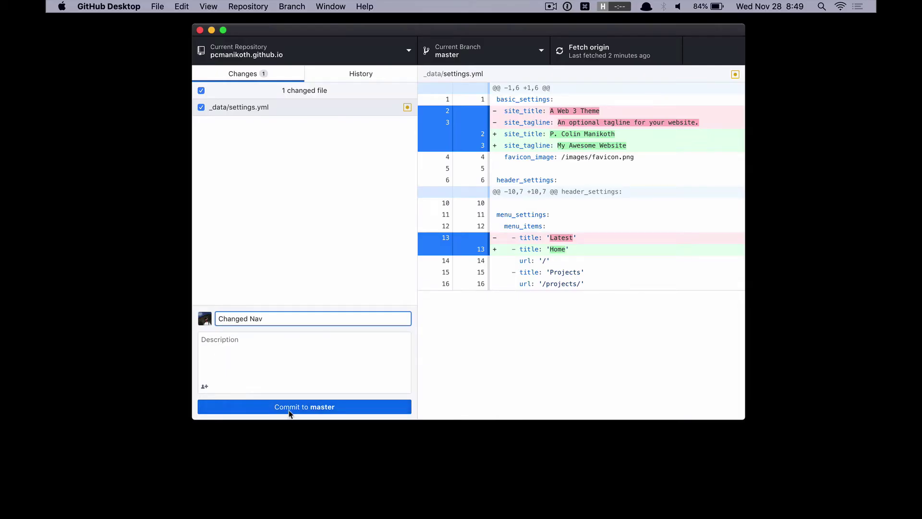
left_click(290, 407)
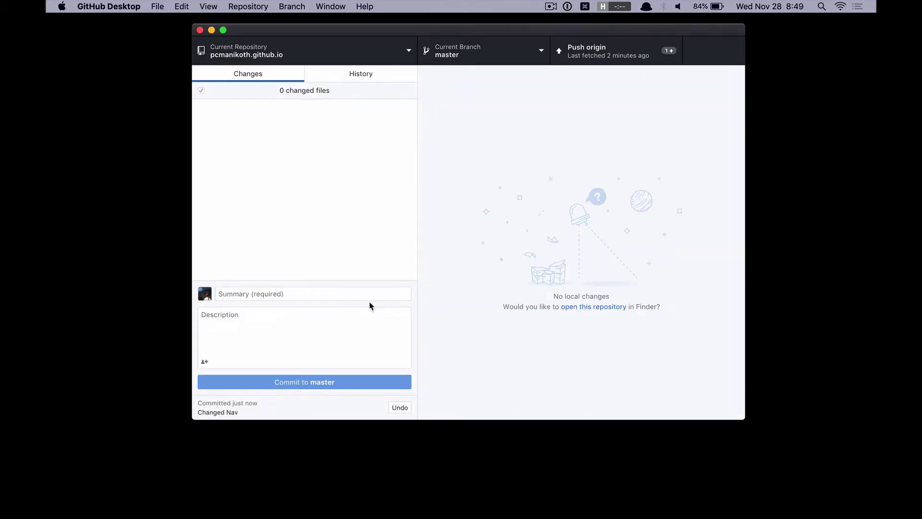
left_click(595, 54)
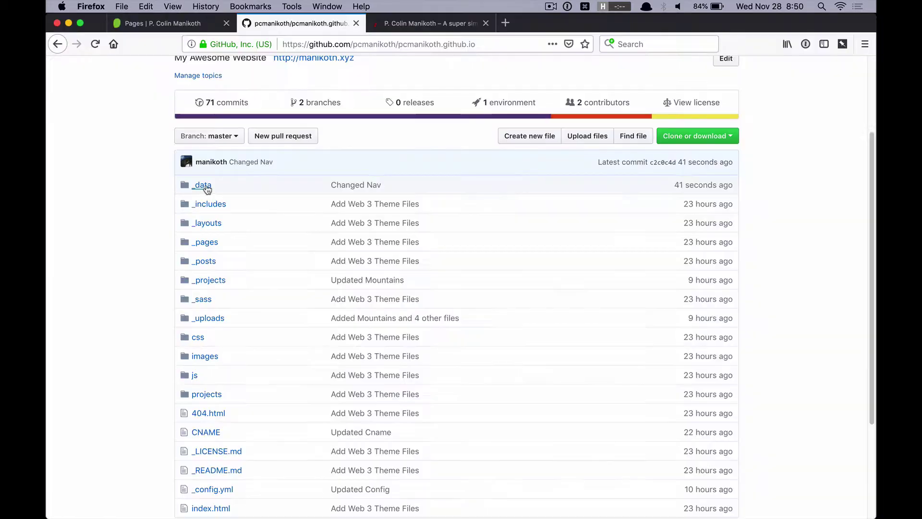
left_click(202, 185)
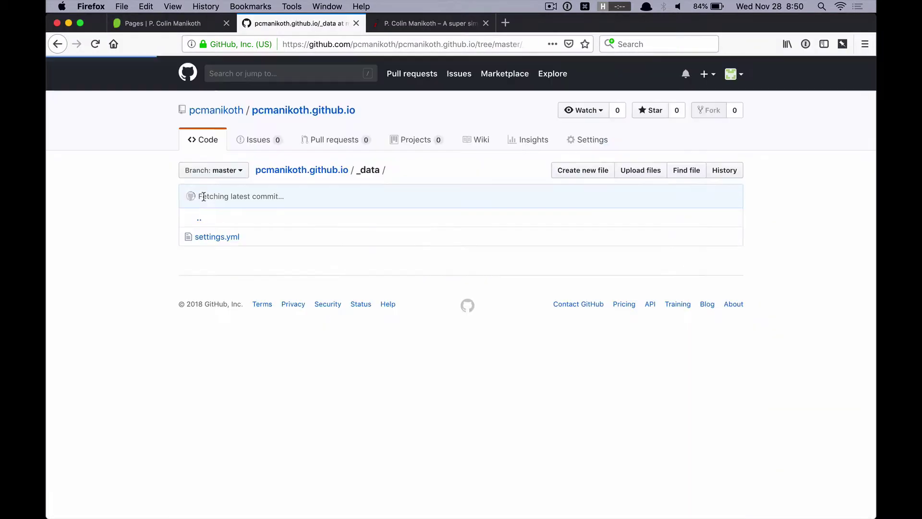
Step: Check the pushed settings.yml on GitHub, then reload live manikoth.xyz to see the Home item
left_click(212, 239)
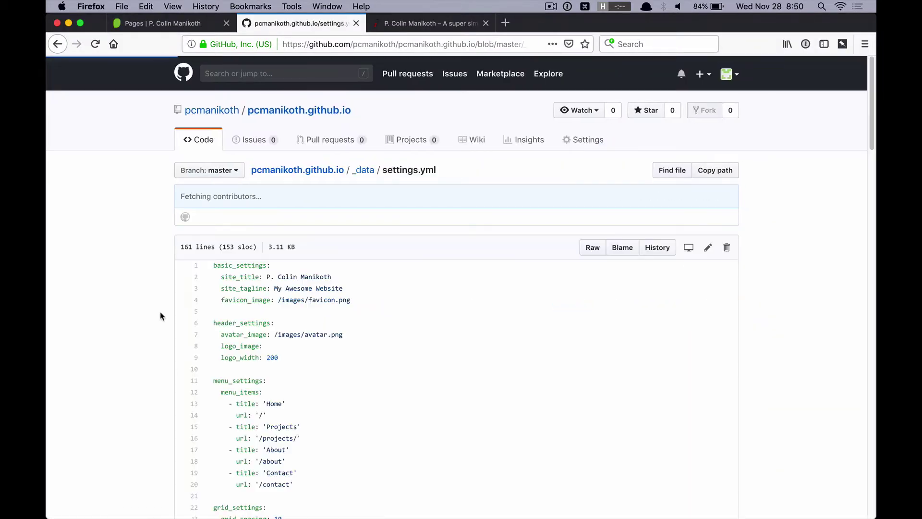
middle_click(156, 256)
left_click(156, 271)
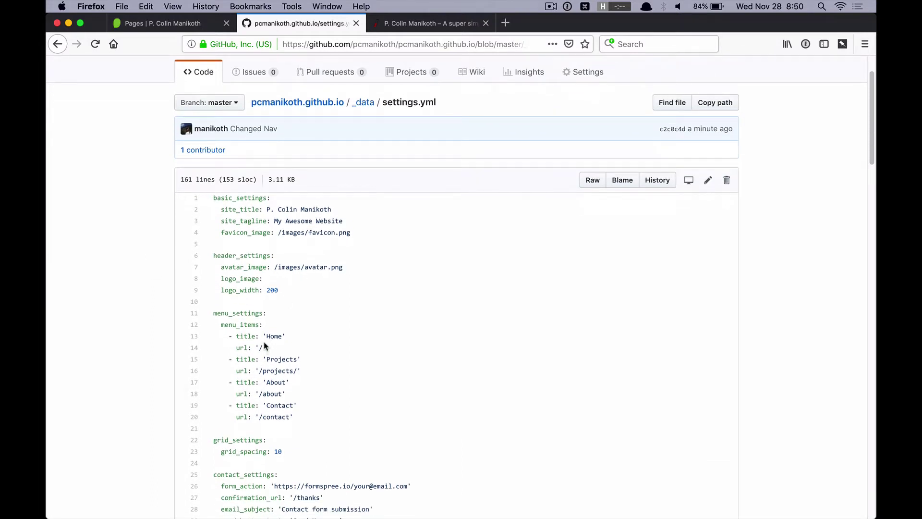
key("ctrl+Tab")
key("super+r")
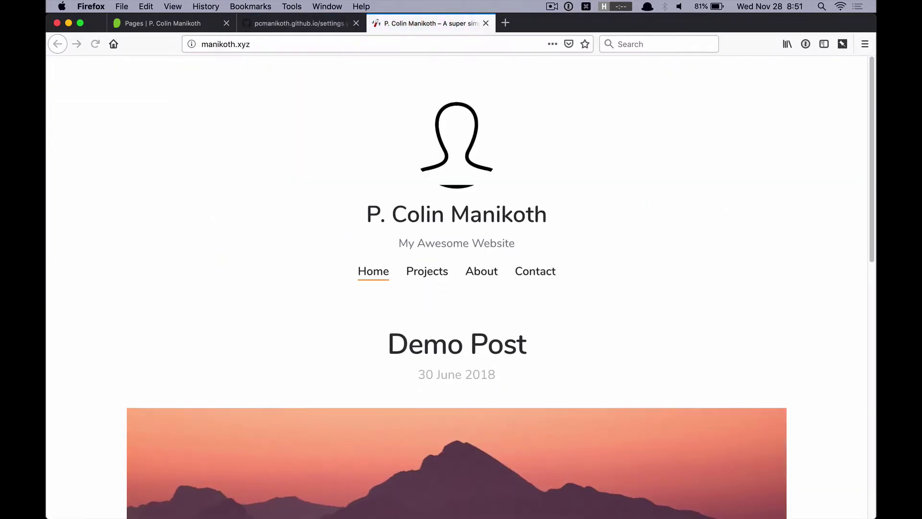
key("super+Tab")
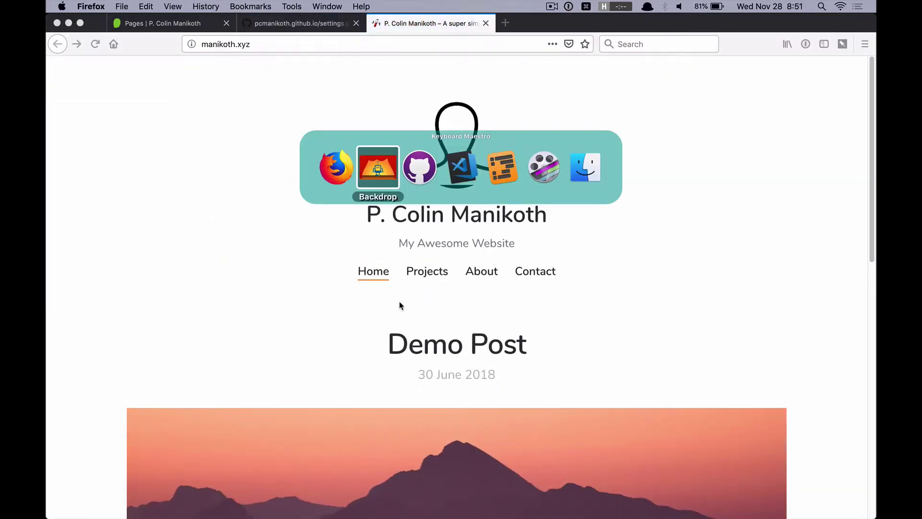
key("super+Tab")
key("super+Tab")
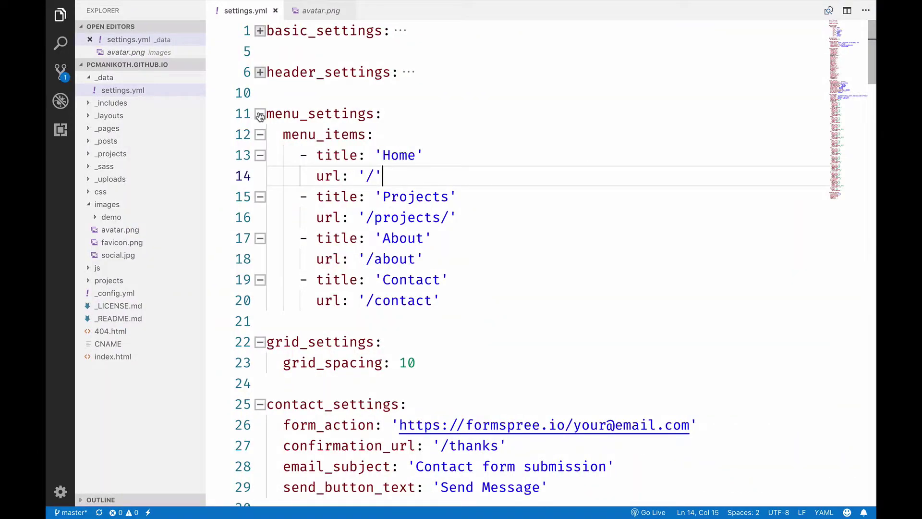
Step: Change grid_spacing from 10 to 8 and fold the grid_settings block
left_click(259, 118)
left_click(417, 177)
double_click(416, 177)
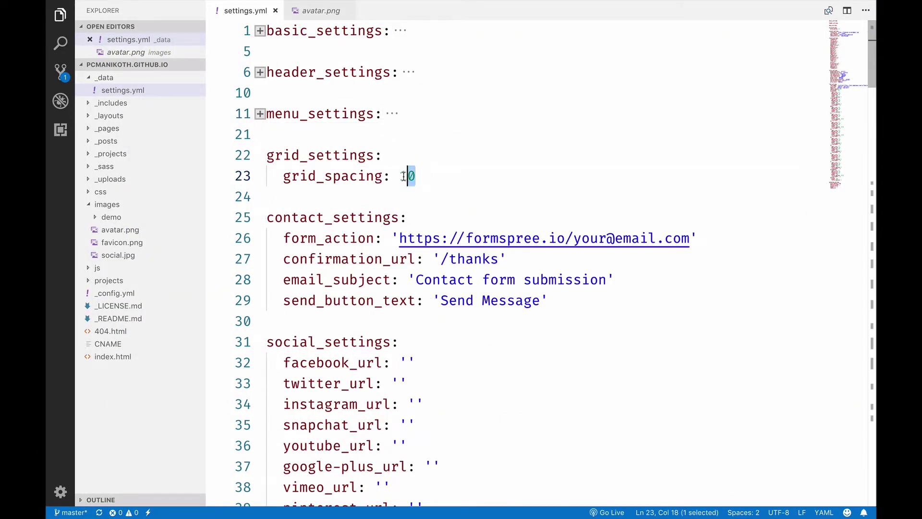
type("8")
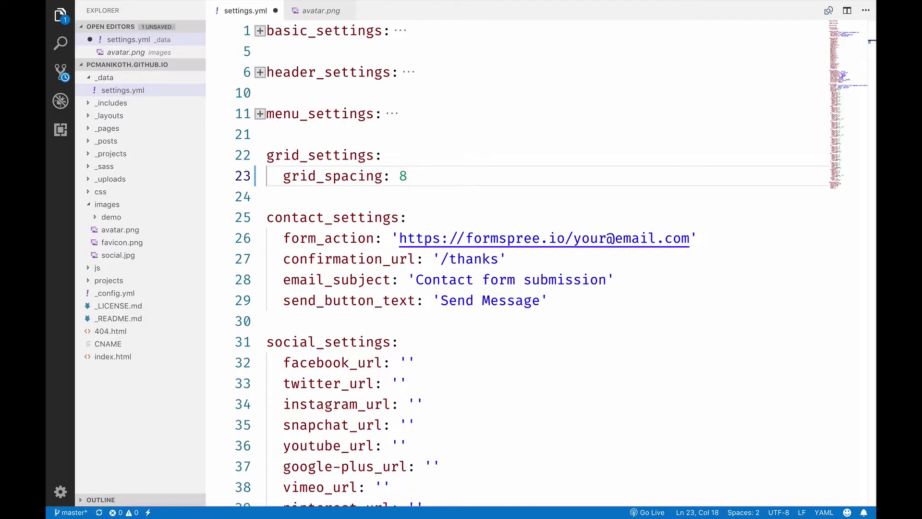
left_click(260, 155)
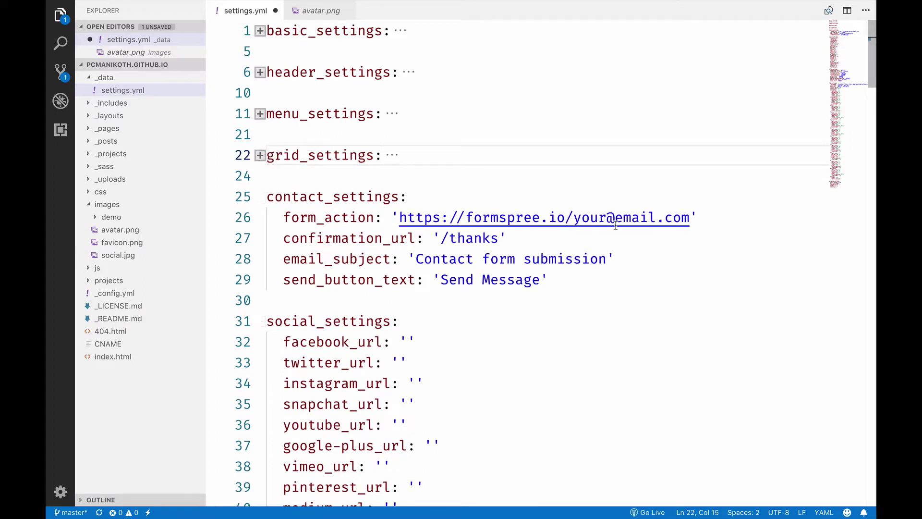
left_click_drag(573, 217, 690, 217)
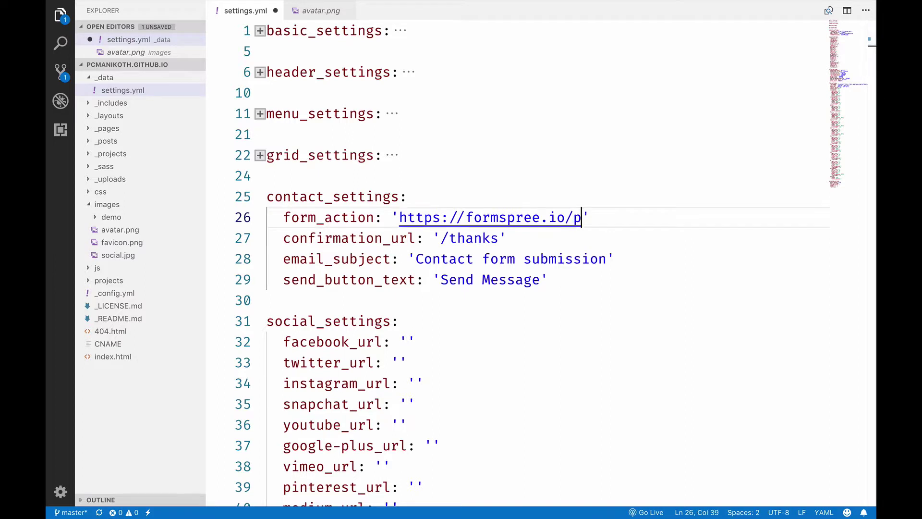
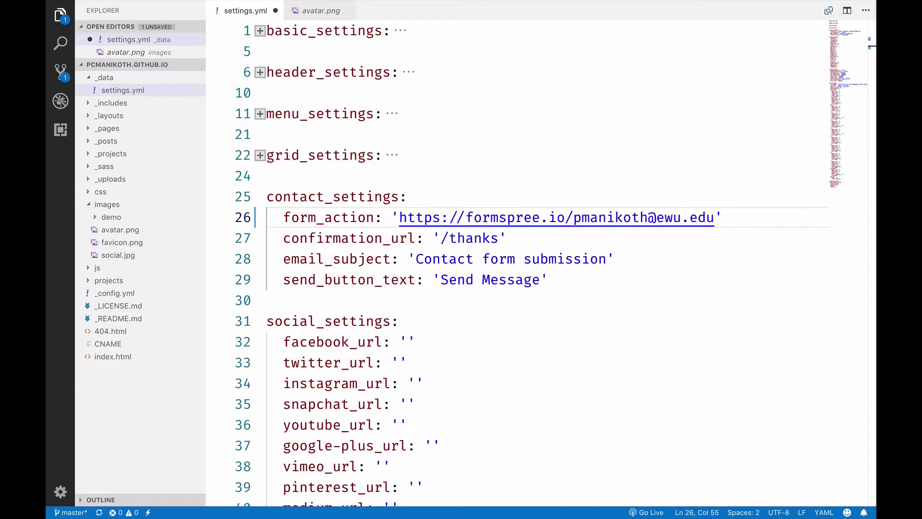
left_click(260, 197)
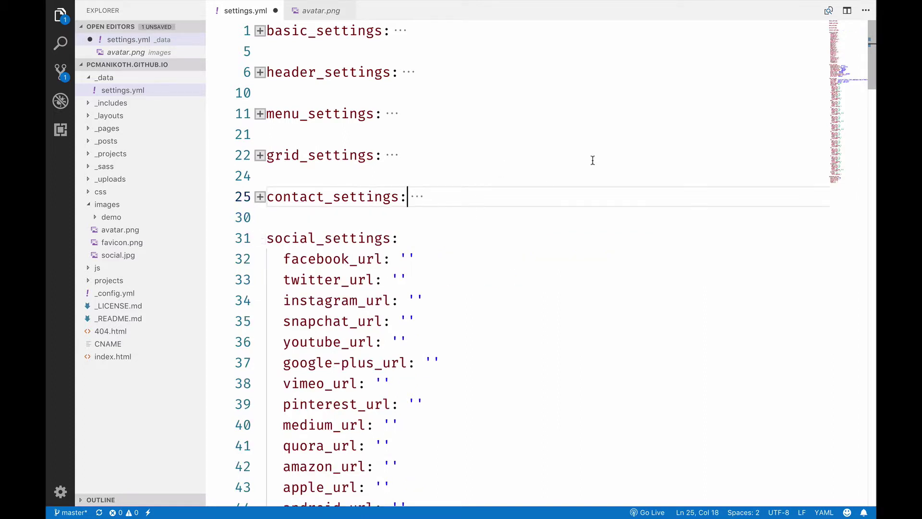
Step: Enter the owner's Twitter and Instagram profile URLs in twitter_url and instagram_url
left_click_drag(849, 55, 843, 37)
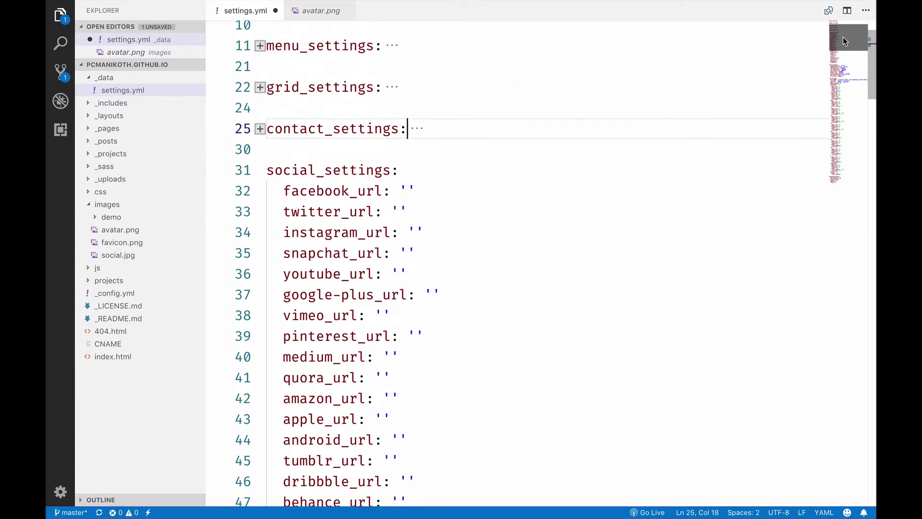
left_click(406, 188)
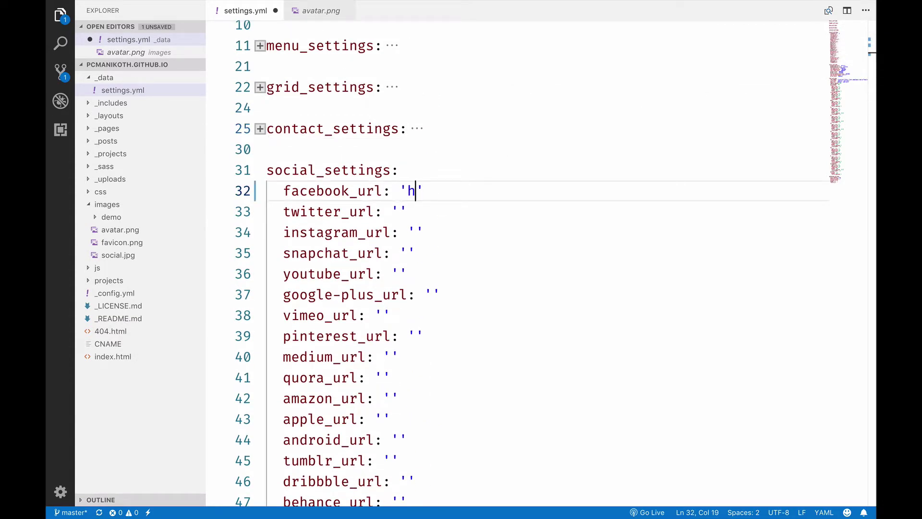
left_click(399, 212)
type("http")
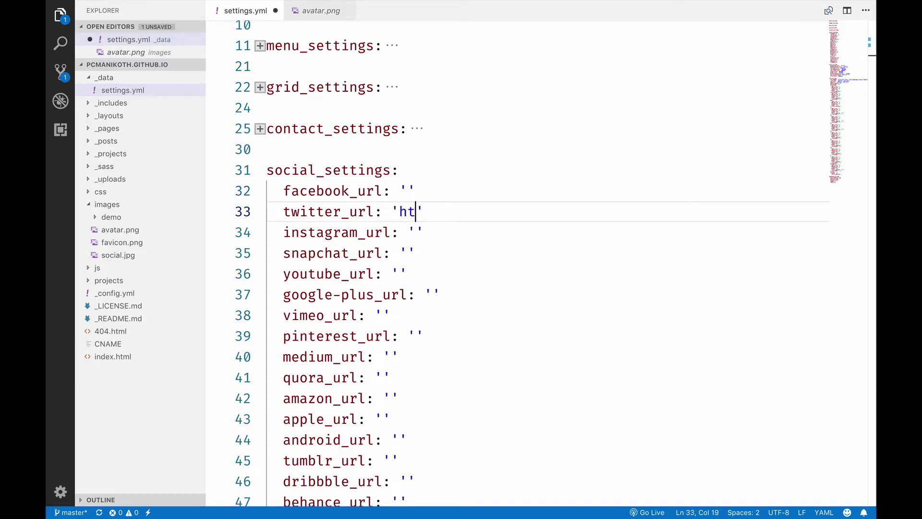
type("://twitter.co")
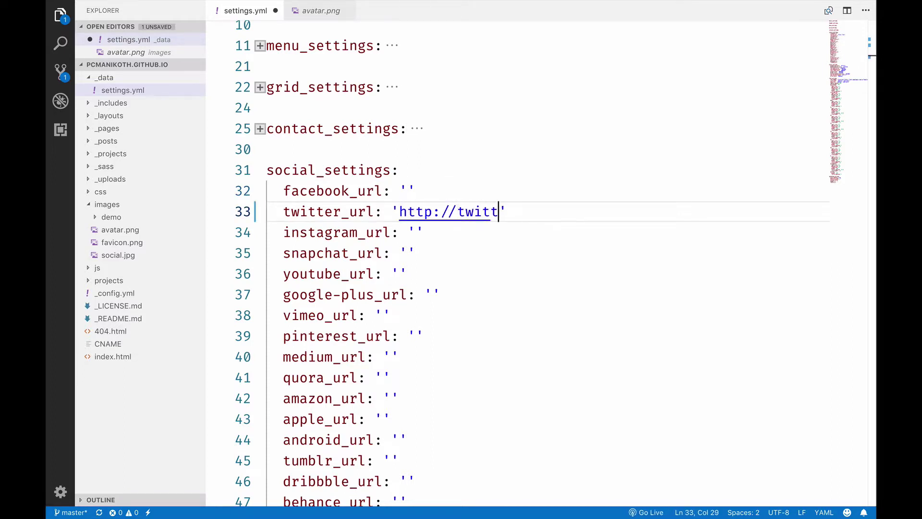
type("m/poukong")
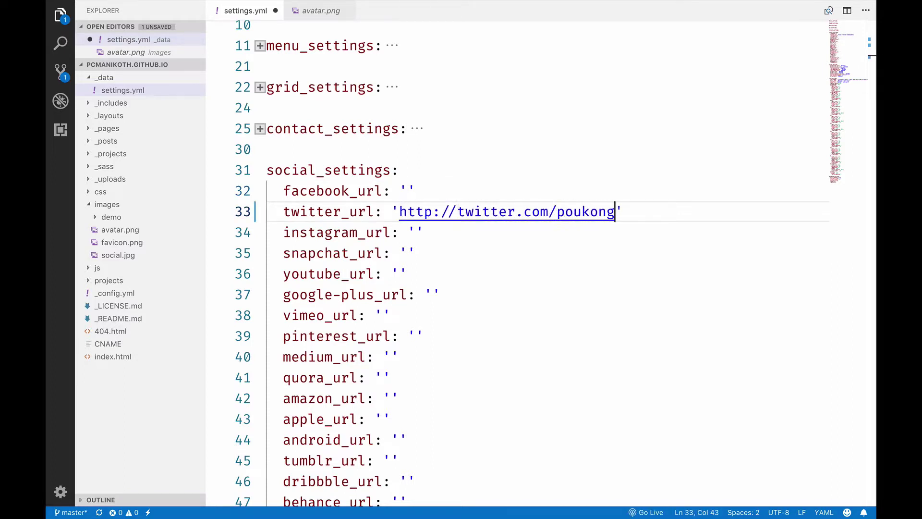
left_click(415, 232)
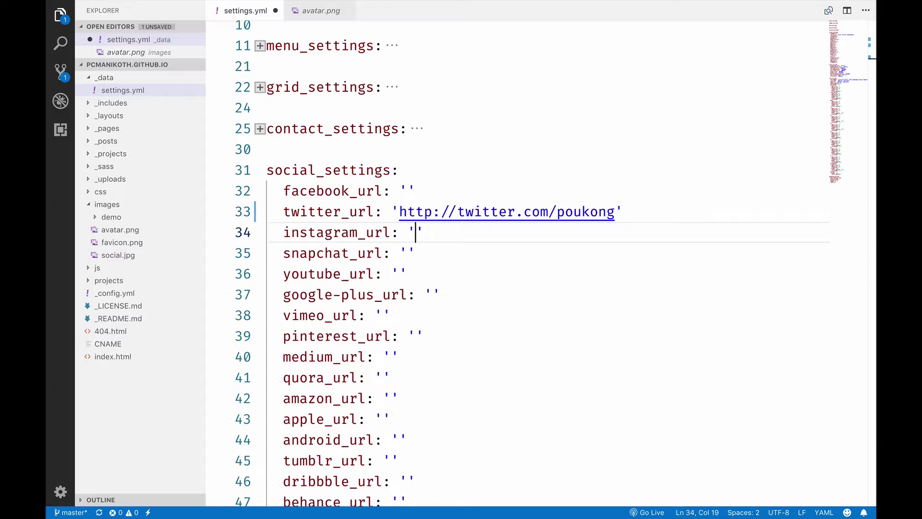
type("http:")
type("//instagra")
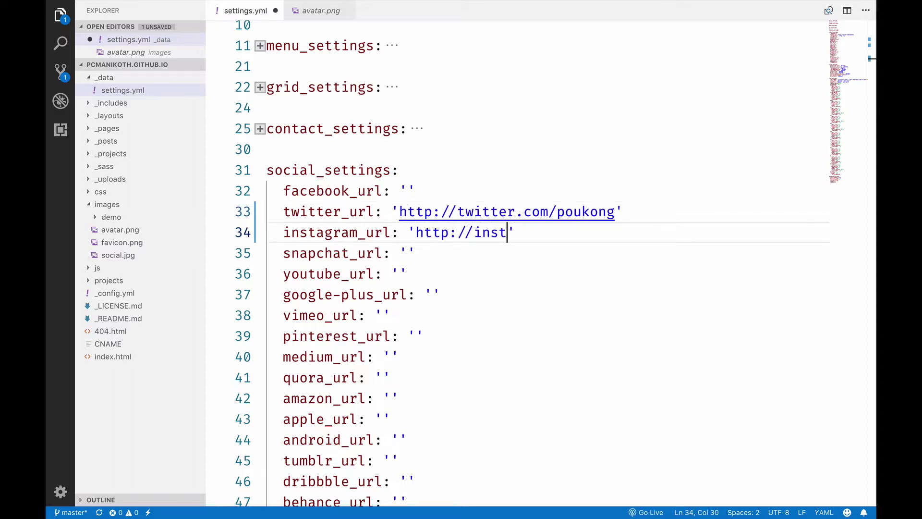
type("m.com/poukon")
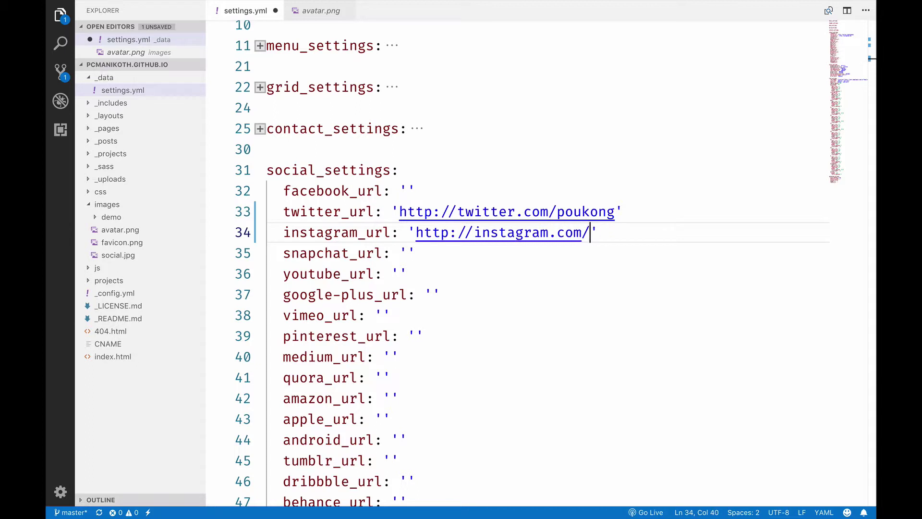
type("g")
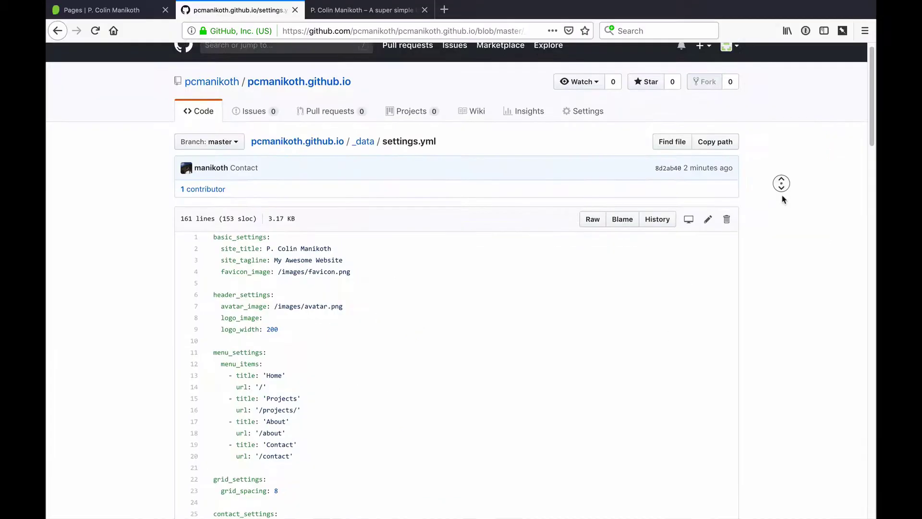
Step: Scroll through the committed settings.yml on GitHub and check the live site's footer icons
scroll(782, 195, "down", 3)
scroll(783, 180, "down", 3)
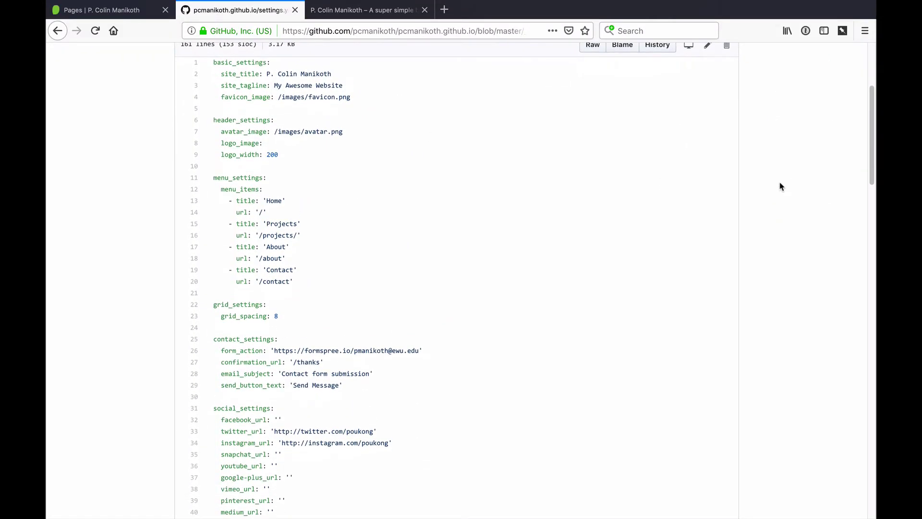
middle_click(783, 164)
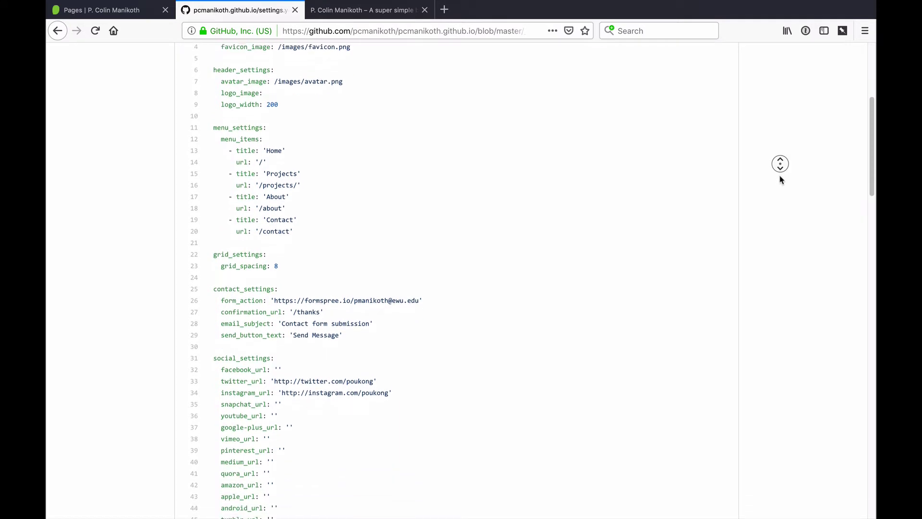
key("ctrl+Tab")
middle_click(799, 168)
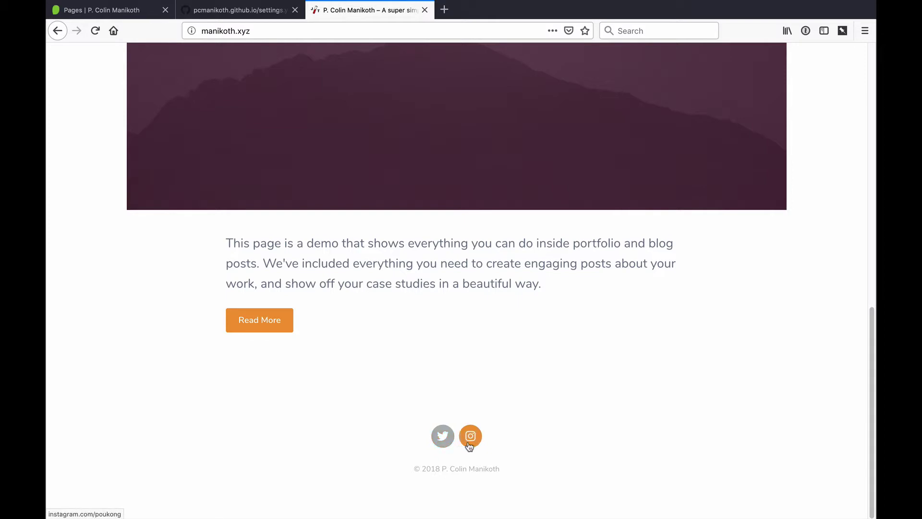
Step: Change background_color to #333333 in settings.yml
key("super+Tab")
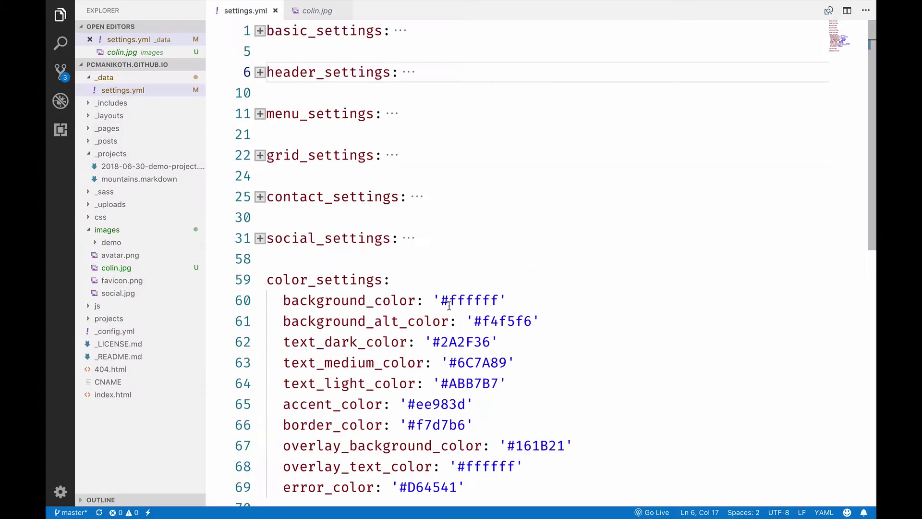
left_click_drag(450, 301, 497, 302)
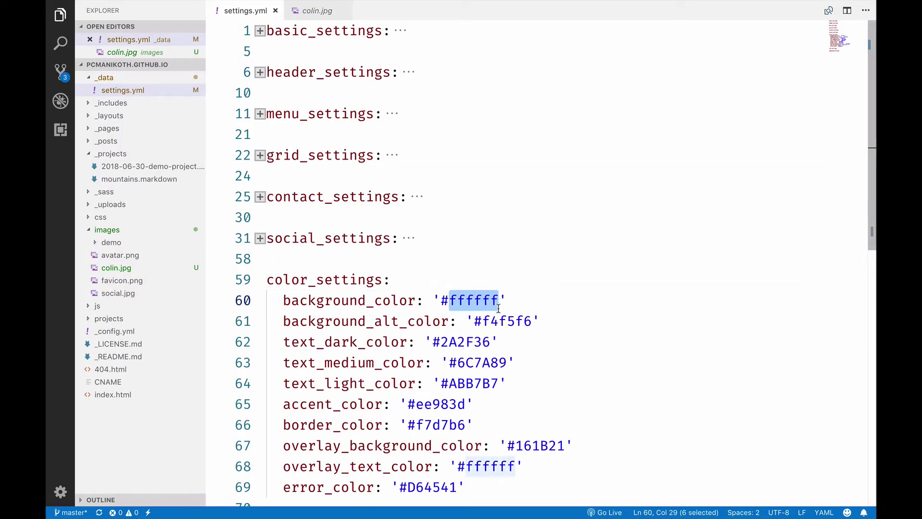
type("33")
type("3333")
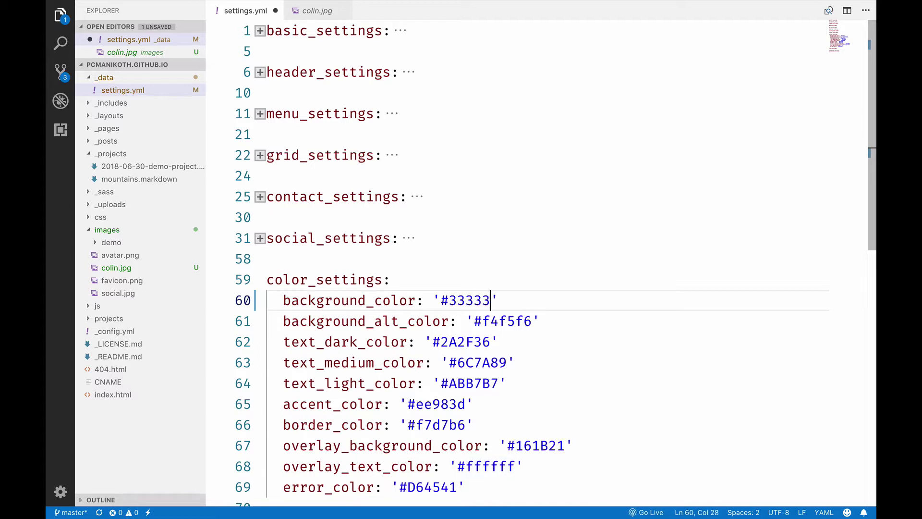
key("super+Tab")
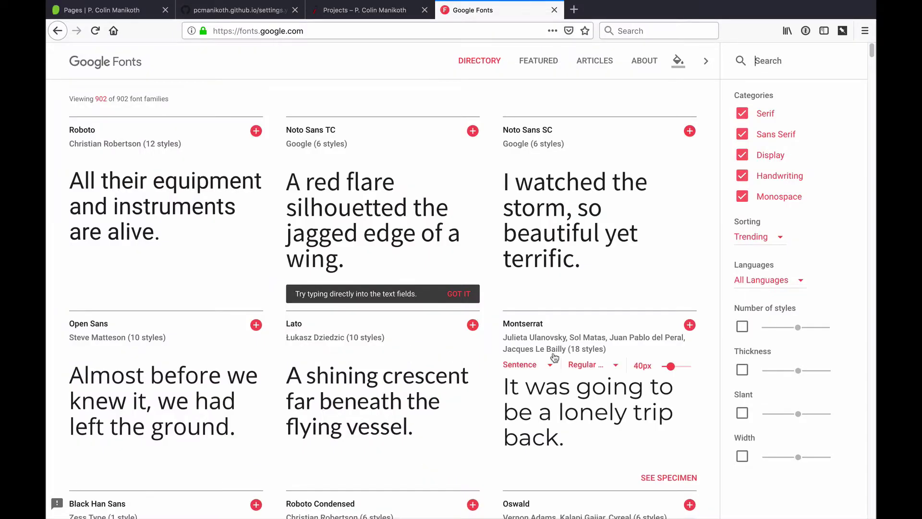
Step: Select Montserrat on Google Fonts and copy its standard <link> embed code
left_click(542, 330)
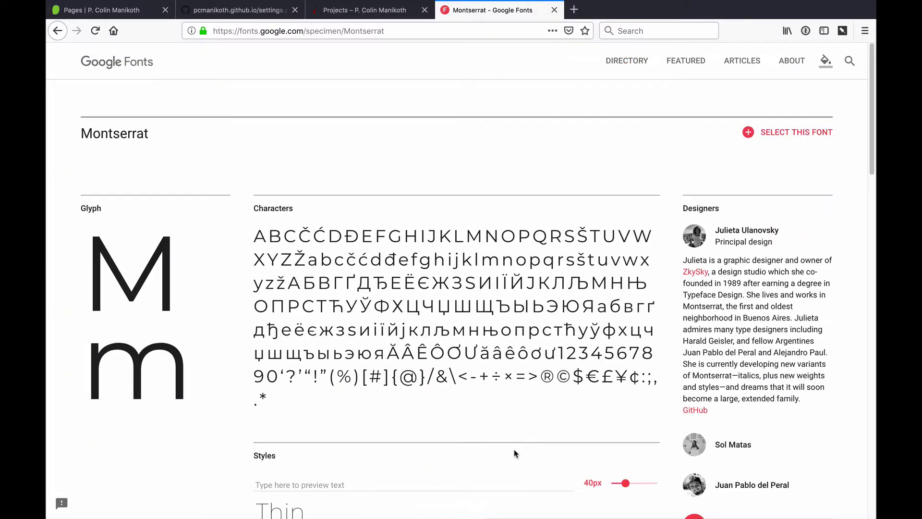
left_click(772, 134)
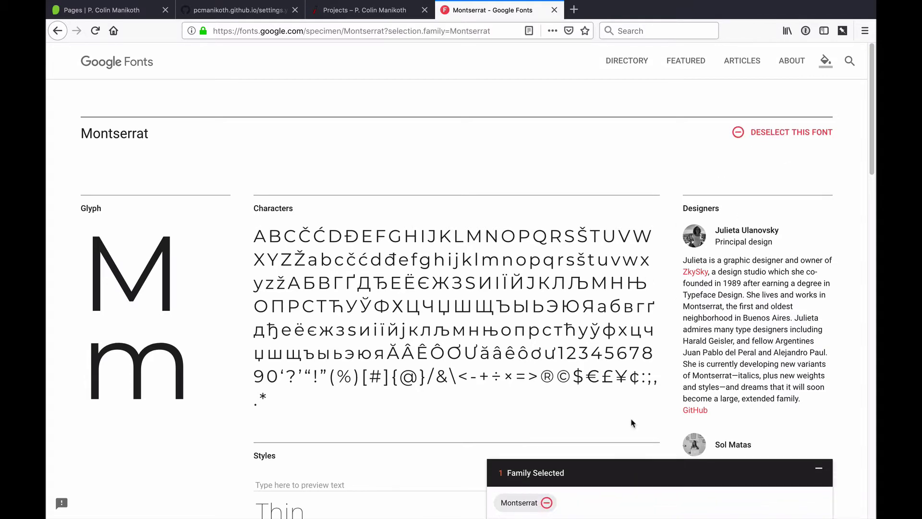
left_click(590, 511)
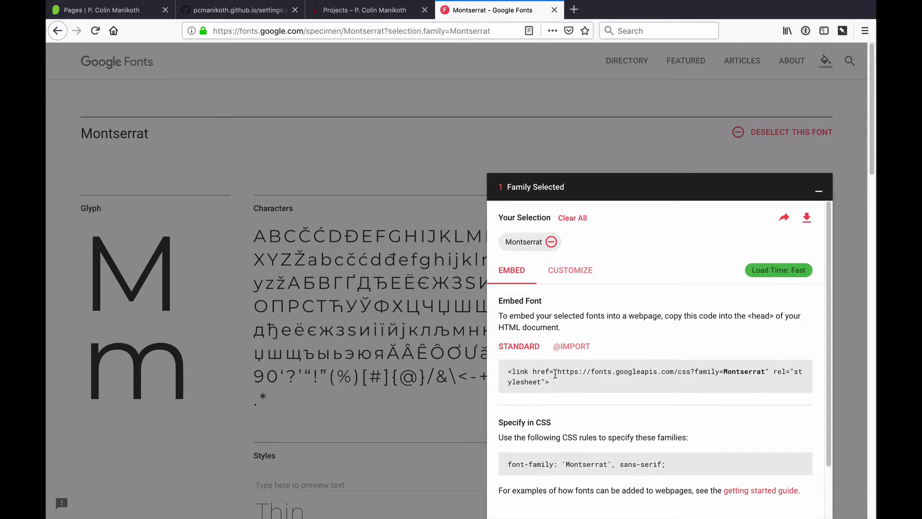
left_click(567, 351)
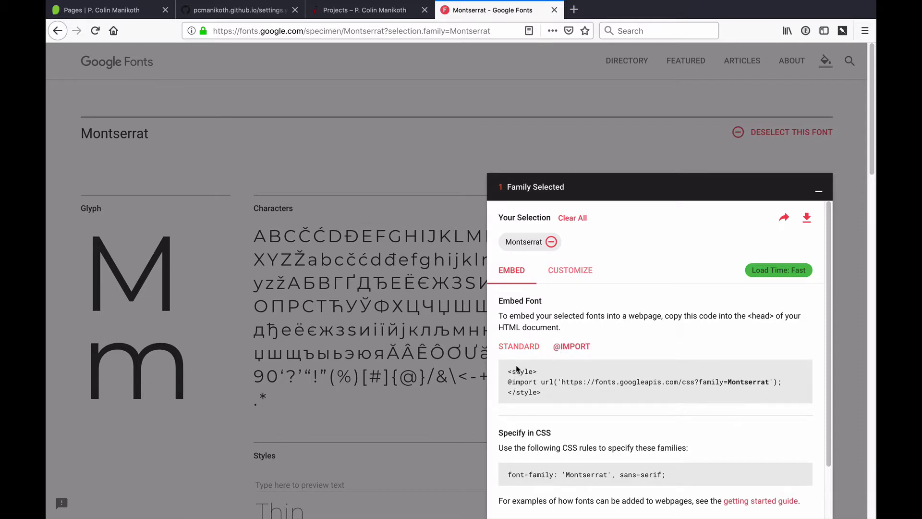
left_click(515, 352)
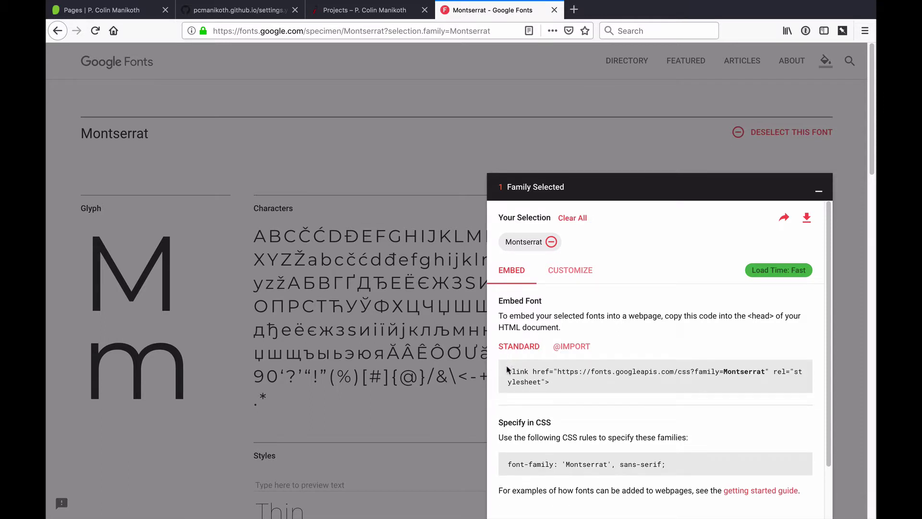
left_click_drag(507, 370, 538, 379)
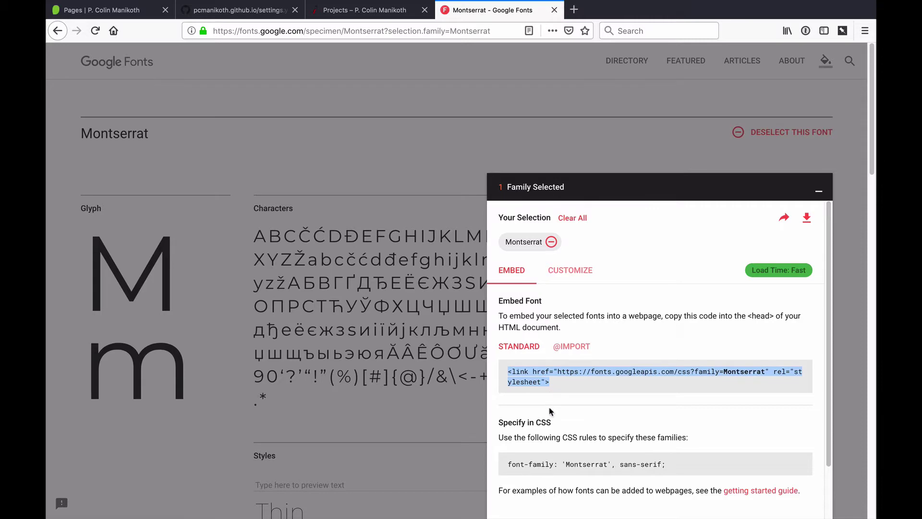
key("super+Tab")
key("super+Tab")
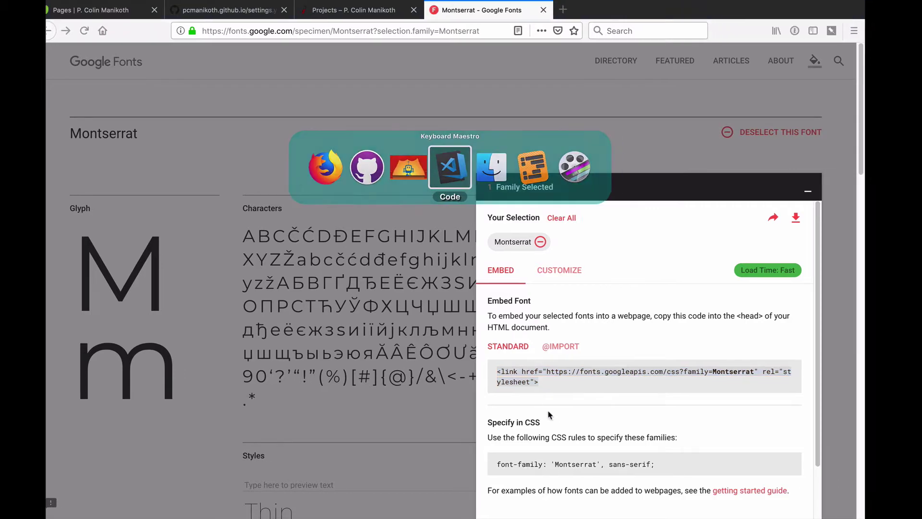
left_click_drag(392, 341, 811, 342)
Step: Paste the Montserrat link into font_embed and clear the Nunito values from title_font and body_font
key("BackSpace")
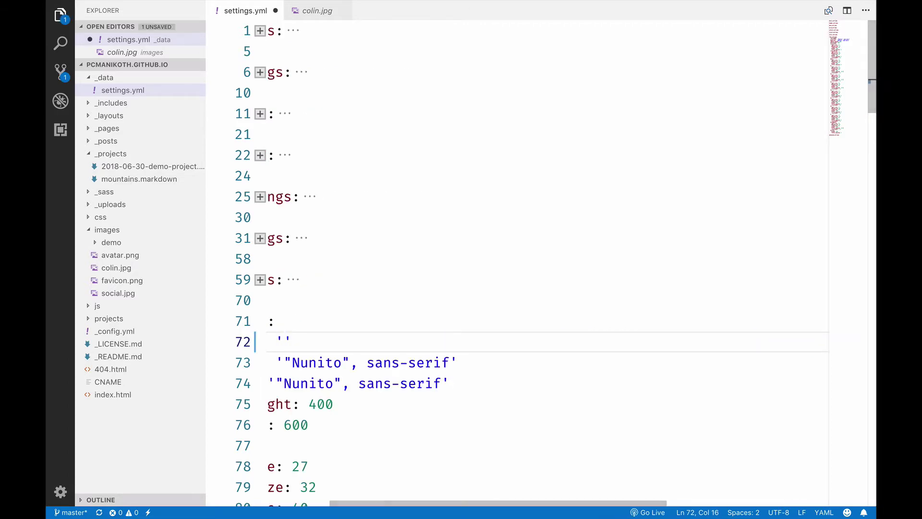
type("<link href=\"https://fonts.googleapis.com/css?family=Montserrat\" rel=\"stylesheet\">")
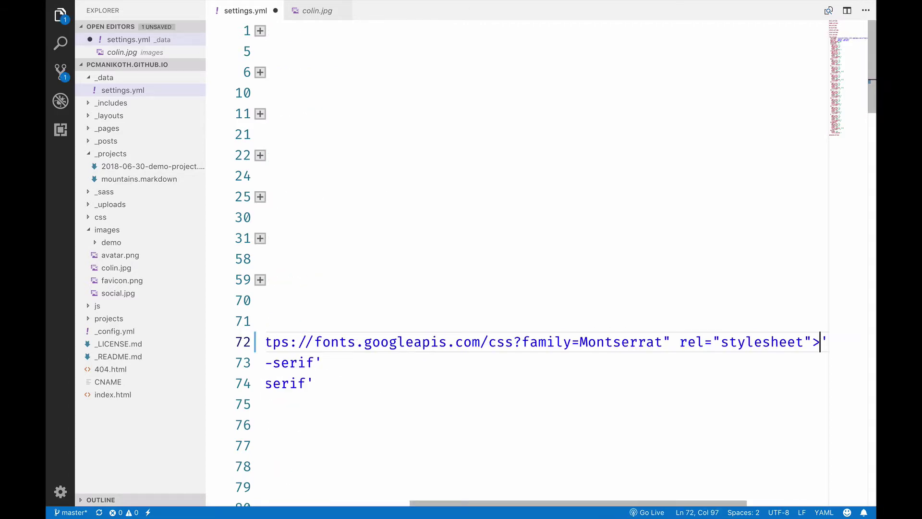
key("Down")
key("Home")
left_click(391, 363)
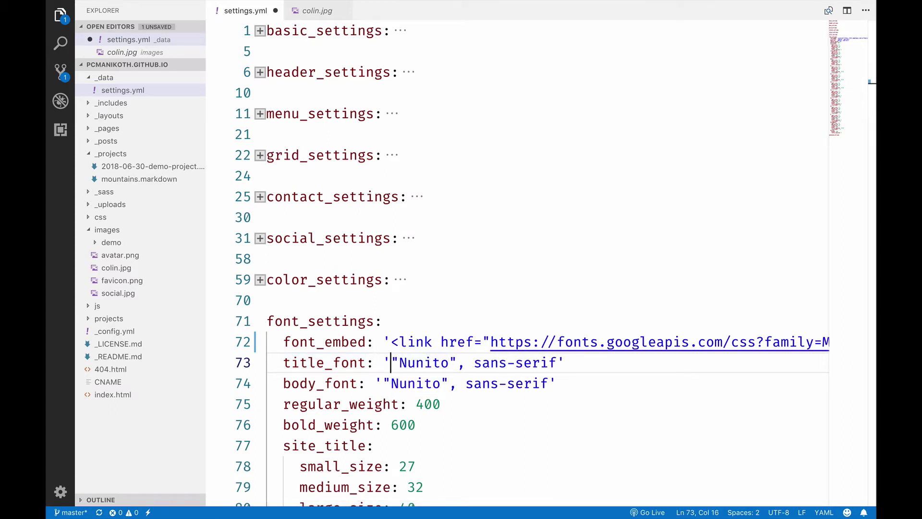
key("alt+shift+Right")
key("alt+shift+Right")
key("alt+shift+Right")
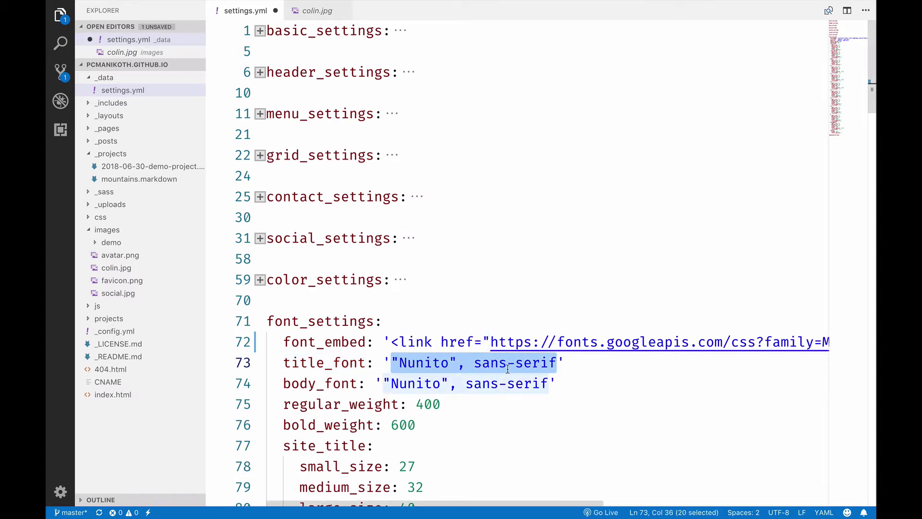
key("Right")
left_click(549, 383, "alt")
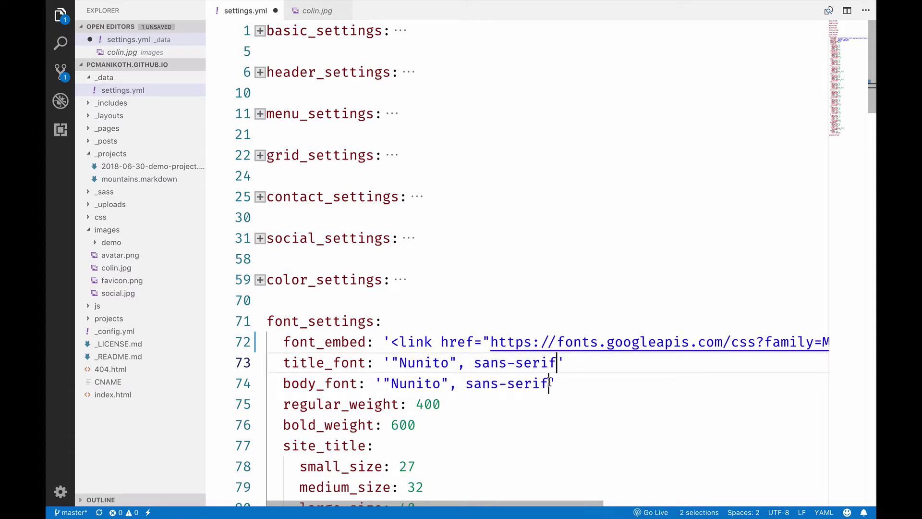
key("alt+shift+Left")
key("alt+shift+Left")
key("alt+shift+Left")
key("alt+shift+Left")
key("alt+shift+Left")
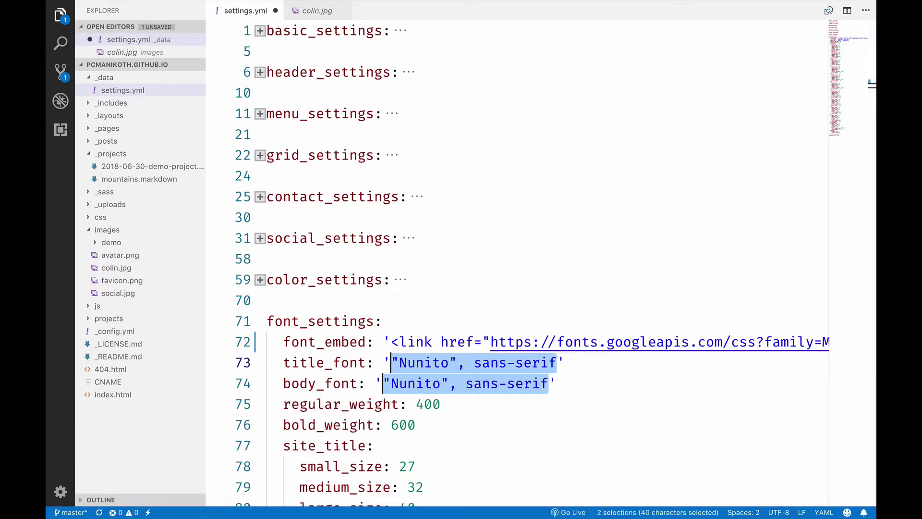
key("BackSpace")
Step: Set title_font and body_font to "Montserrat", sans-serif and save settings.yml
key("super+Tab")
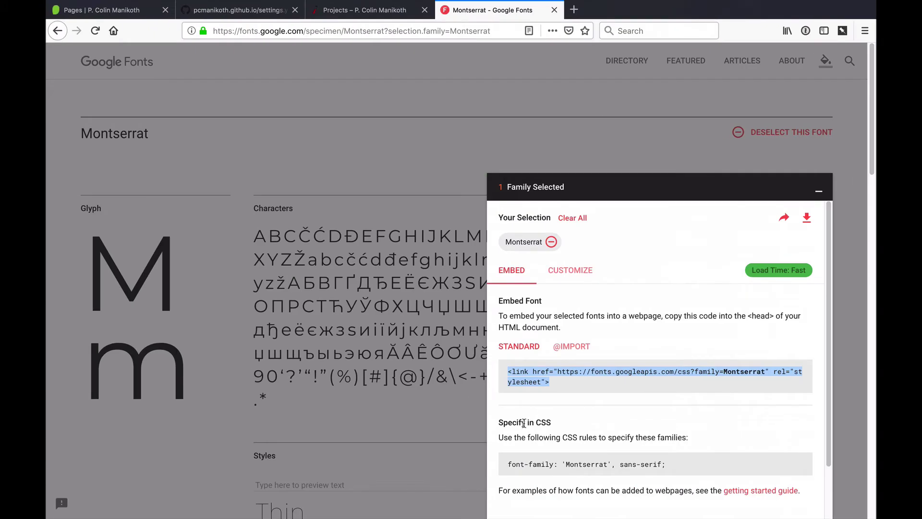
left_click_drag(664, 465, 557, 461)
key("super+c")
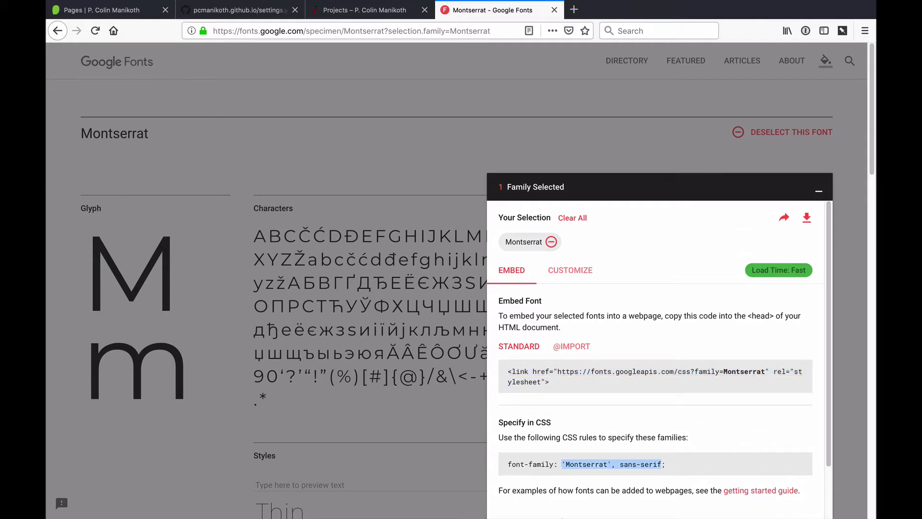
key("super+Tab")
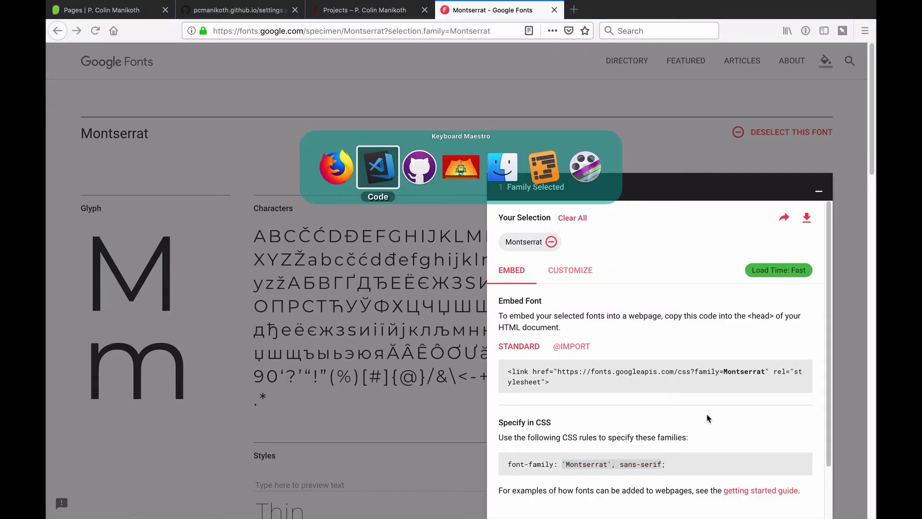
key("super+v")
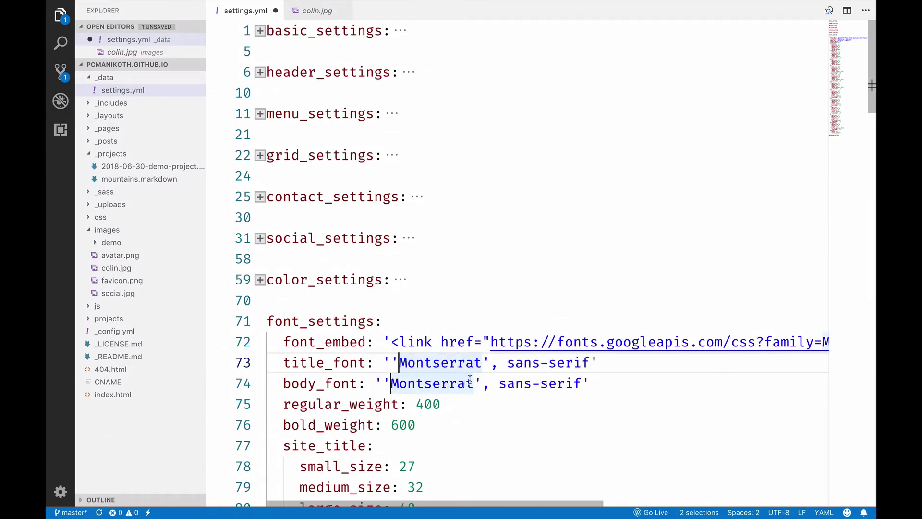
left_click(488, 364, "alt")
key("shift+Left")
type("\"")
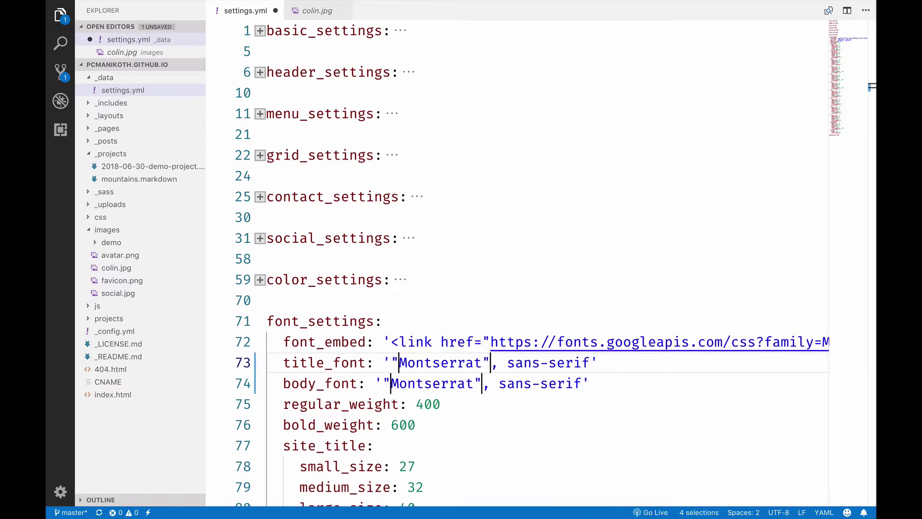
key("super+s")
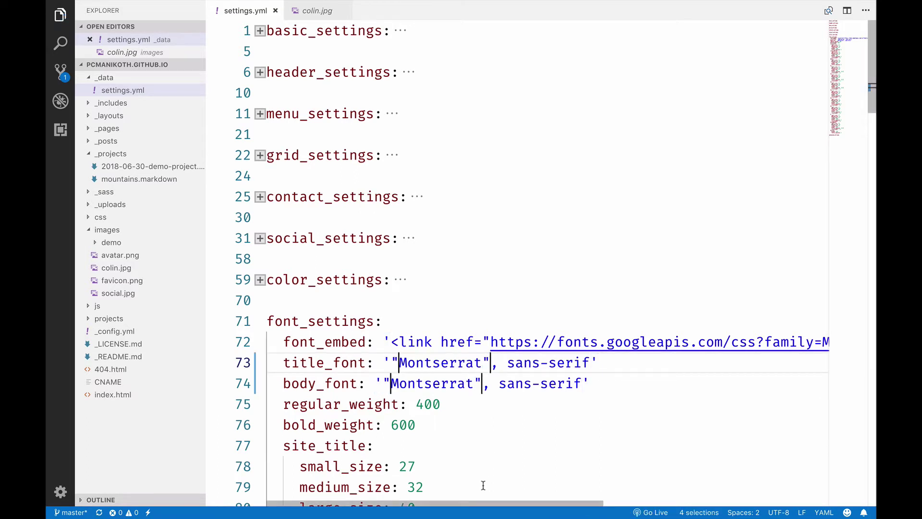
Step: Inspect the live Projects page's site title and confirm it uses the Montserrat font
key("super+Tab")
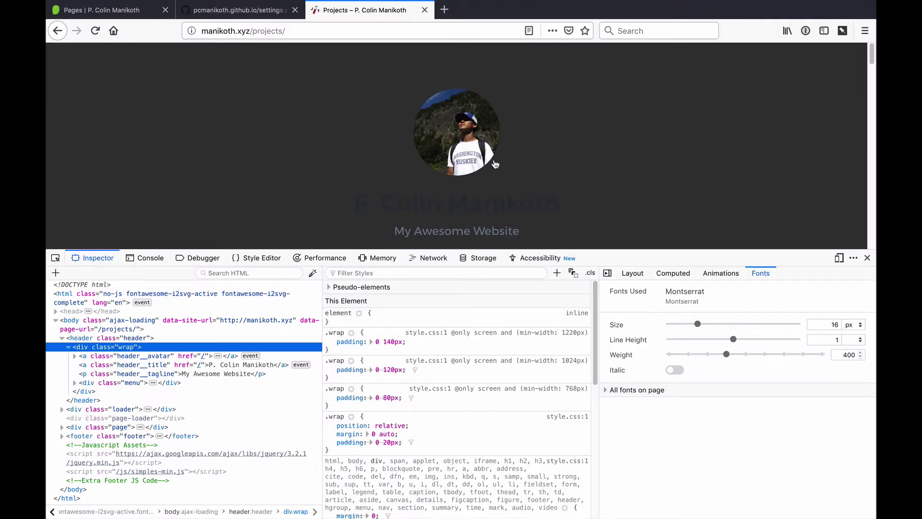
key("super+shift+c")
left_click(463, 196)
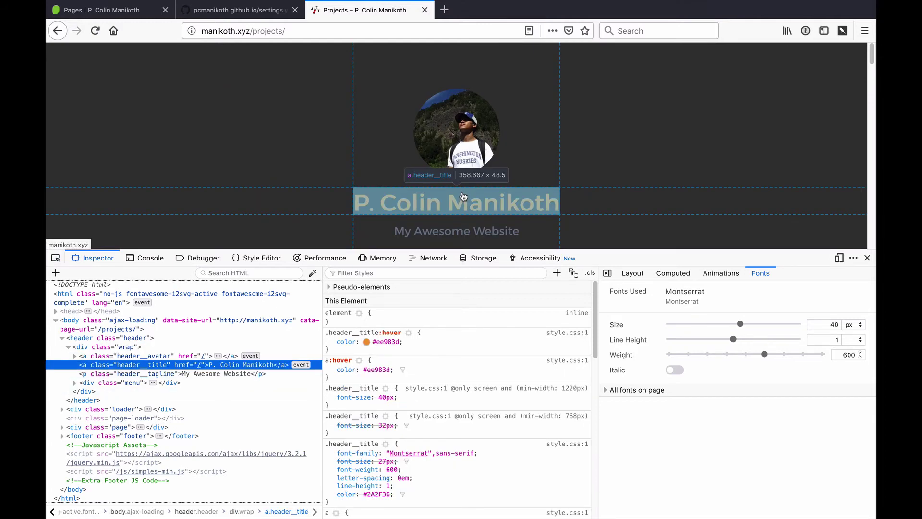
left_click_drag(717, 295, 654, 290)
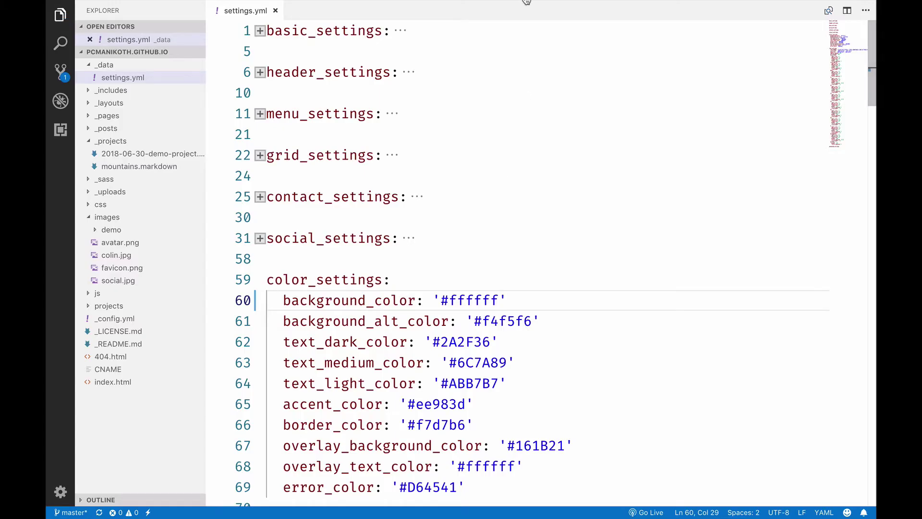
Step: Open css/style.scss and add an empty line 150 below the Your Overrides comment
left_click(519, 211)
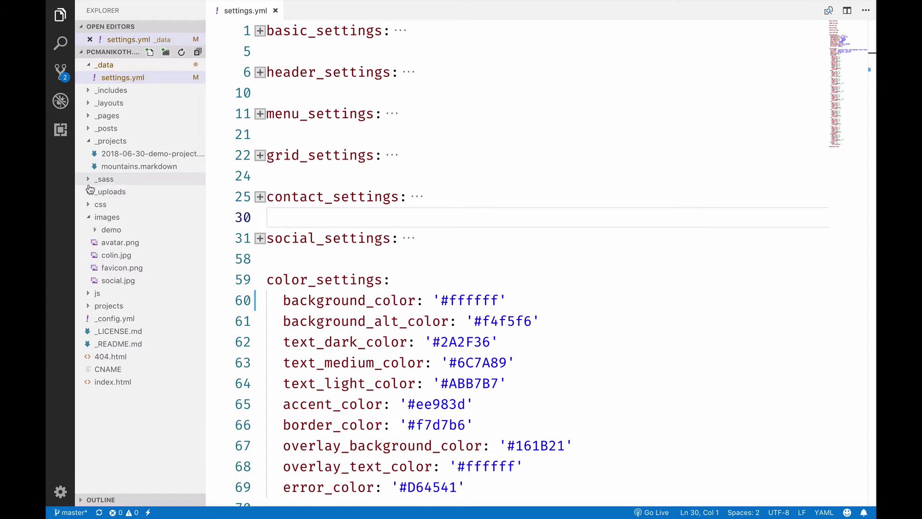
left_click(89, 204)
left_click(118, 219)
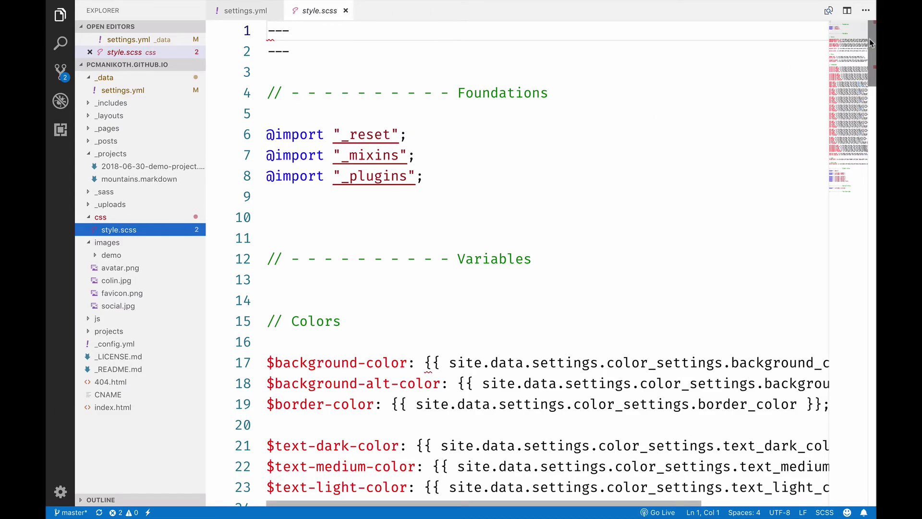
left_click_drag(859, 42, 837, 209)
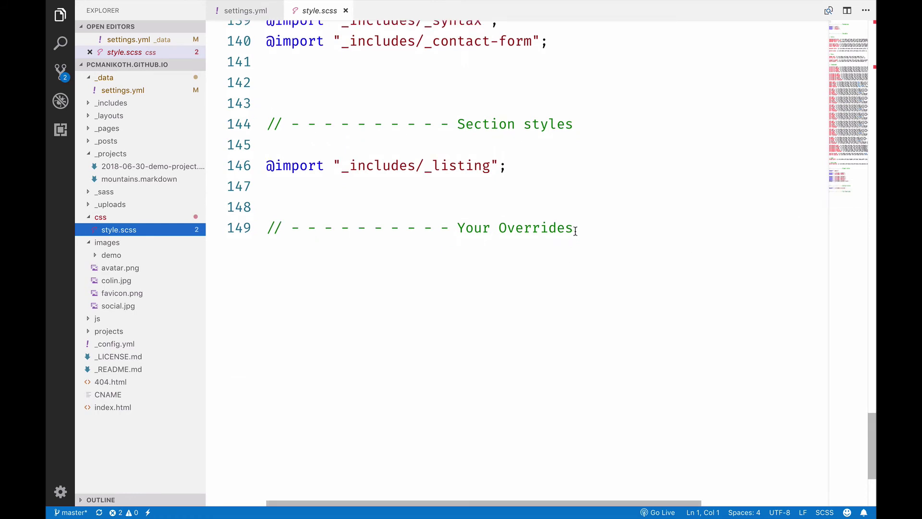
left_click_drag(574, 228, 450, 232)
left_click(402, 267)
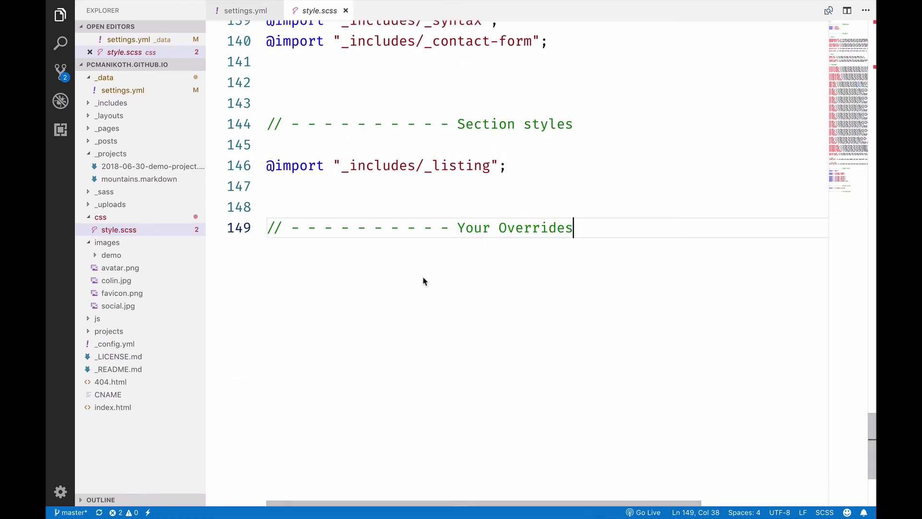
key("Return")
Step: Bring Firefox to the front with the live Projects page inspector
key("ctrl+alt+super+space")
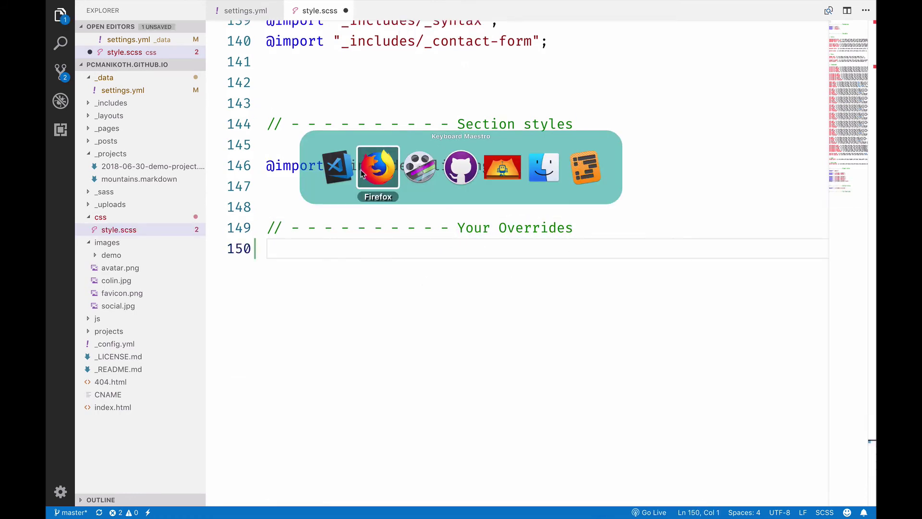
right_click(395, 142)
key("Escape")
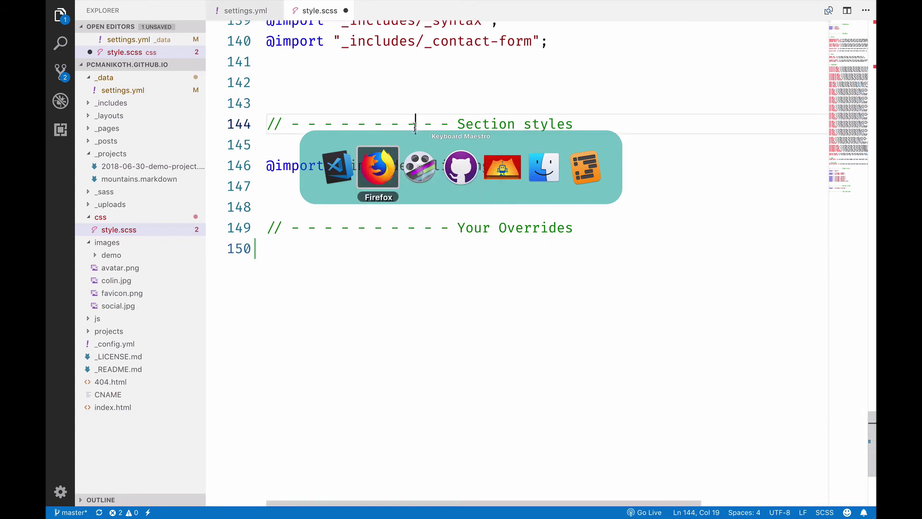
key("Return")
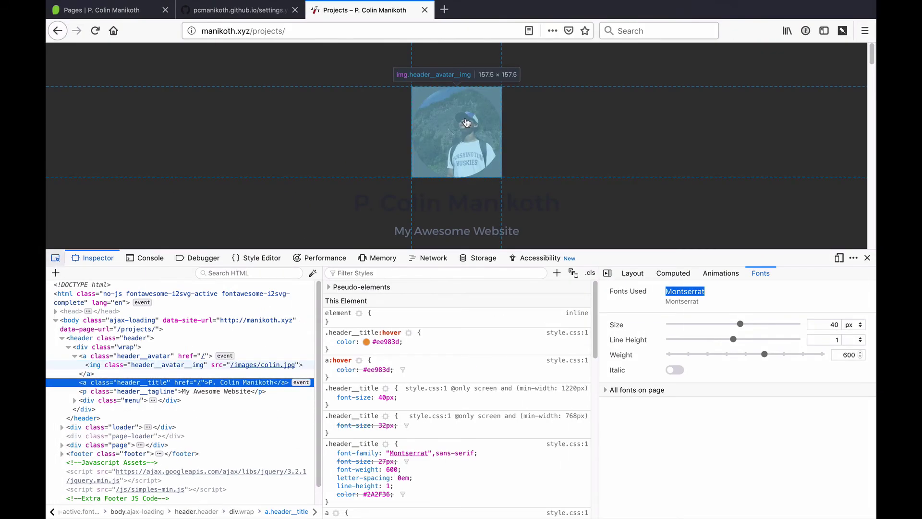
Step: Inspect the header avatar and disable its border-radius to preview it as a square
left_click(484, 107)
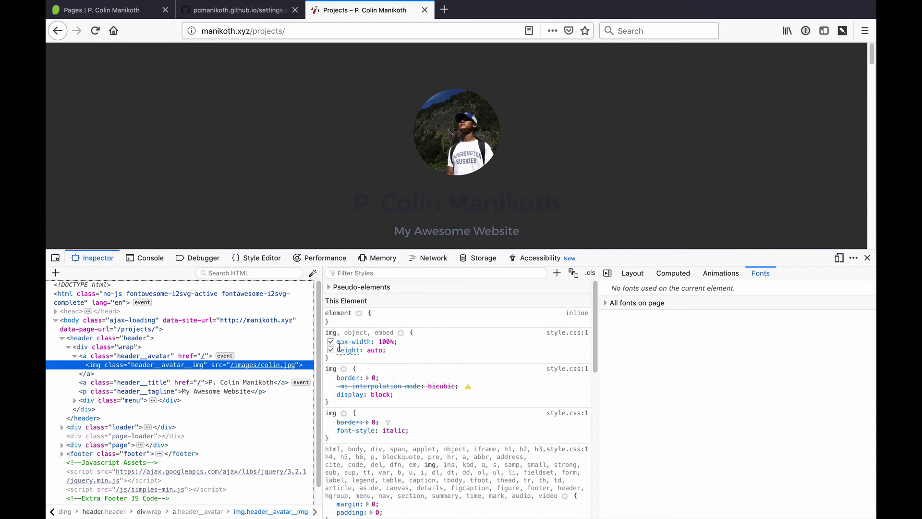
left_click(86, 355)
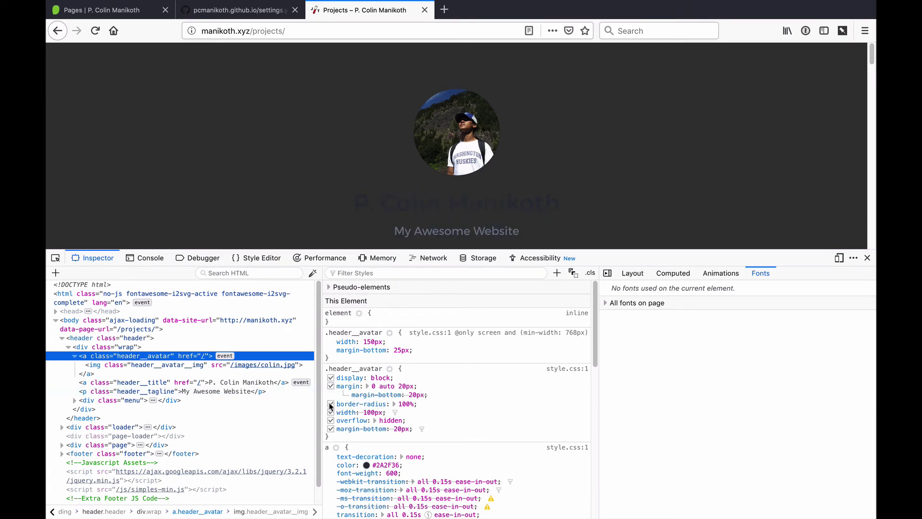
left_click(330, 404)
left_click(330, 404)
left_click(330, 404)
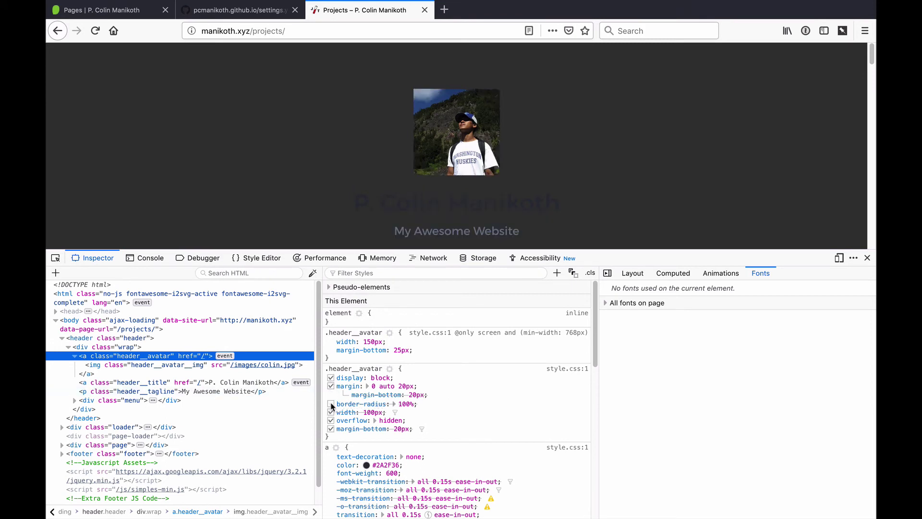
Step: Copy the .header__avatar selector and paste it on line 150 of style.scss
left_click(340, 369)
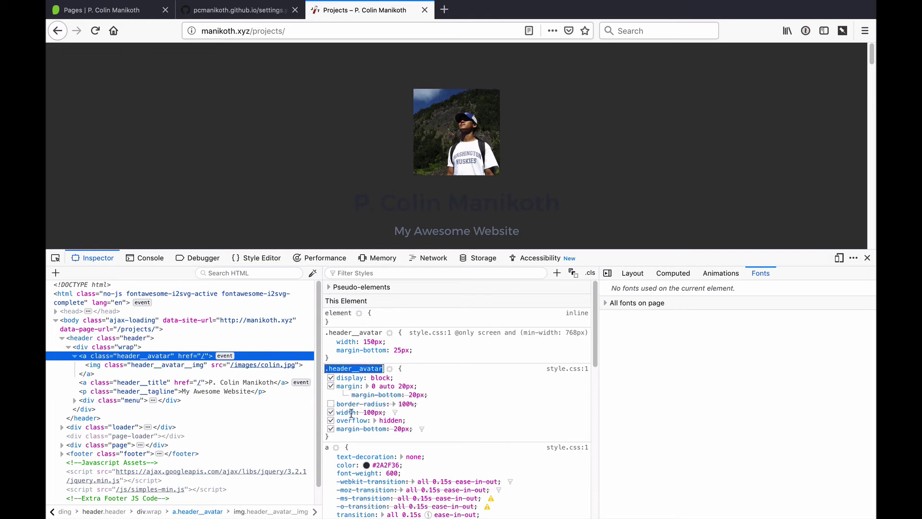
key("super+Tab")
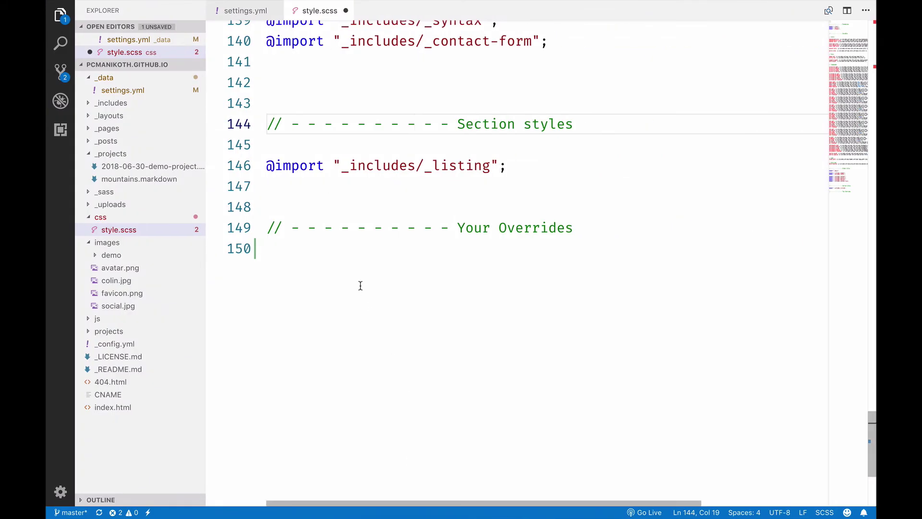
left_click(353, 243)
key("super+v")
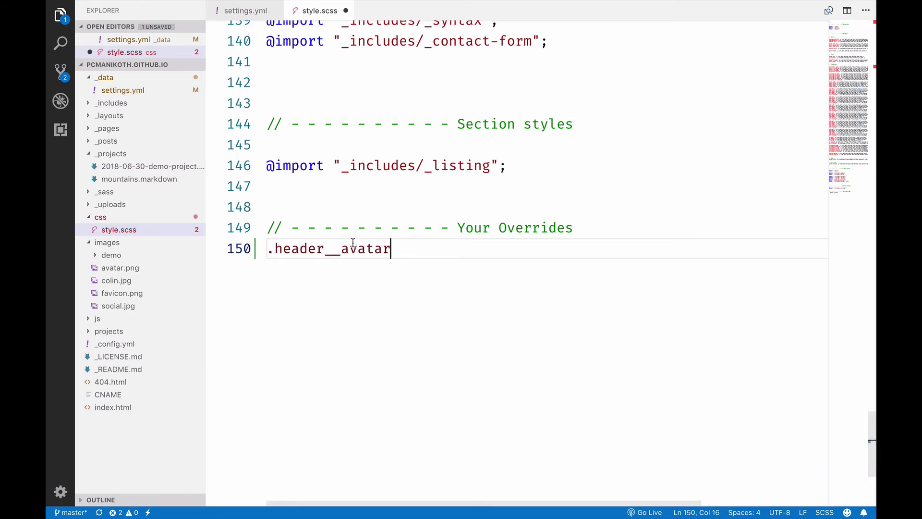
Step: Give .header__avatar a 'border-radius: 0%;' rule in style.scss, then go back to Firefox
type("{}")
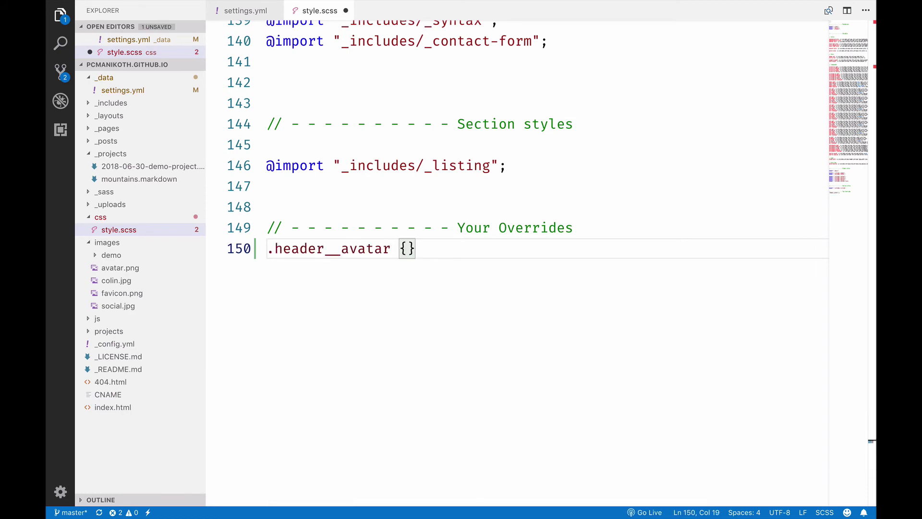
key("Return")
type("bo")
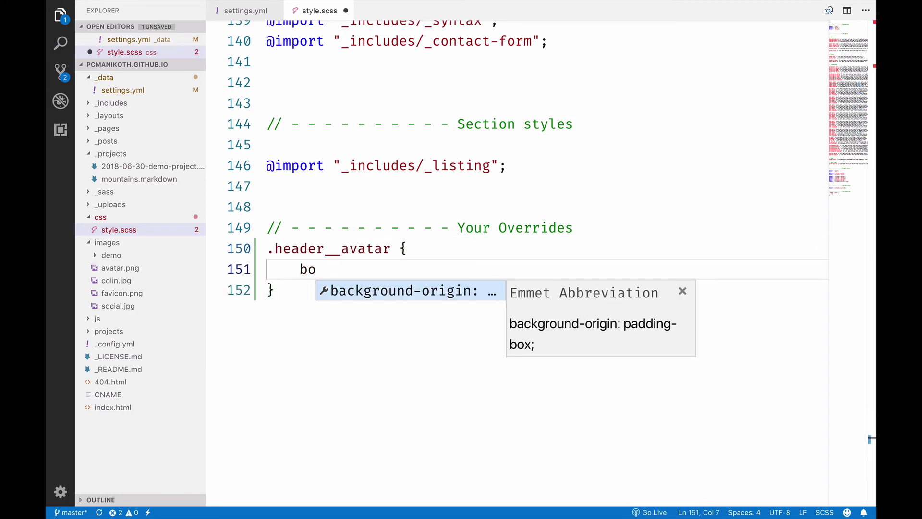
type("rder-radius: 0")
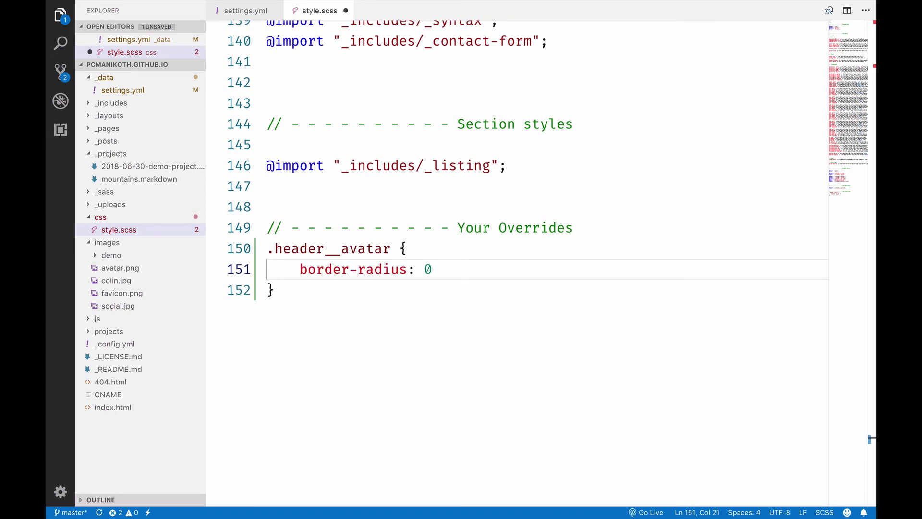
type("%;")
key("Down")
key("Return")
key("Return")
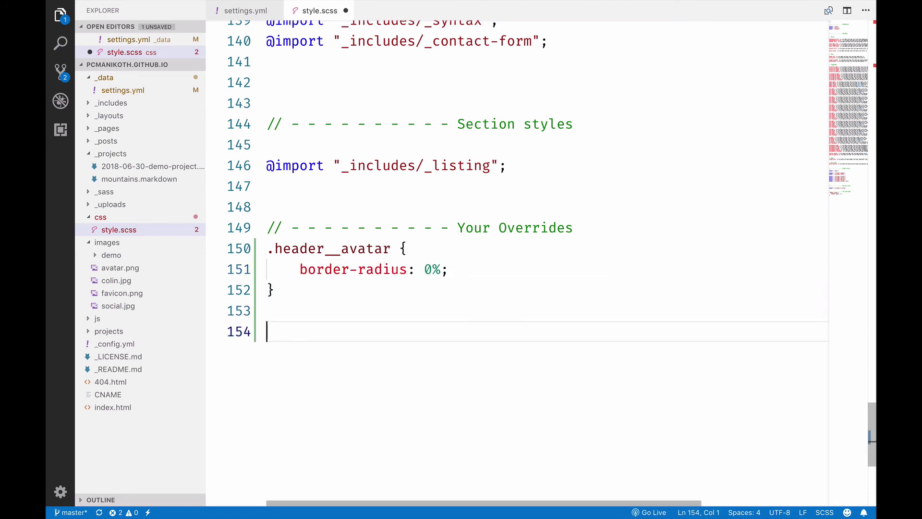
key("super+Tab")
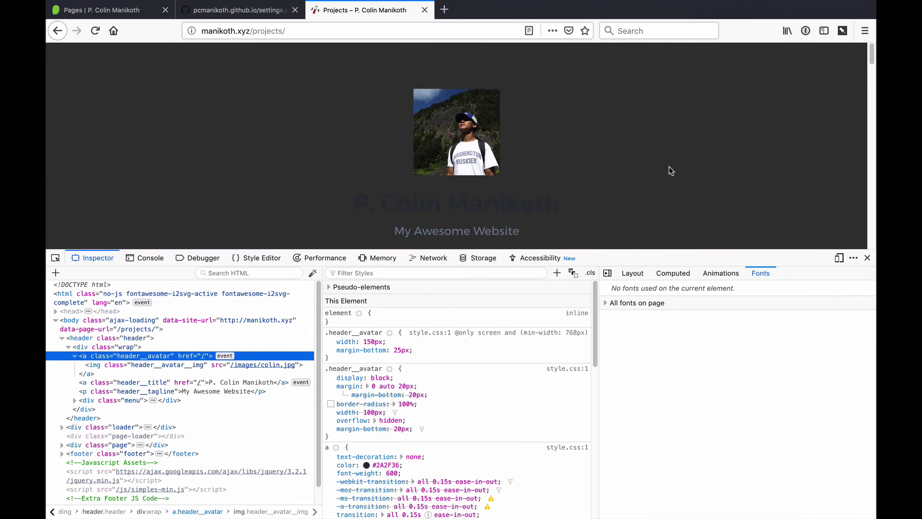
Step: Inspect the page header's box model to find its 80px padding-top value
key("super+shift+c")
left_click(486, 82)
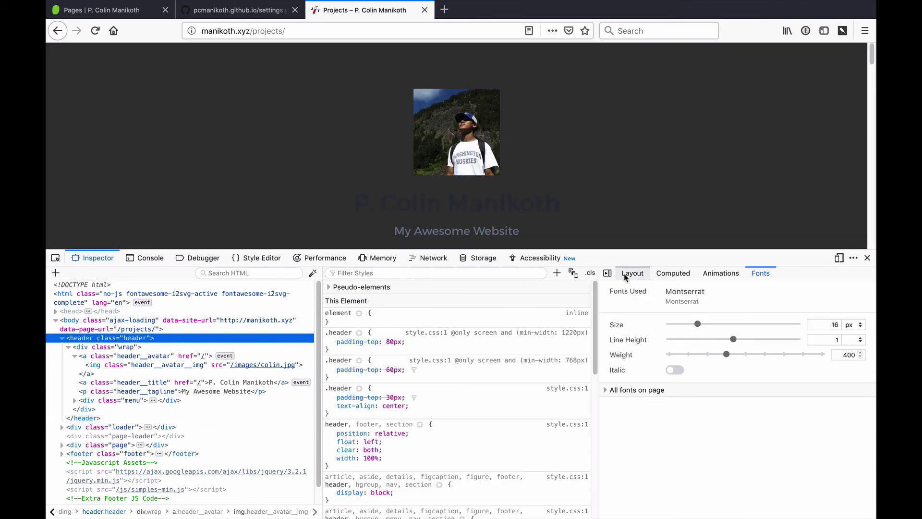
left_click(628, 272)
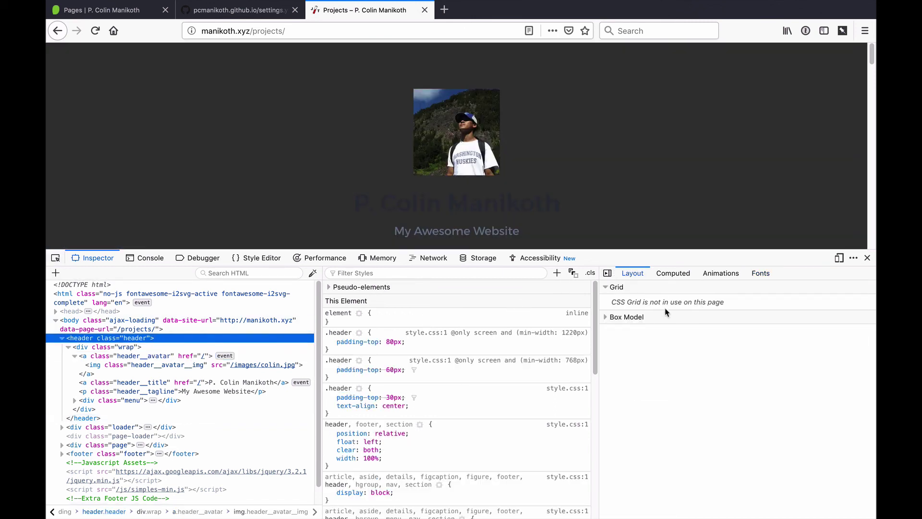
left_click(620, 315)
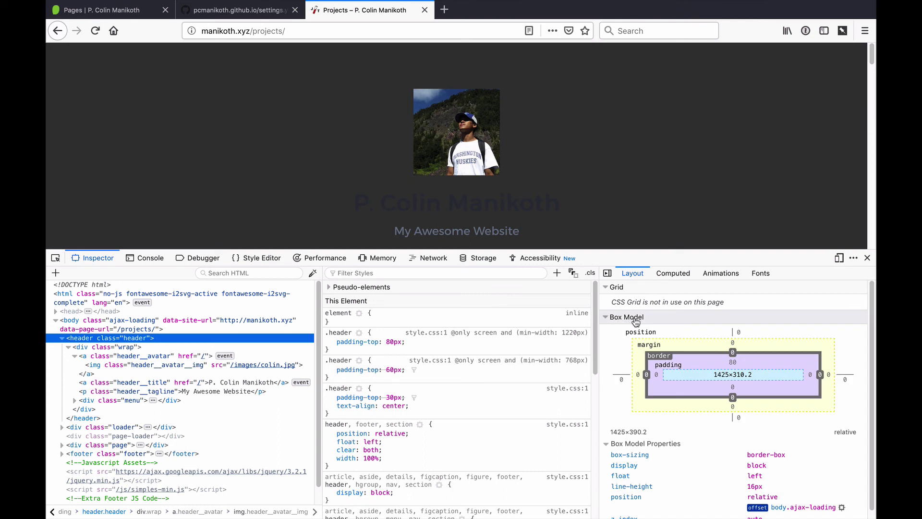
left_click(732, 363)
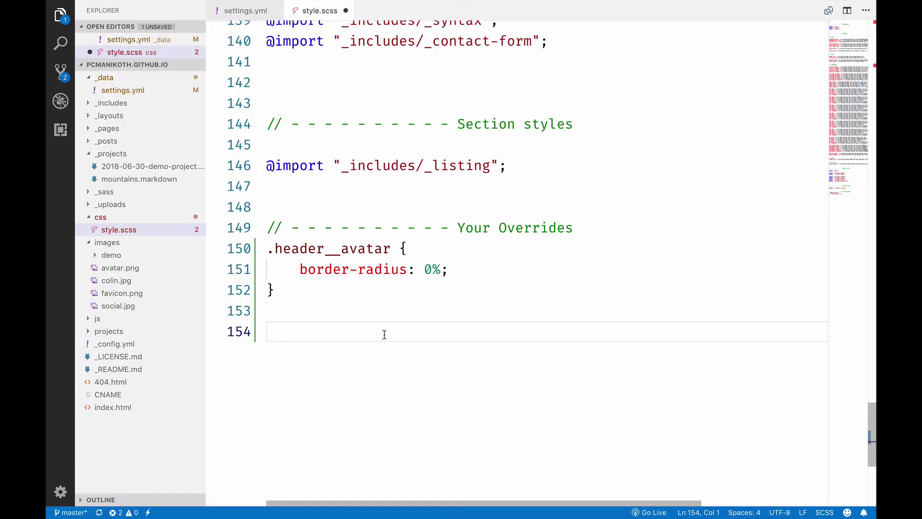
Step: Write a '.header {' rule on line 154 containing 'padding-top: 20px'
type(".header {")
key("Return")
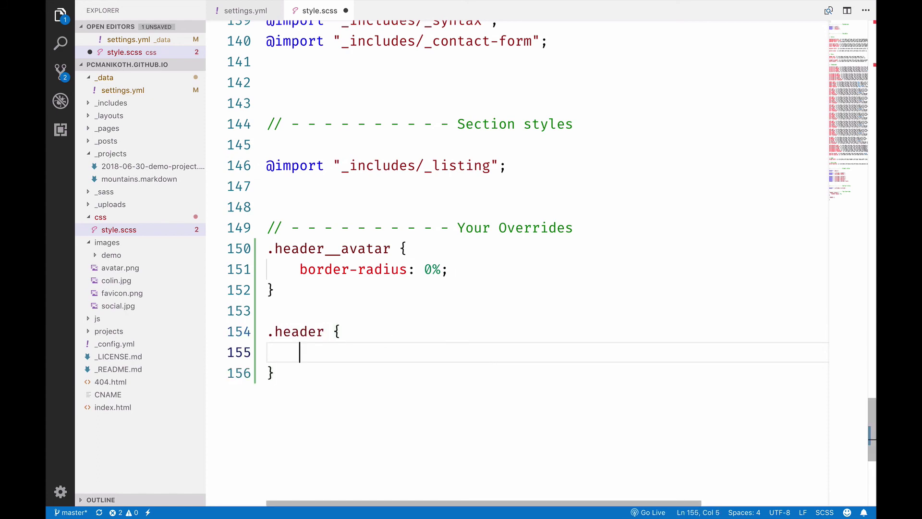
type("padding-top: 20")
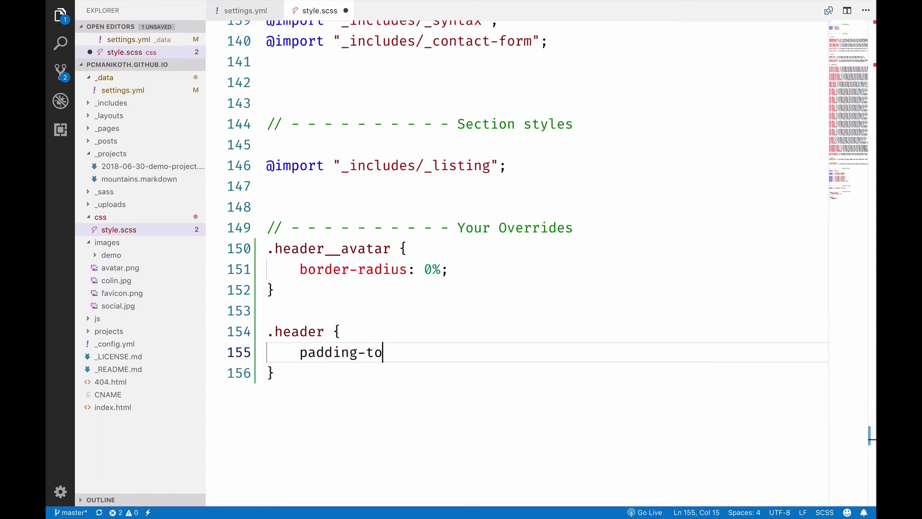
type("px")
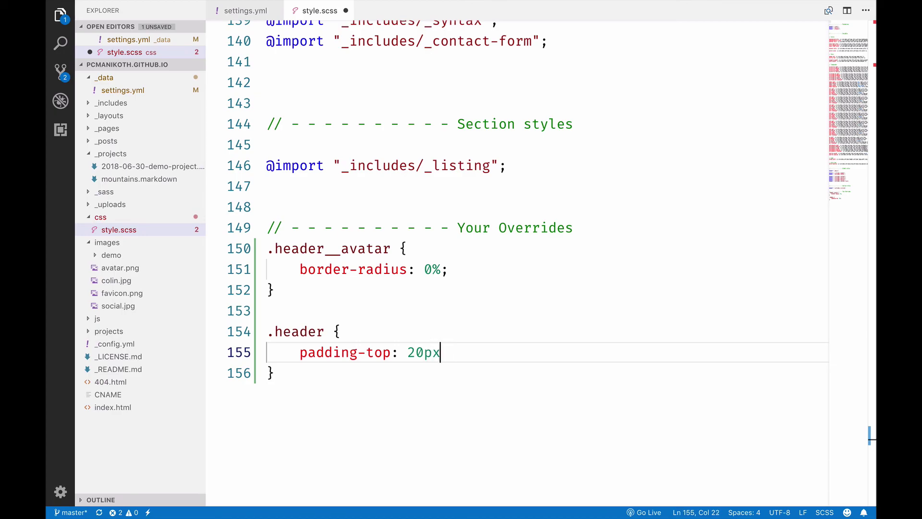